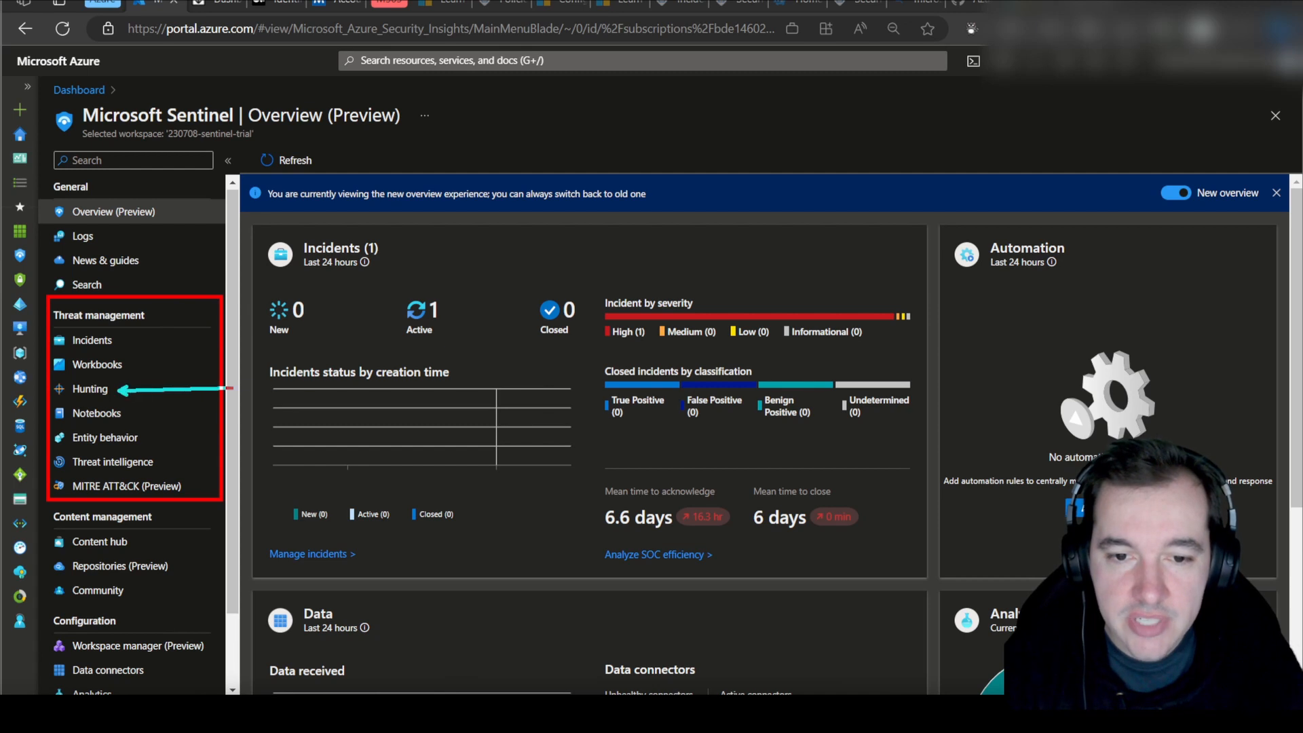
Open the Hunting page of the Microsoft Sentinel workspace.
{"action": "left_click", "coordinate": [111, 388]}
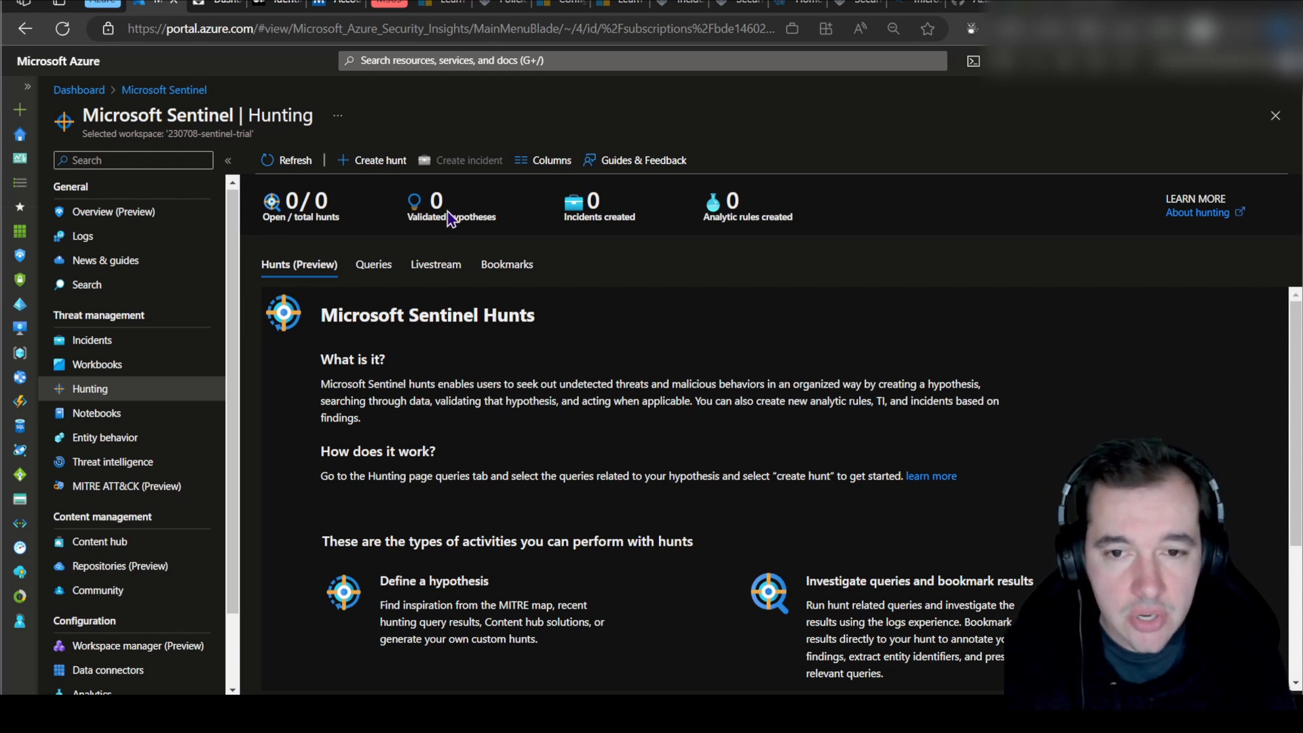
Switch to the Medium article on UNC2452-related techniques and examine its technique analysis, matrix image, and lists of expanded and new techniques.
{"action": "left_click", "coordinate": [287, 7]}
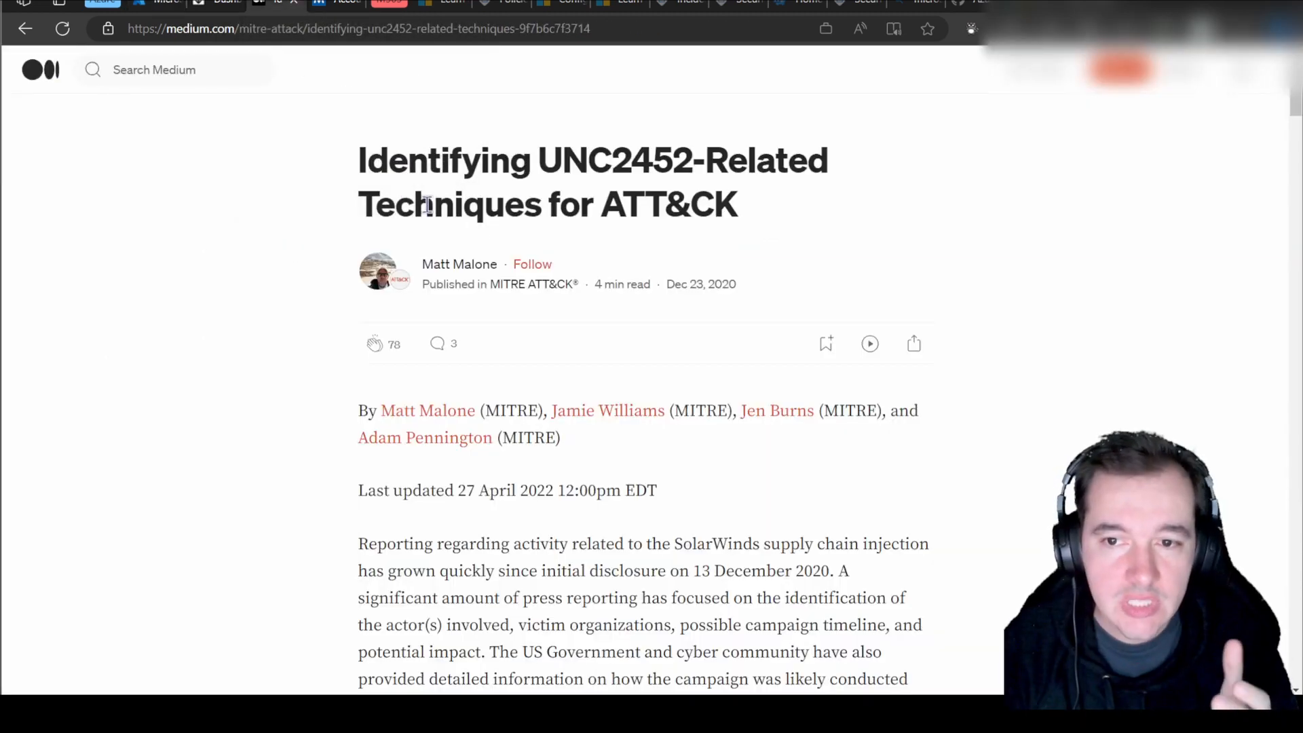
{"action": "triple_click", "coordinate": [709, 207]}
{"action": "left_click_drag", "start_coordinate": [541, 163], "coordinate": [706, 166]}
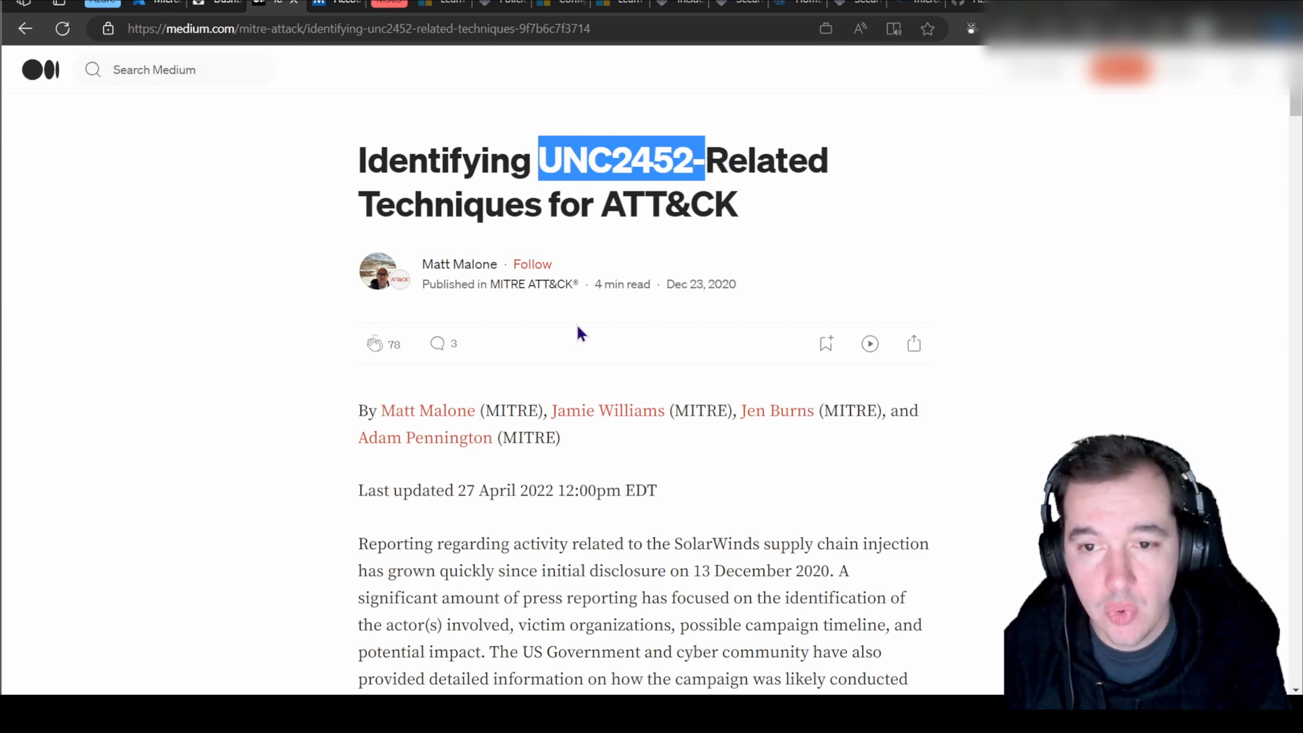
{"action": "scroll", "coordinate": [506, 297], "scroll_direction": "down", "scroll_amount": 1}
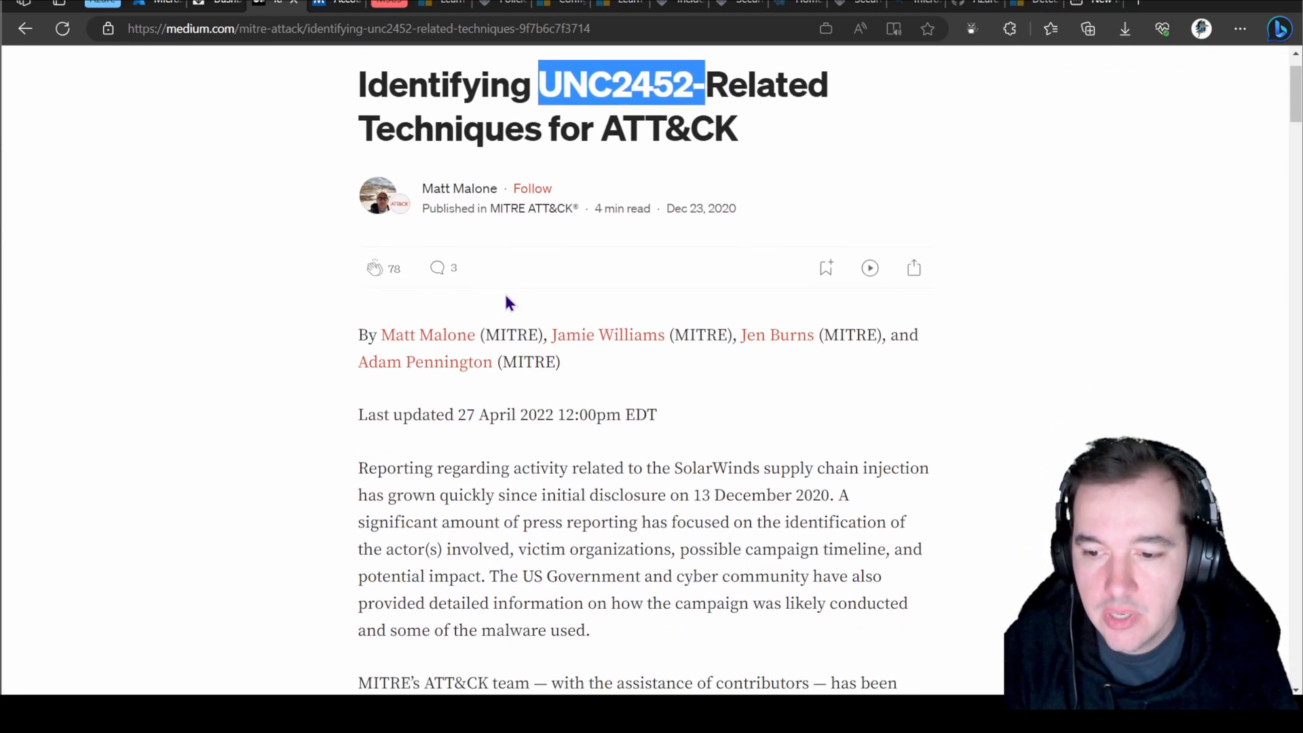
{"action": "scroll", "coordinate": [508, 299], "scroll_direction": "down", "scroll_amount": 2}
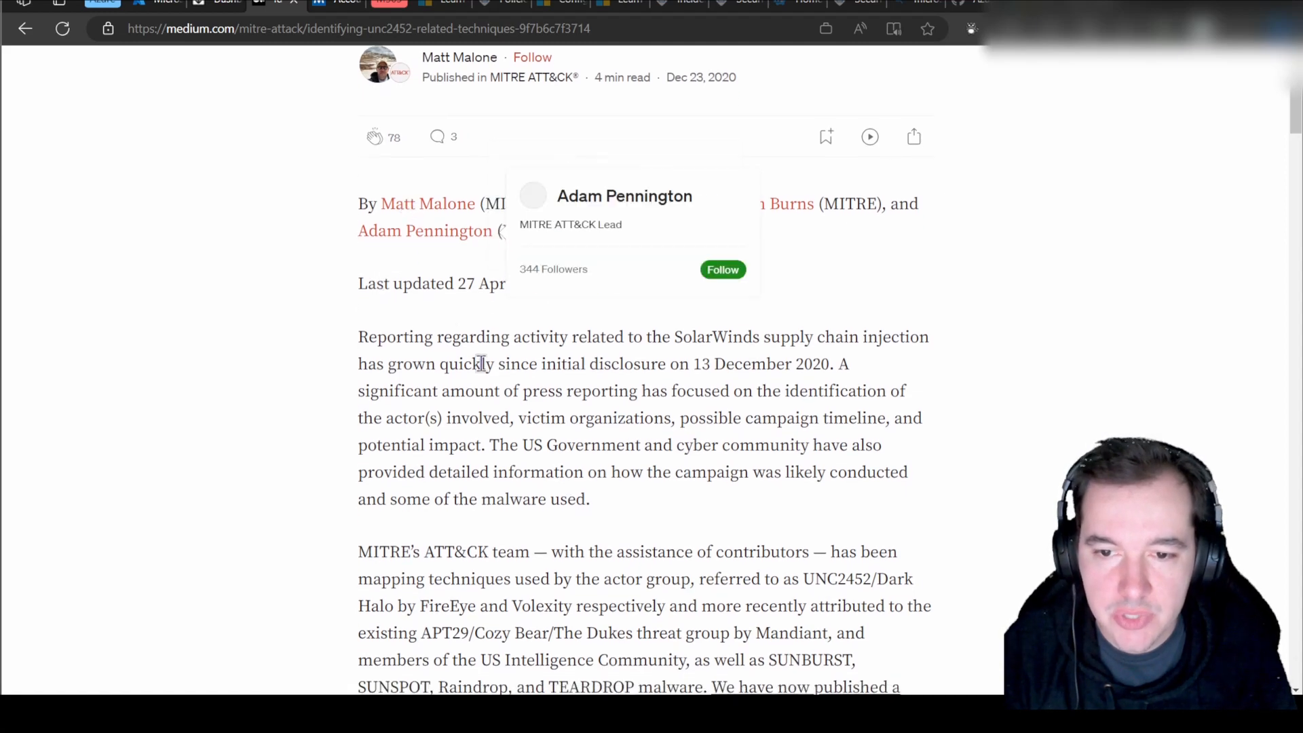
{"action": "scroll", "coordinate": [481, 364], "scroll_direction": "down", "scroll_amount": 10}
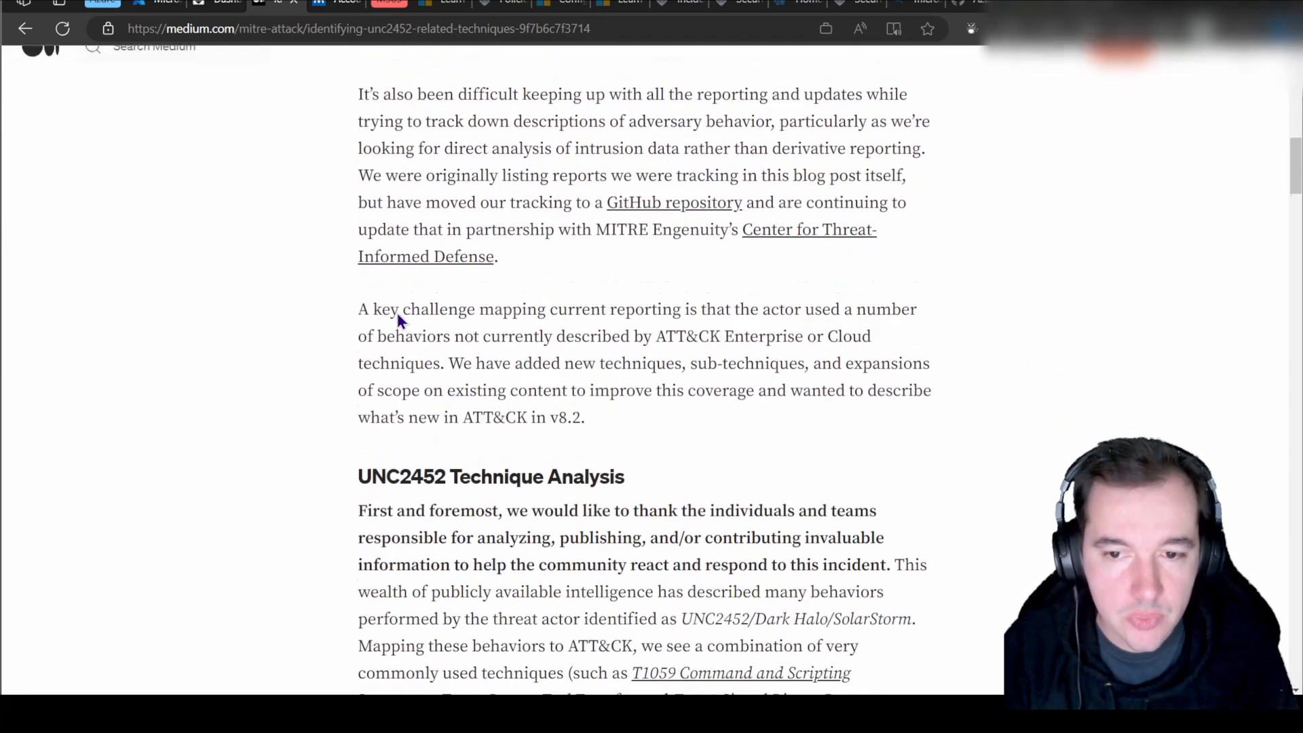
{"action": "scroll", "coordinate": [399, 318], "scroll_direction": "down", "scroll_amount": 9}
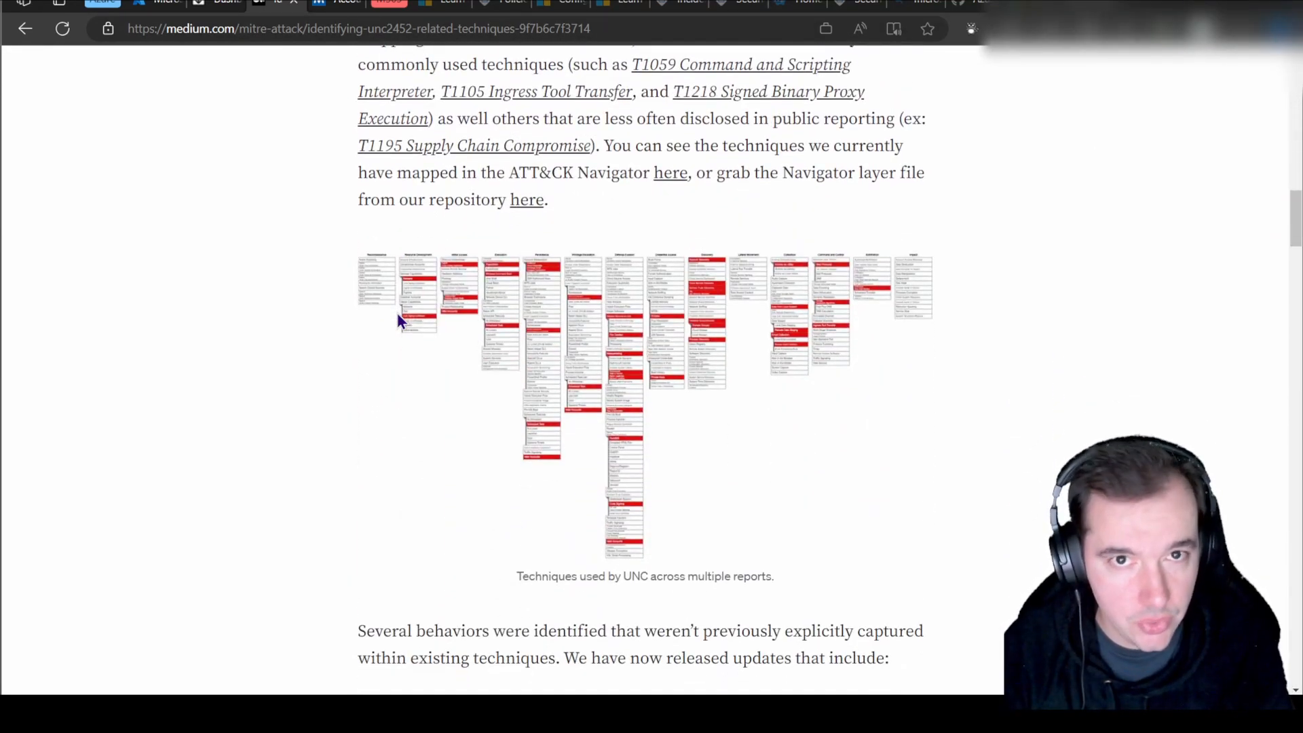
{"action": "scroll", "coordinate": [397, 312], "scroll_direction": "up", "scroll_amount": 1}
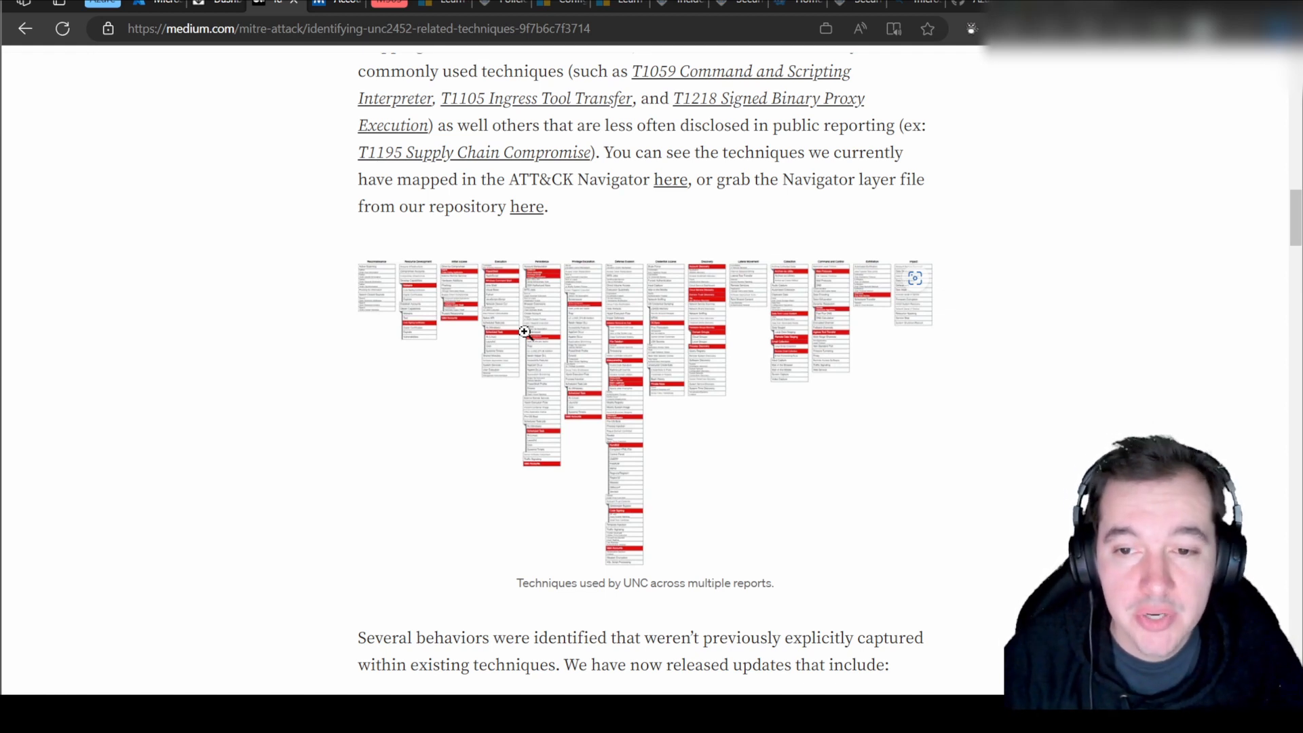
{"action": "scroll", "coordinate": [524, 331], "scroll_direction": "down", "scroll_amount": 10}
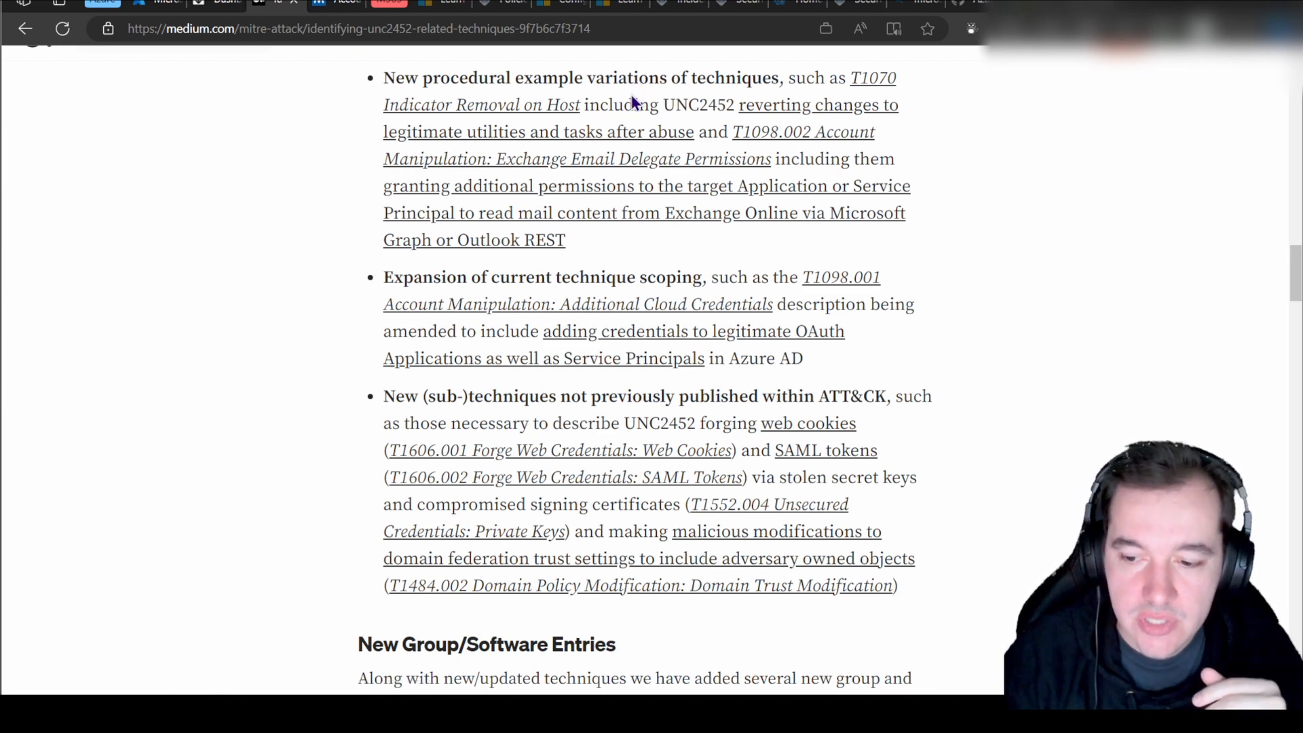
{"action": "scroll", "coordinate": [551, 255], "scroll_direction": "down", "scroll_amount": 1}
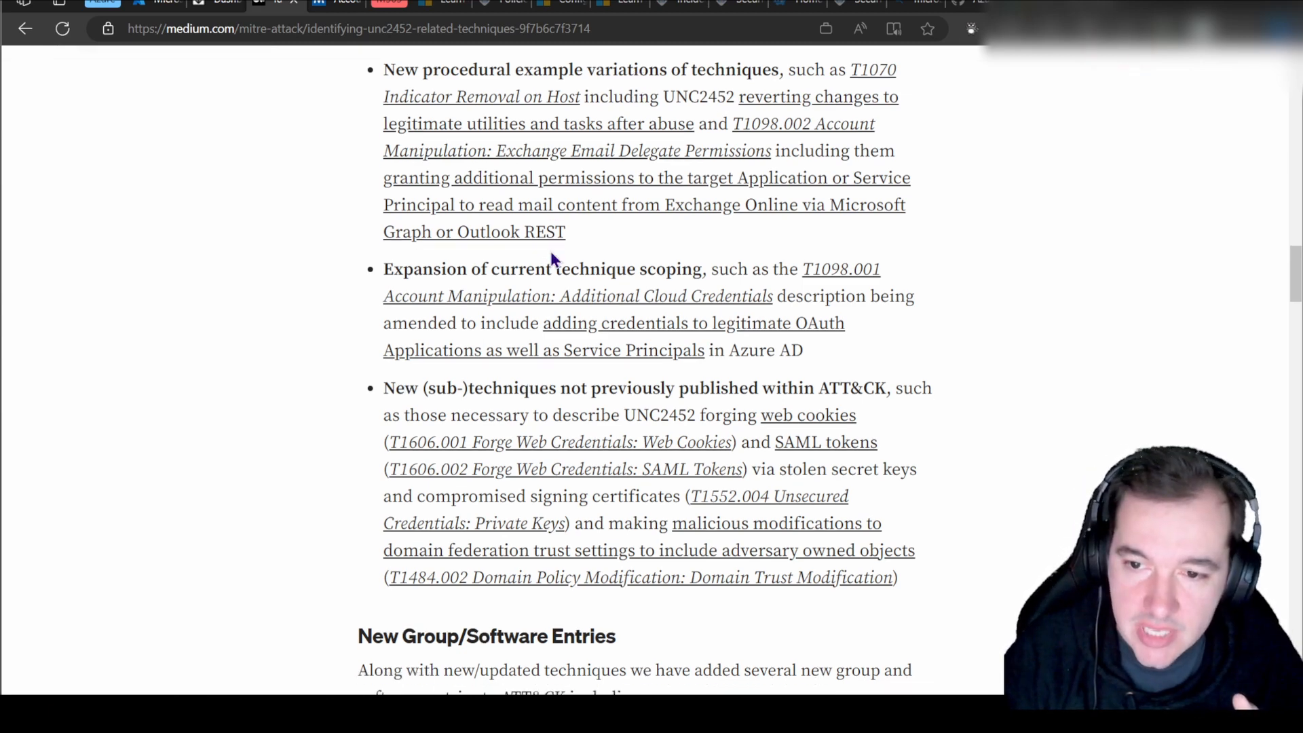
{"action": "scroll", "coordinate": [581, 302], "scroll_direction": "down", "scroll_amount": 3}
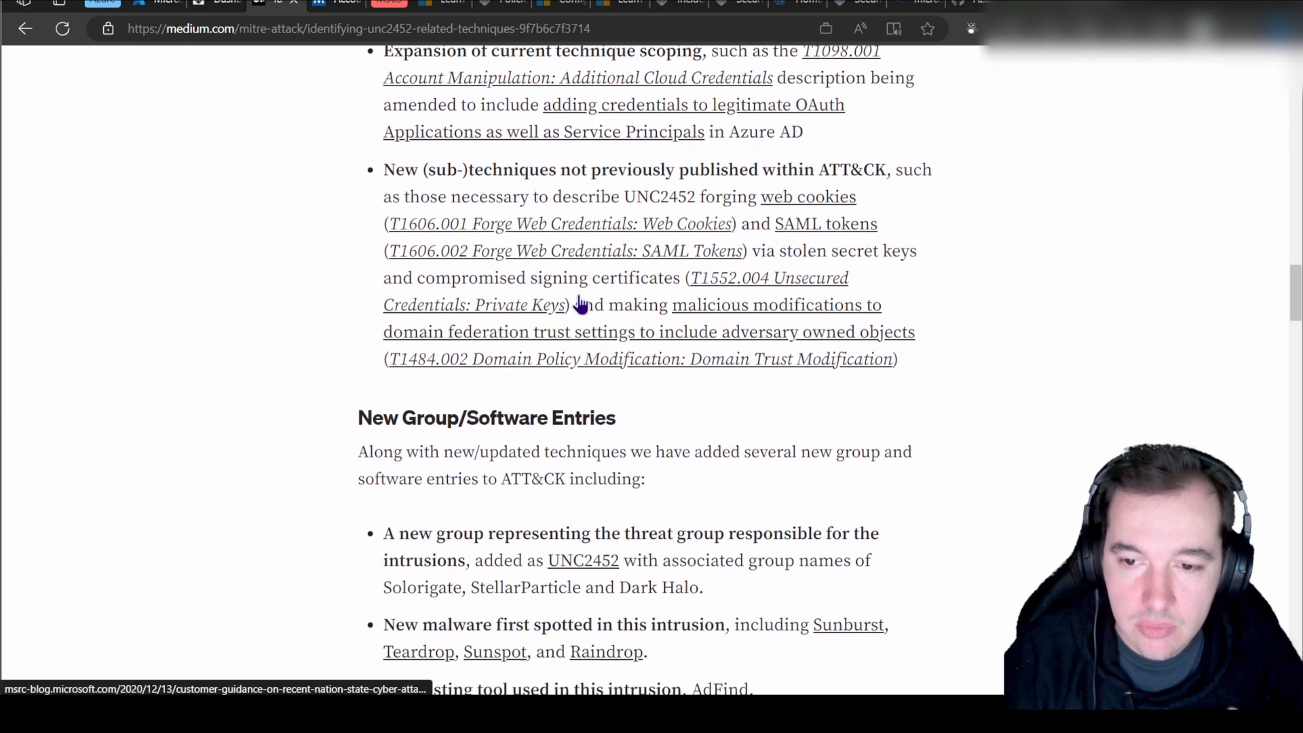
Examine technique T1098 on the MITRE ATT&CK site, copy its title Account Manipulation, and return to the article's technique matrix.
{"action": "left_click", "coordinate": [337, 6]}
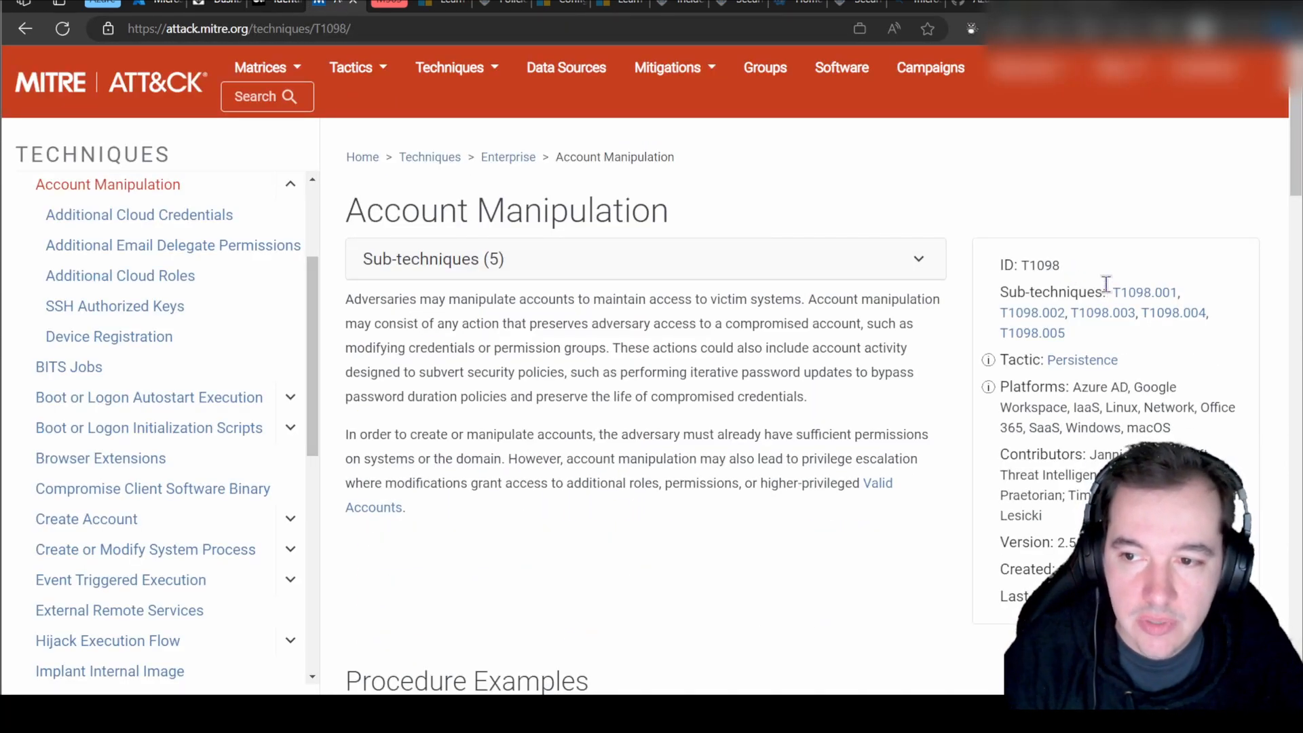
{"action": "left_click_drag", "start_coordinate": [1063, 267], "coordinate": [998, 267]}
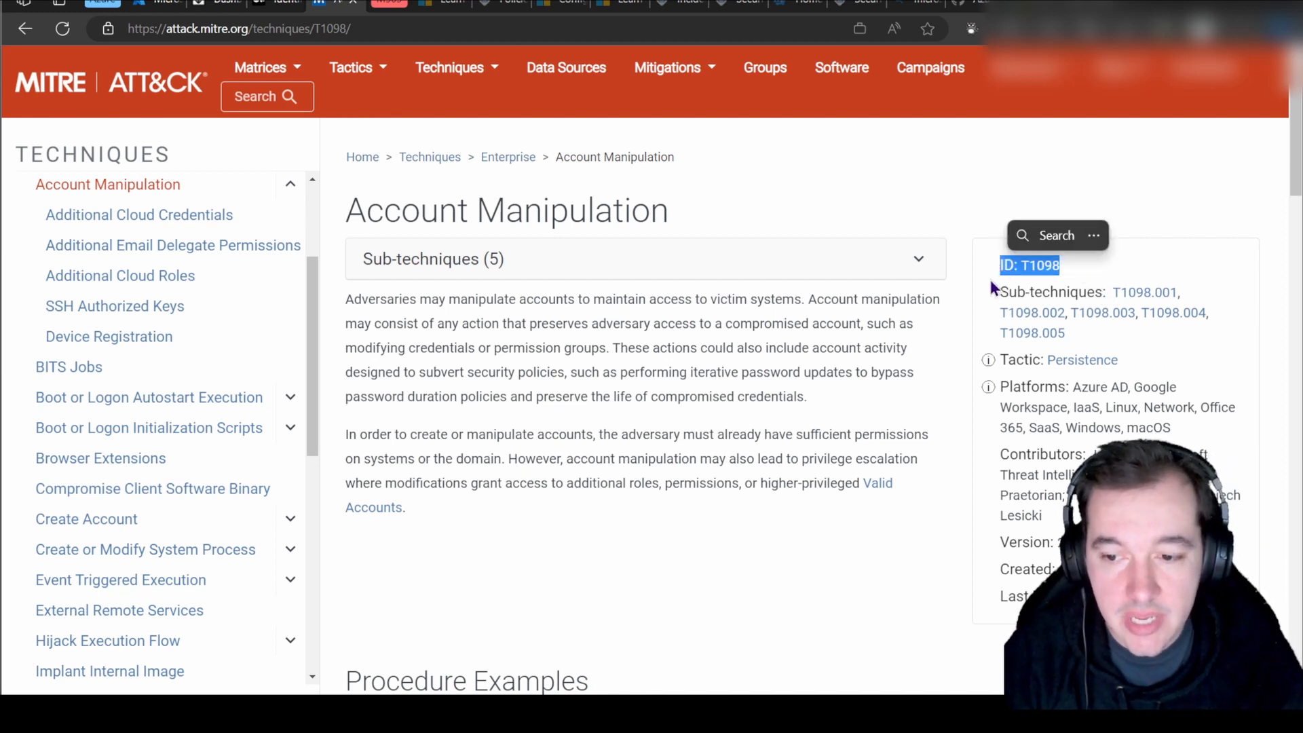
{"action": "left_click", "coordinate": [560, 311]}
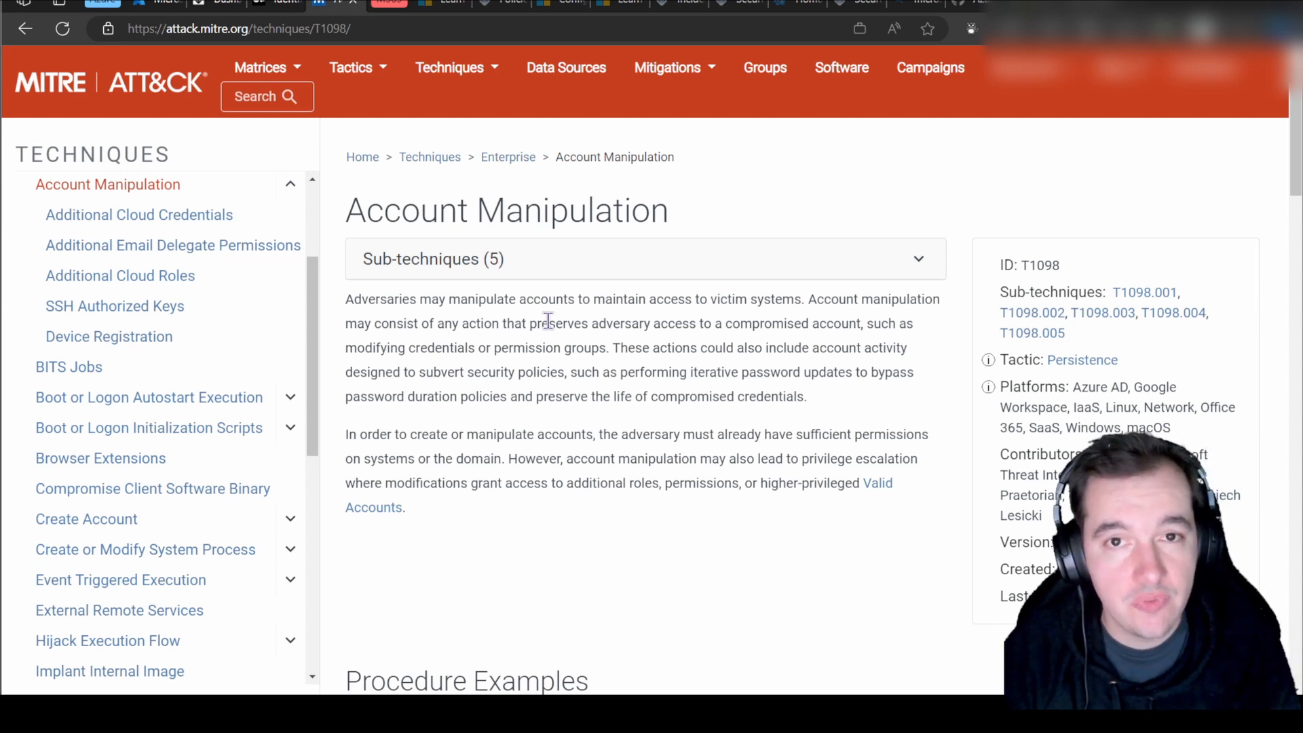
{"action": "left_click_drag", "start_coordinate": [346, 211], "coordinate": [683, 215]}
{"action": "key", "text": "ctrl+c"}
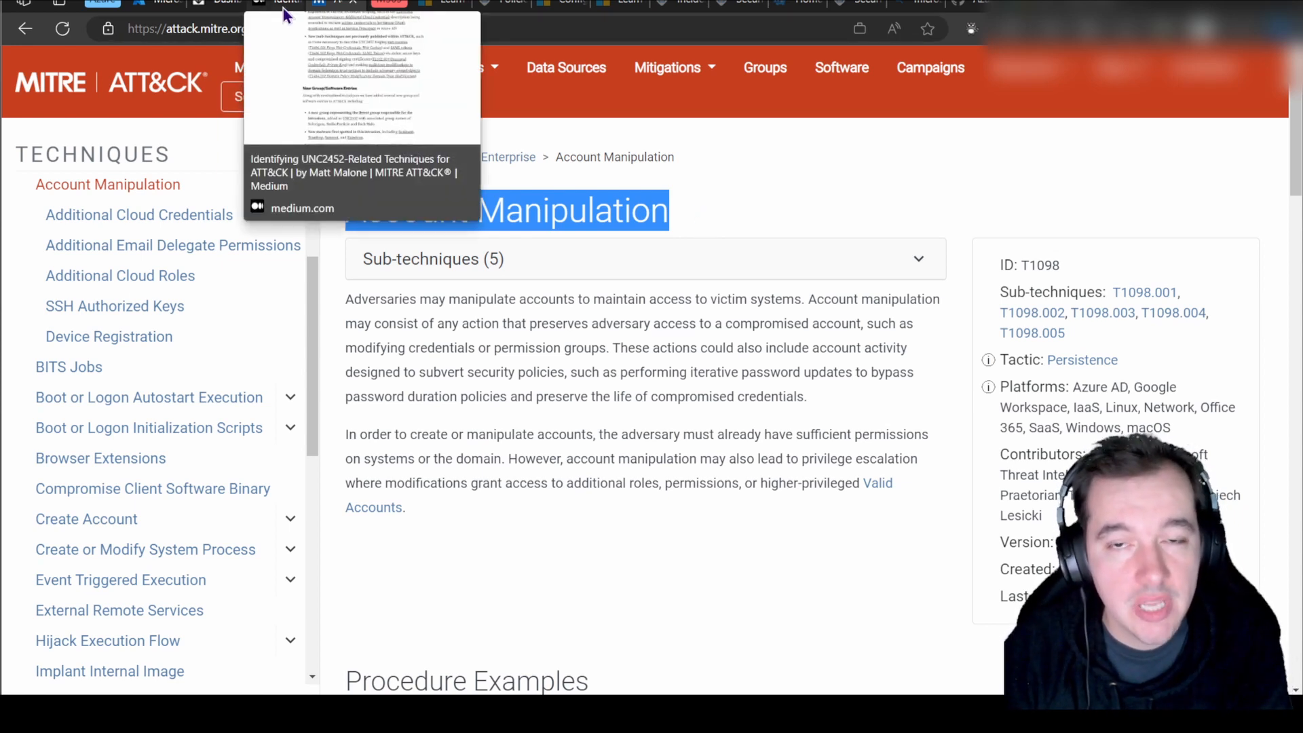
{"action": "left_click", "coordinate": [284, 13]}
{"action": "scroll", "coordinate": [337, 234], "scroll_direction": "up", "scroll_amount": 10}
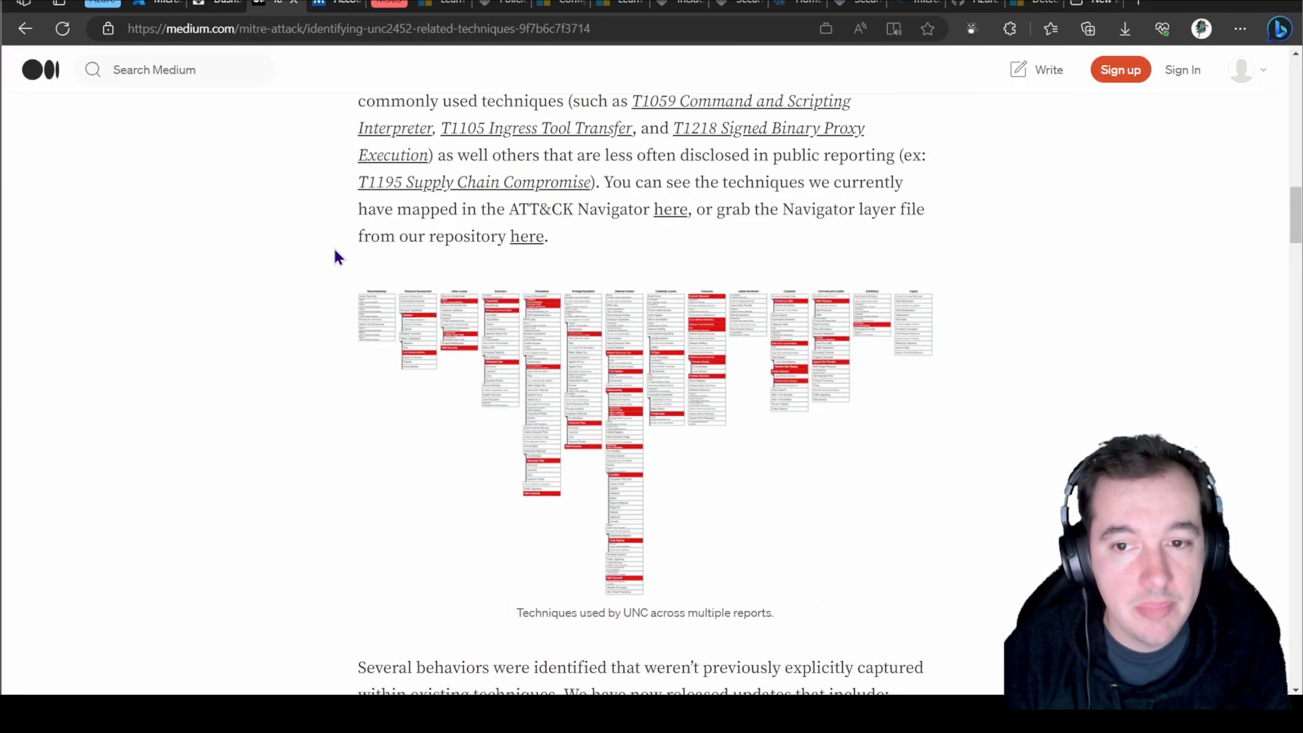
Return to Sentinel's Hunting page, look over Livestream and Bookmarks, and browse the full list of hunting queries.
{"action": "left_click", "coordinate": [161, 8]}
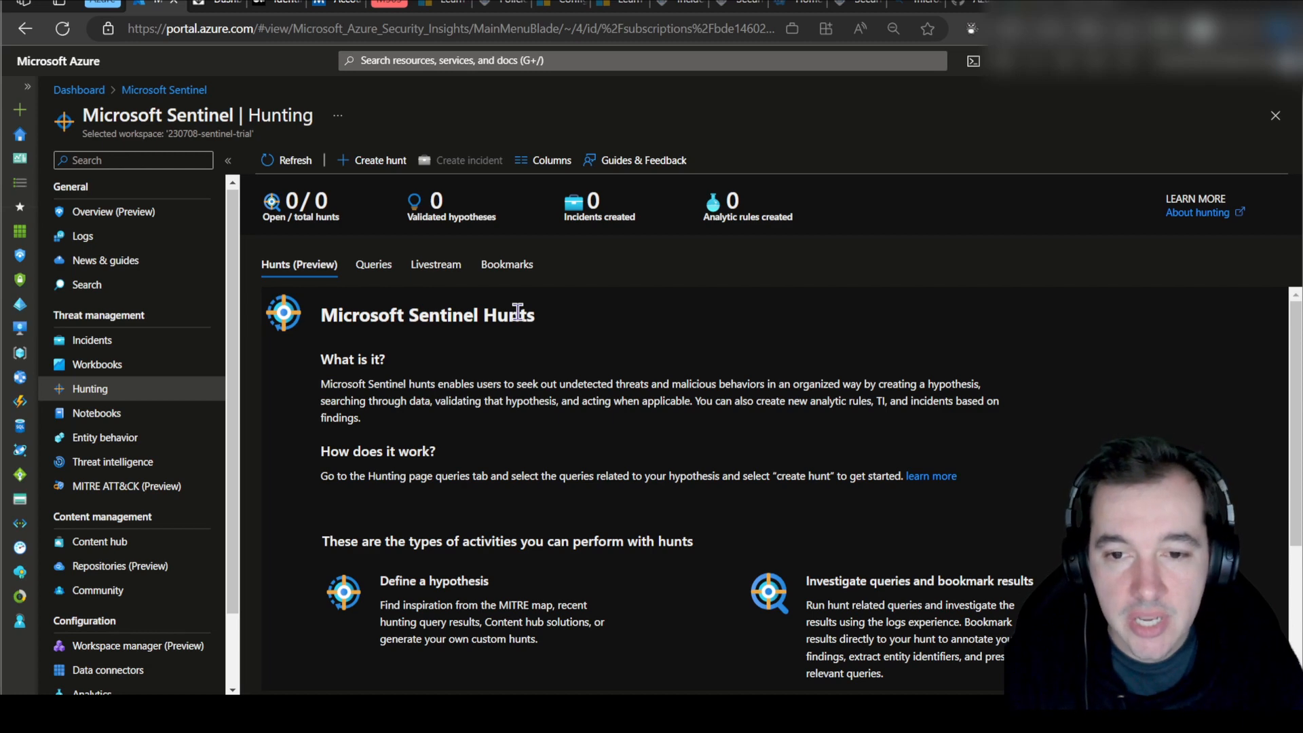
{"action": "left_click", "coordinate": [376, 268]}
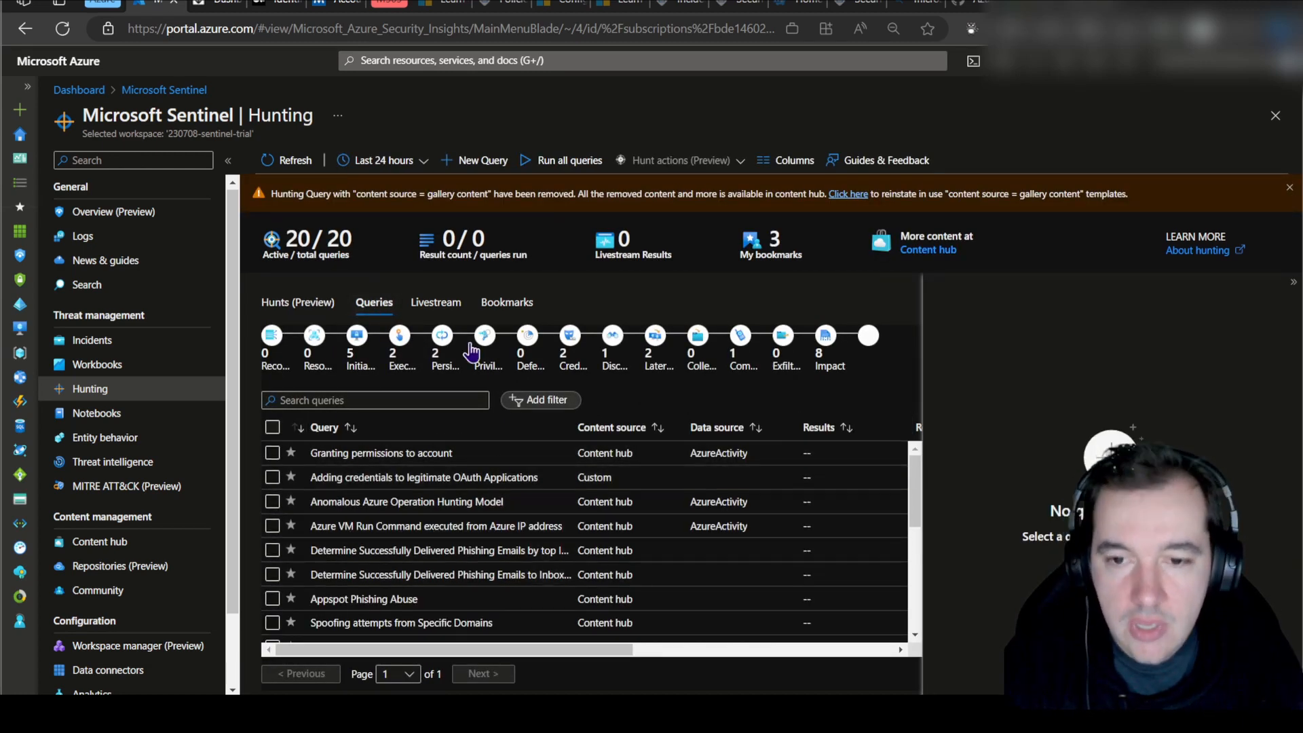
{"action": "left_click", "coordinate": [436, 304]}
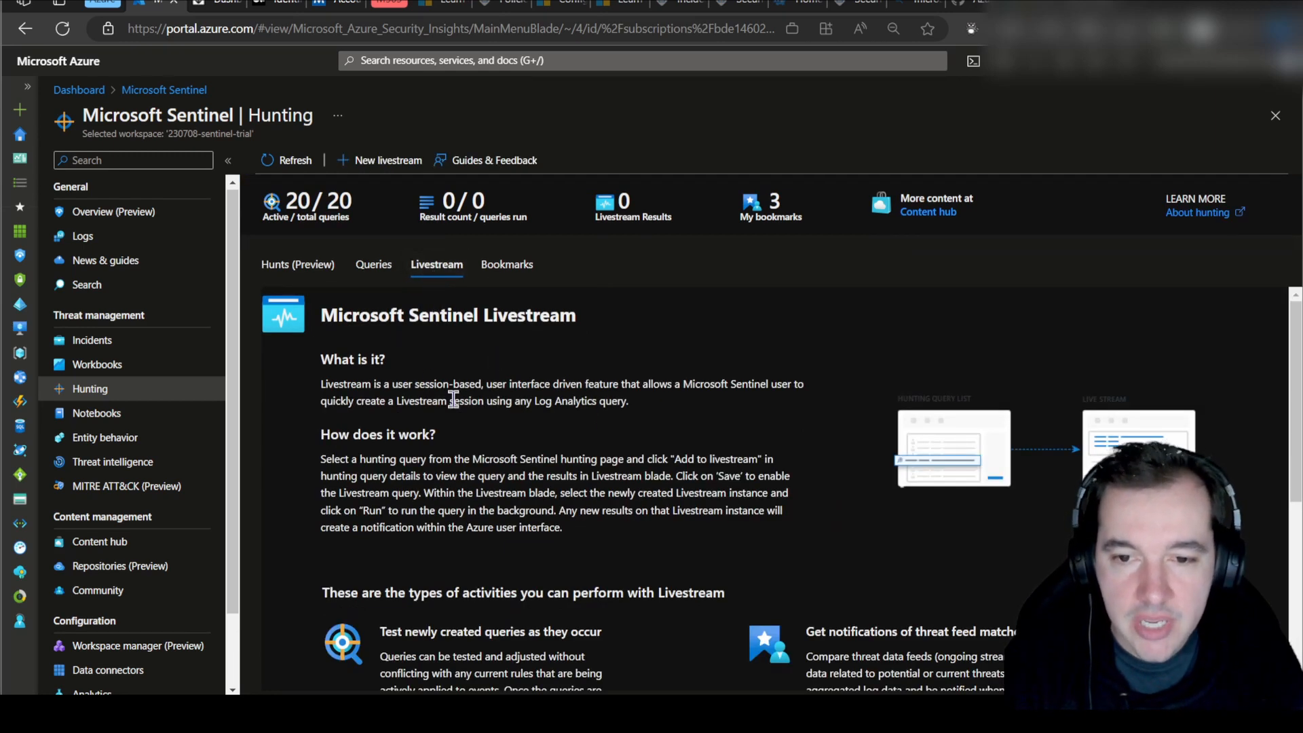
{"action": "left_click_drag", "start_coordinate": [319, 384], "coordinate": [665, 411]}
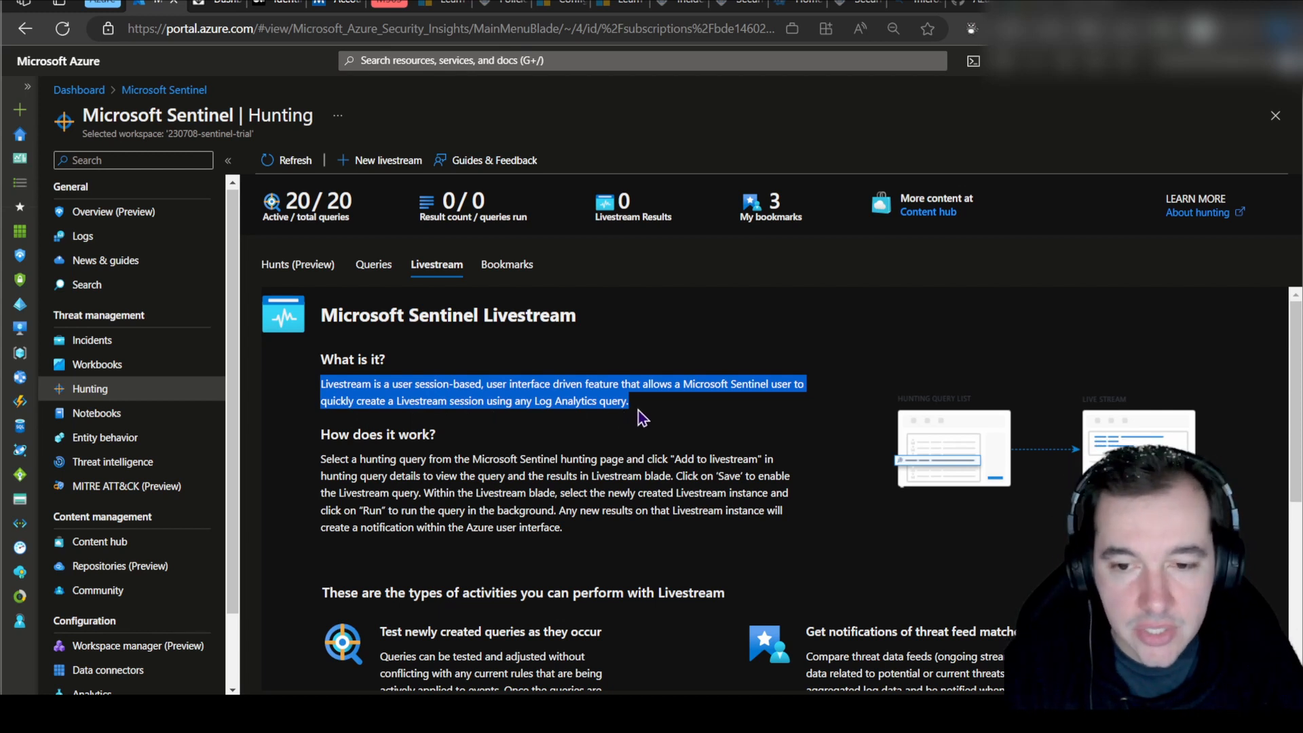
{"action": "left_click", "coordinate": [507, 267]}
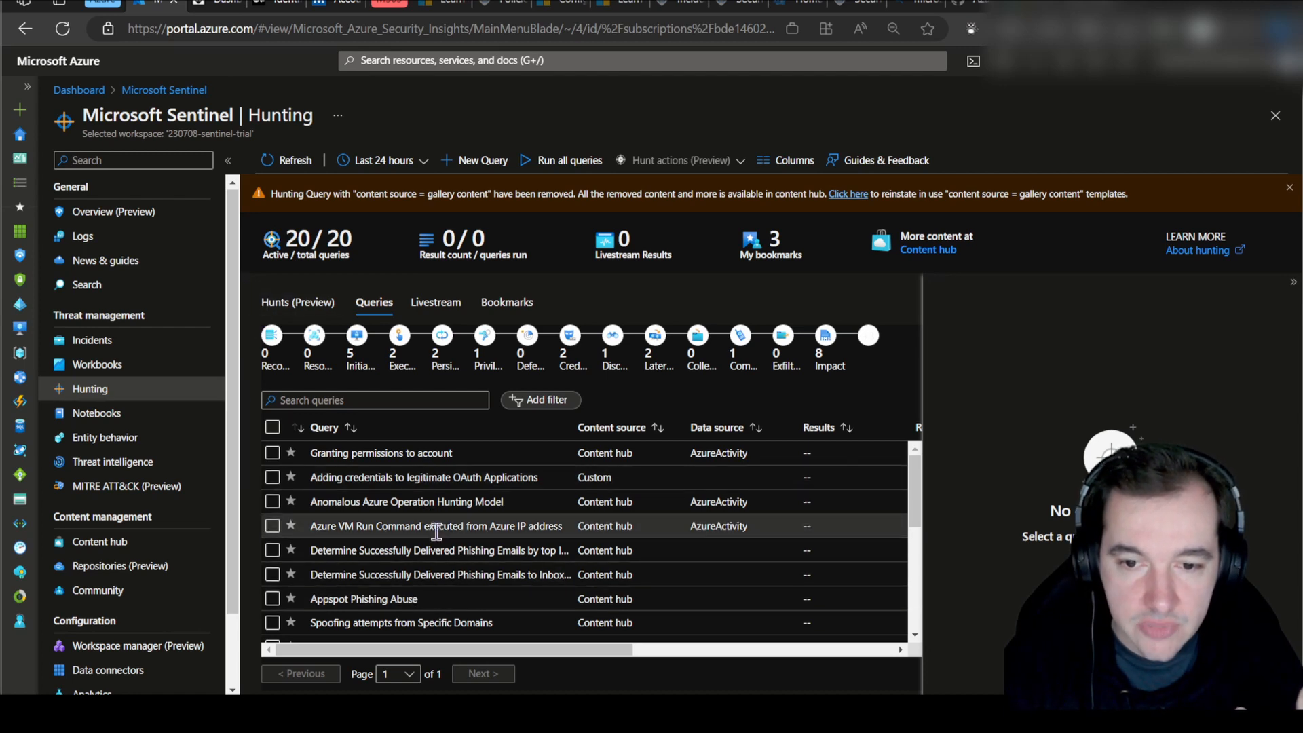
{"action": "scroll", "coordinate": [424, 518], "scroll_direction": "down", "scroll_amount": 4}
{"action": "scroll", "coordinate": [425, 518], "scroll_direction": "down", "scroll_amount": 1}
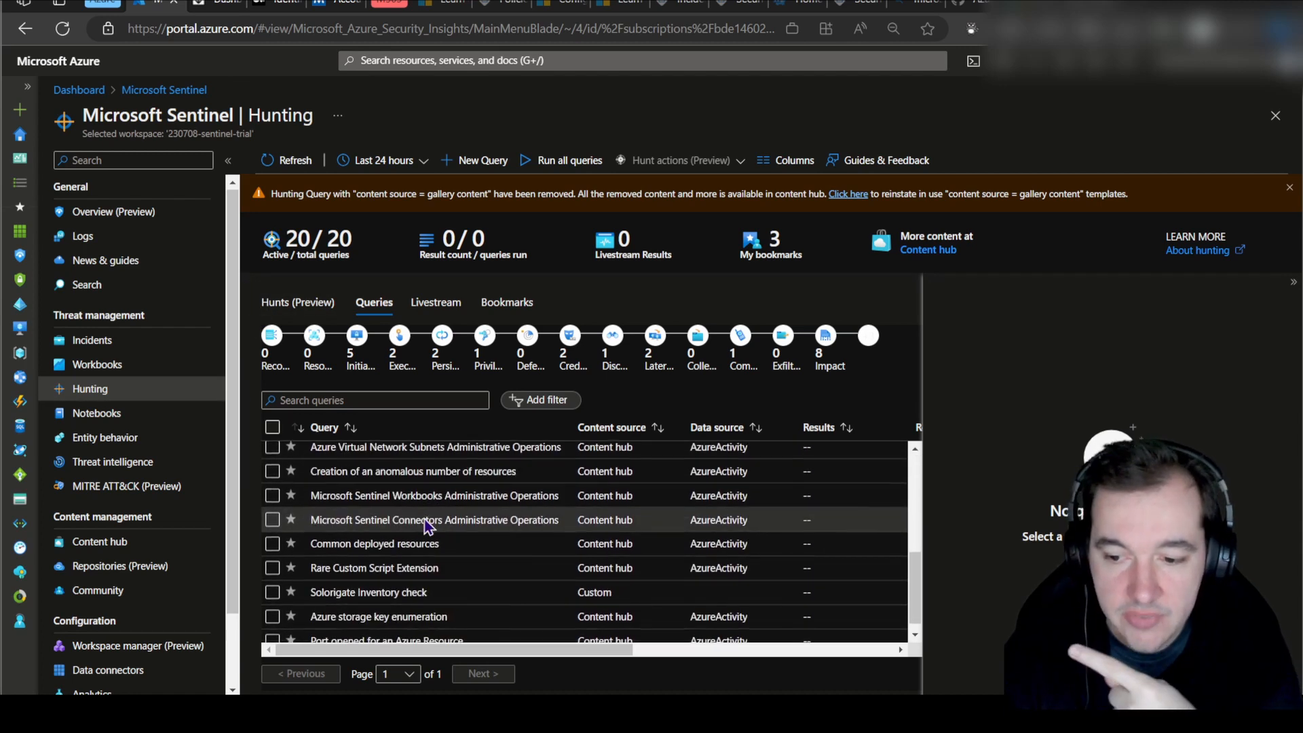
{"action": "scroll", "coordinate": [424, 516], "scroll_direction": "down", "scroll_amount": 1}
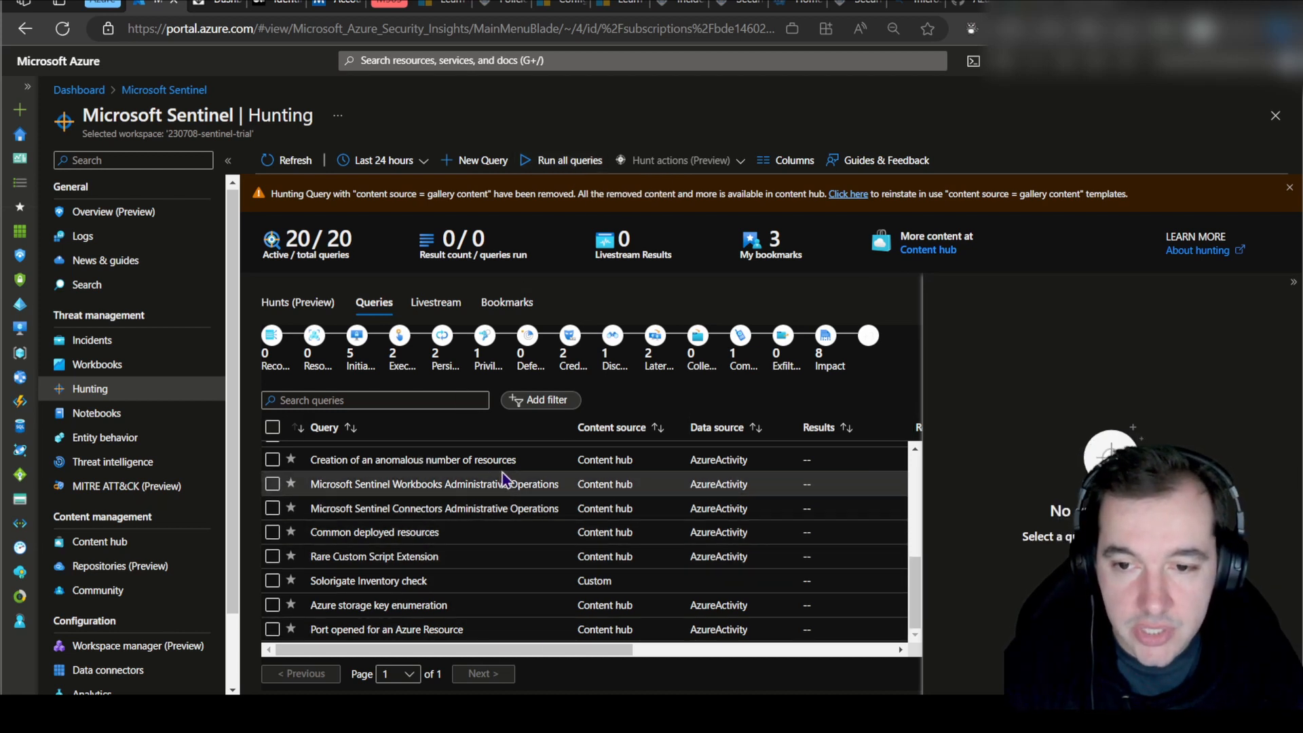
Start a query filter on Tactics and examine the tactic values it offers.
{"action": "left_click", "coordinate": [536, 400]}
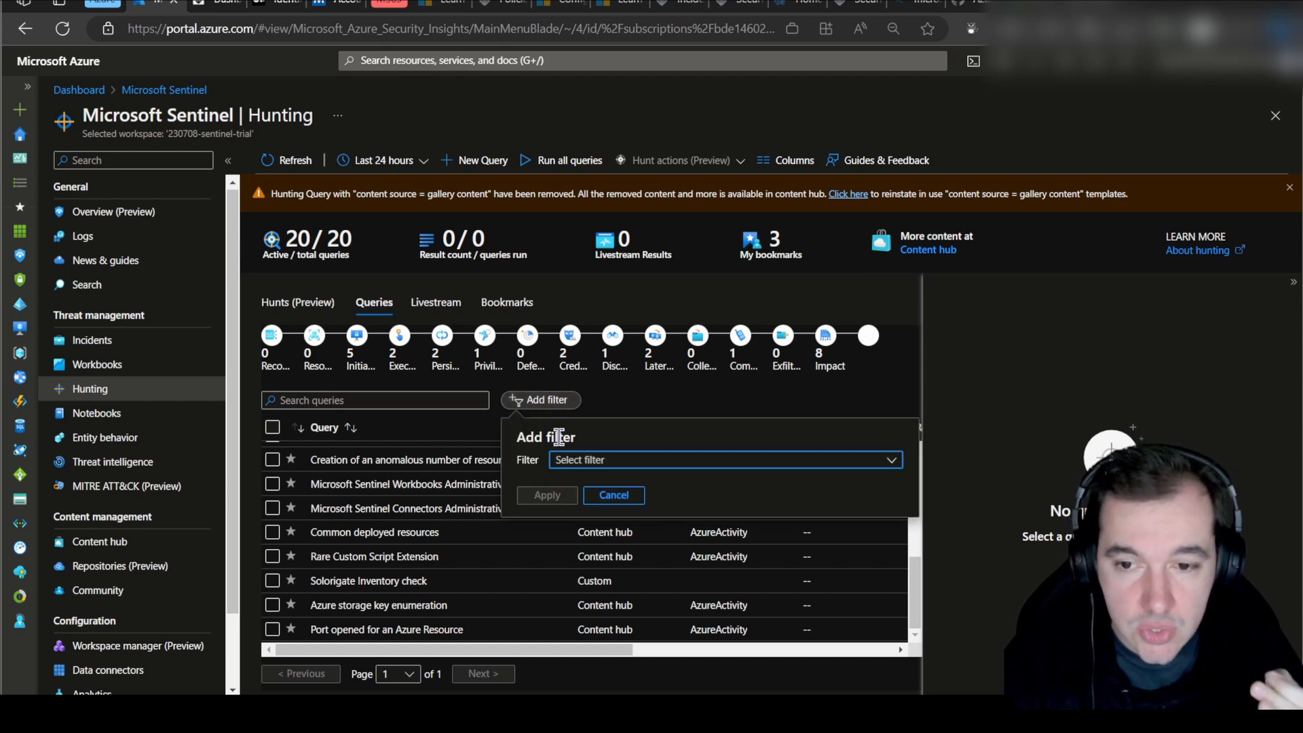
{"action": "left_click", "coordinate": [575, 462]}
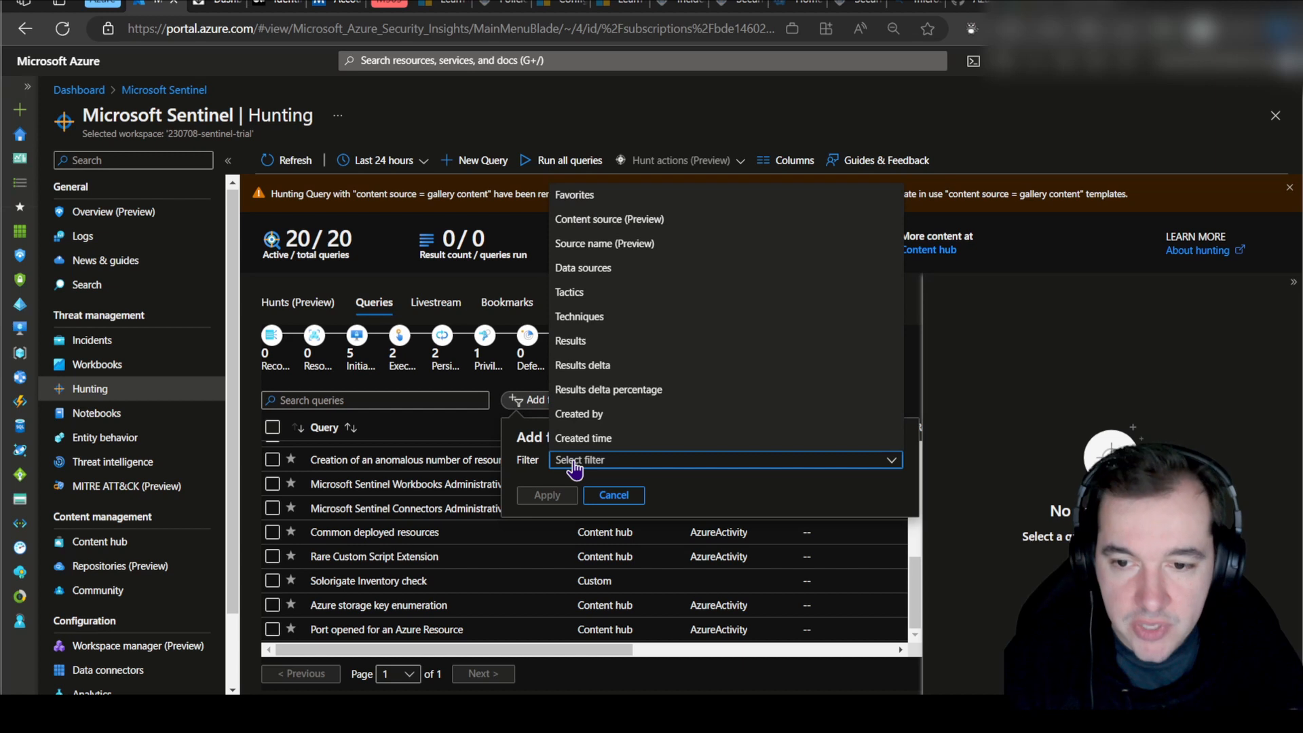
{"action": "left_click", "coordinate": [592, 304]}
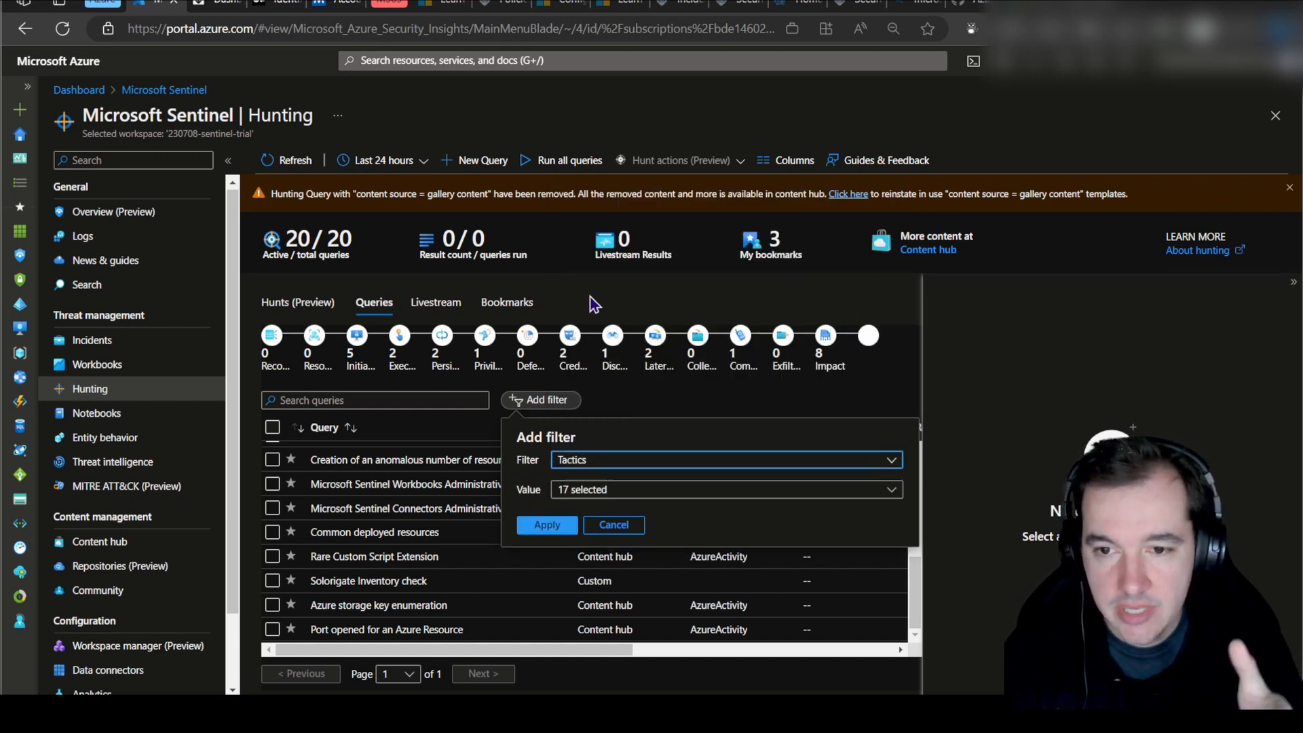
{"action": "left_click", "coordinate": [672, 489]}
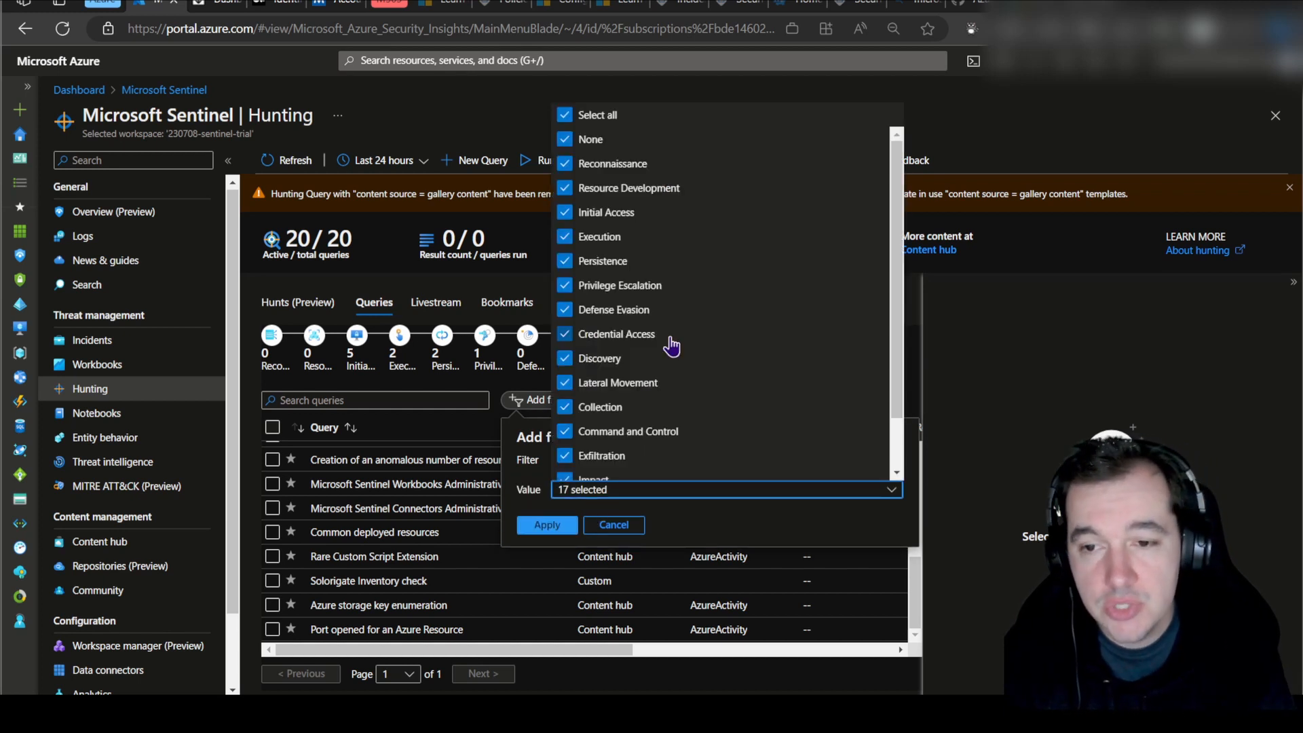
{"action": "left_click", "coordinate": [616, 492]}
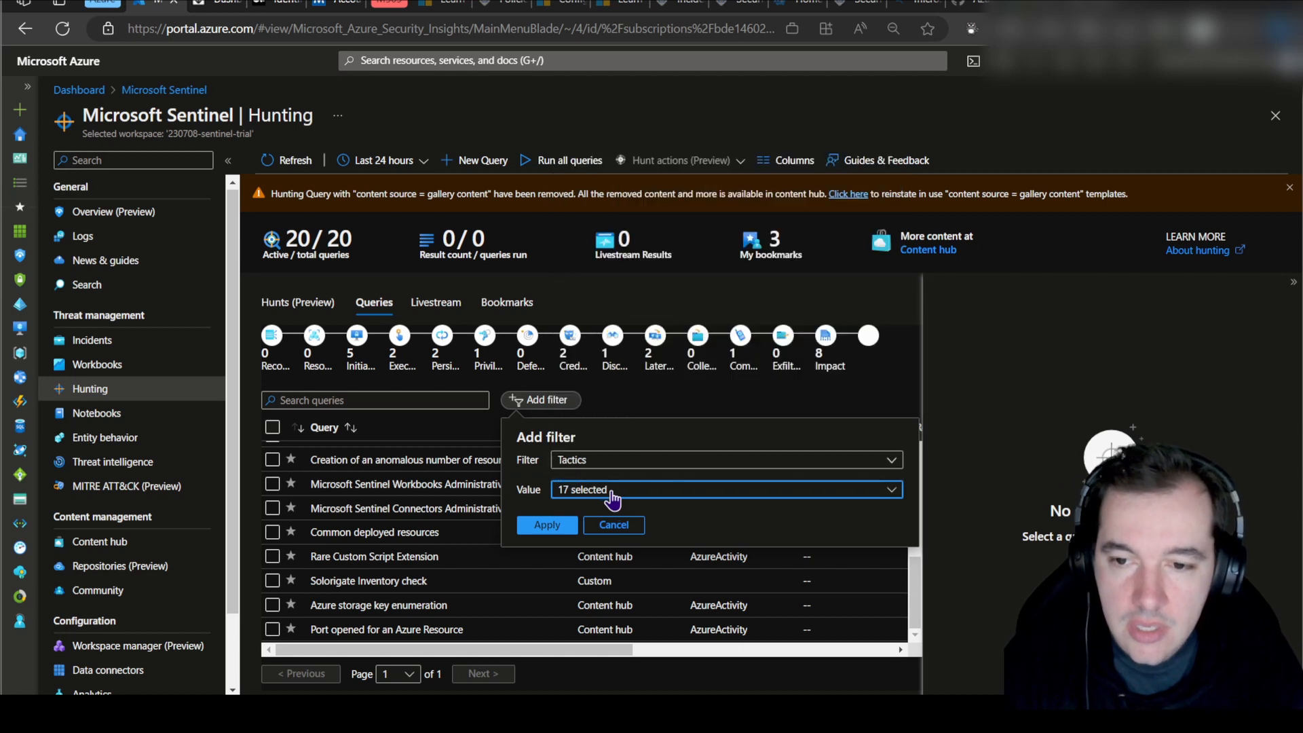
Change the query filter to Techniques with only T1098 - Account Manipulation selected, and apply it.
{"action": "left_click", "coordinate": [594, 465]}
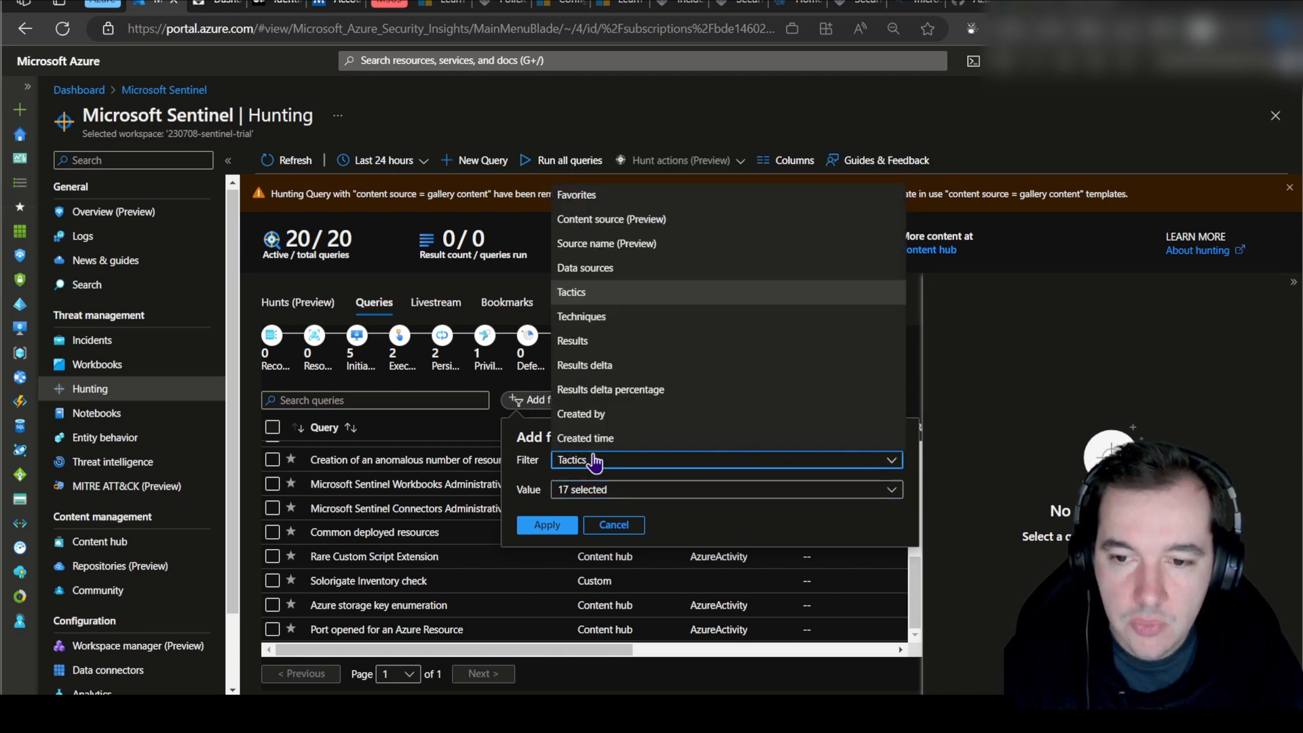
{"action": "left_click", "coordinate": [596, 316]}
{"action": "left_click", "coordinate": [598, 491]}
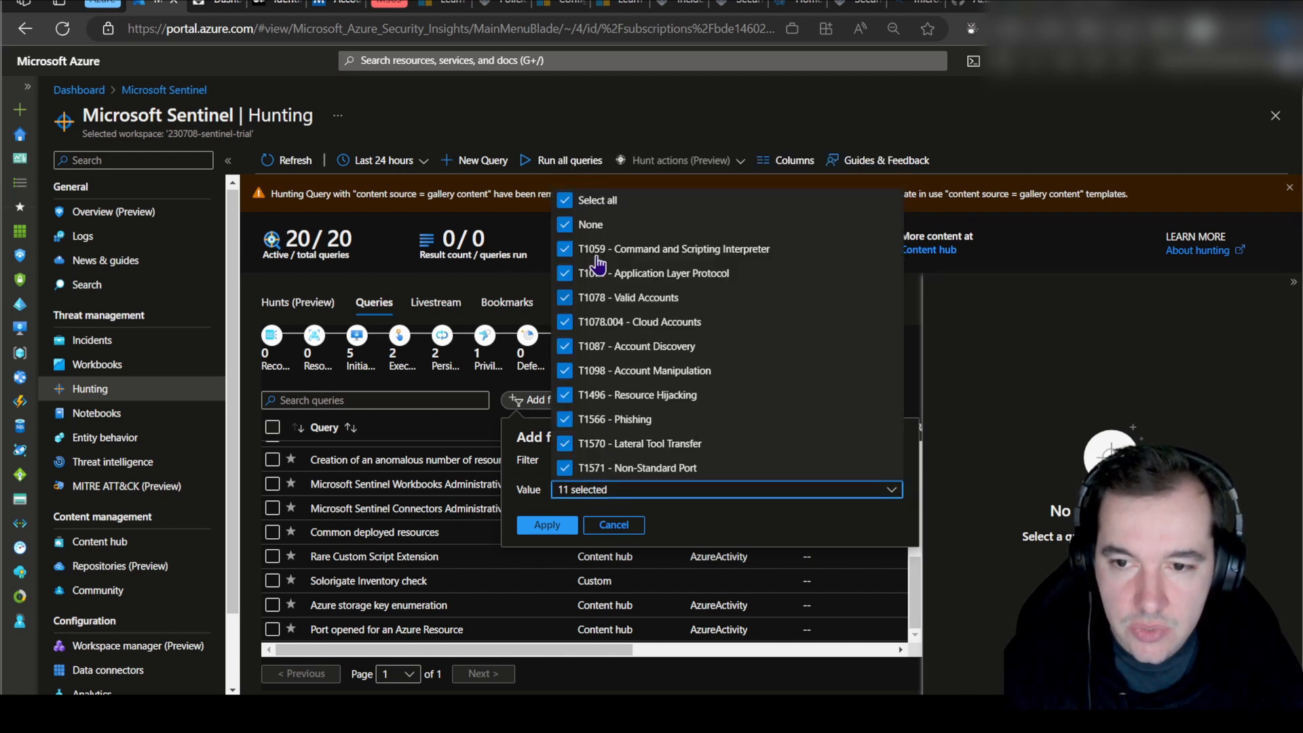
{"action": "left_click", "coordinate": [565, 202]}
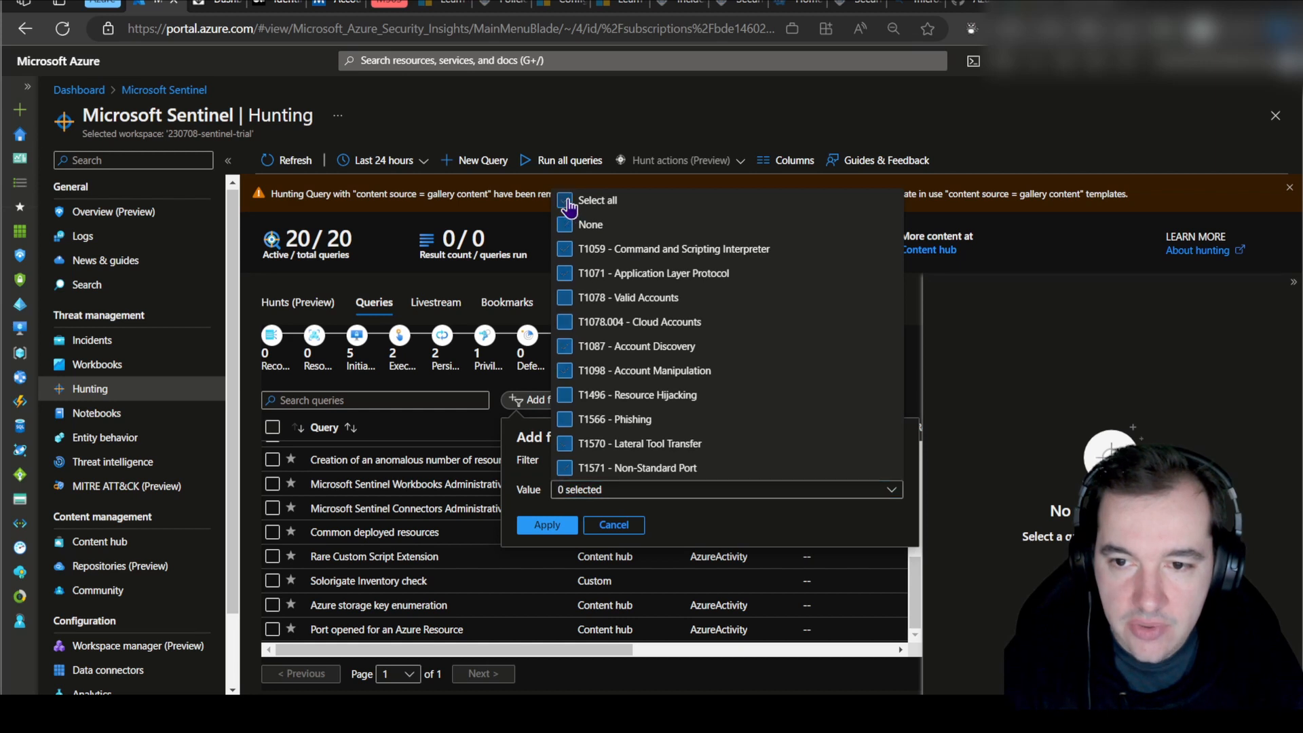
{"action": "left_click", "coordinate": [565, 371]}
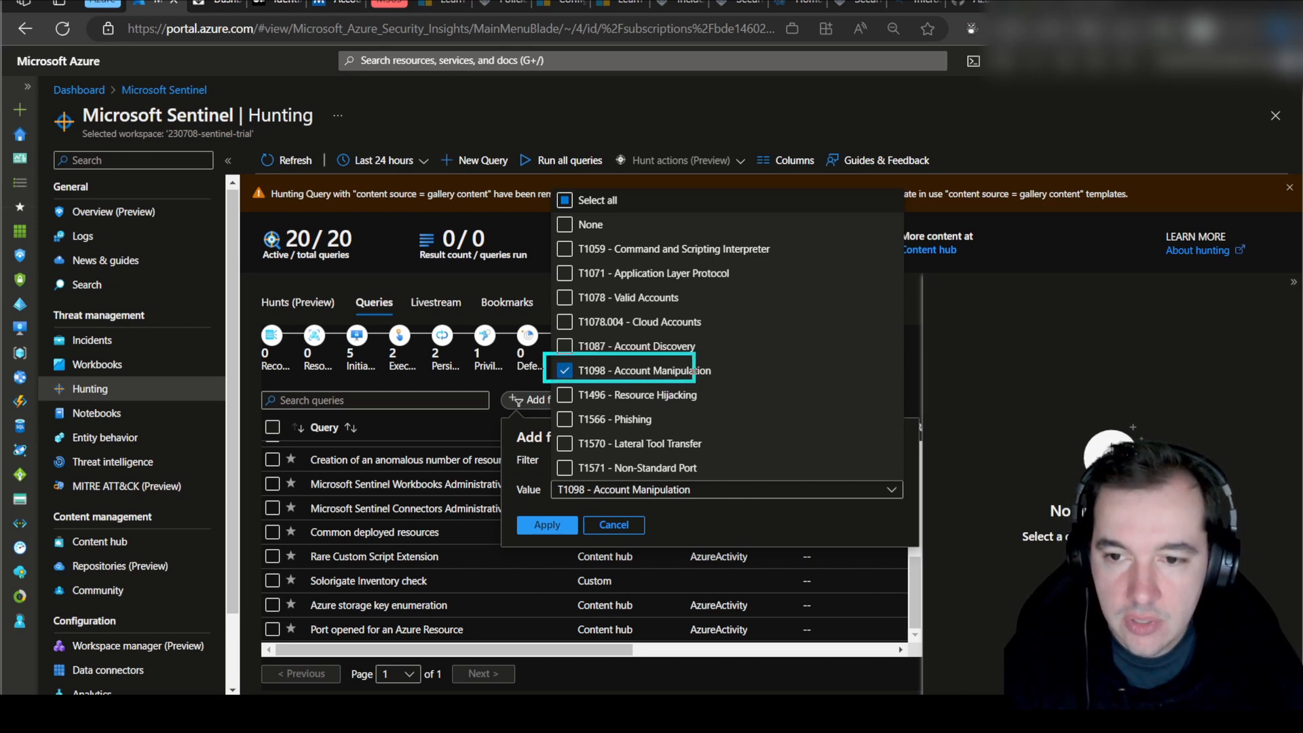
{"action": "left_click", "coordinate": [547, 525]}
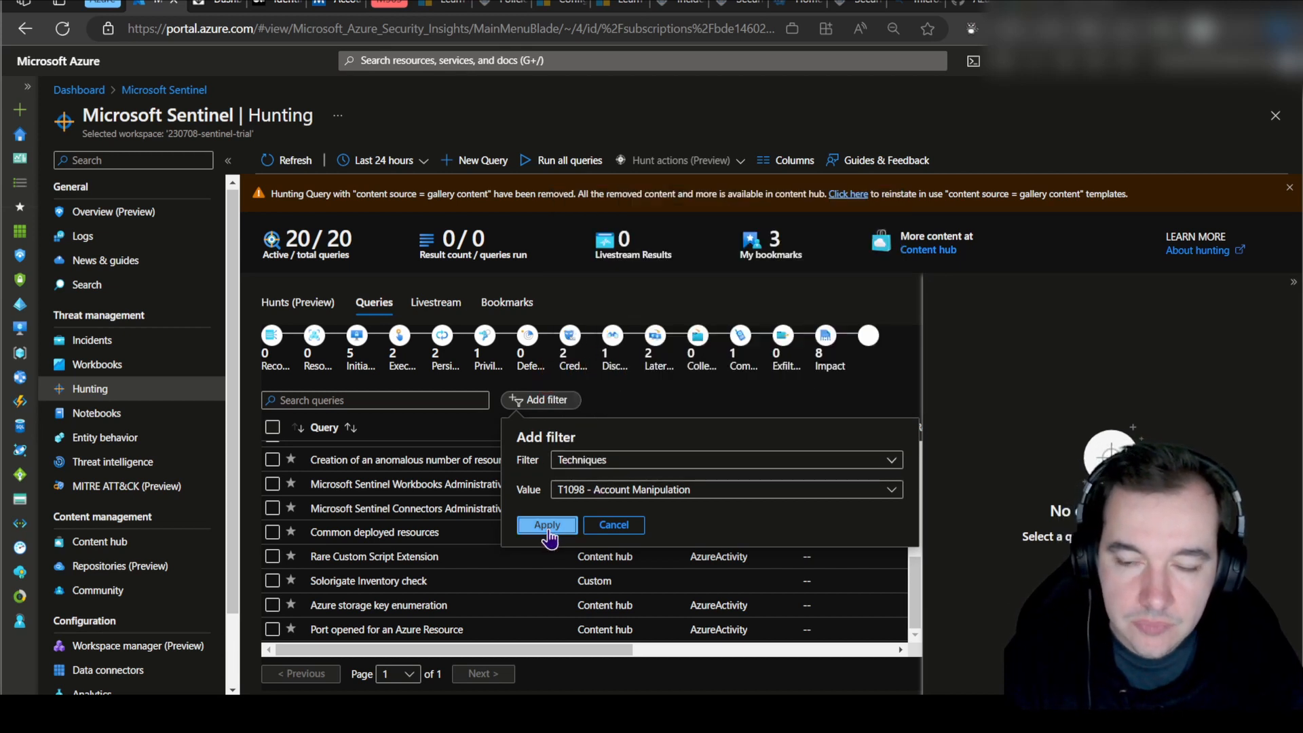
{"action": "left_click", "coordinate": [549, 525]}
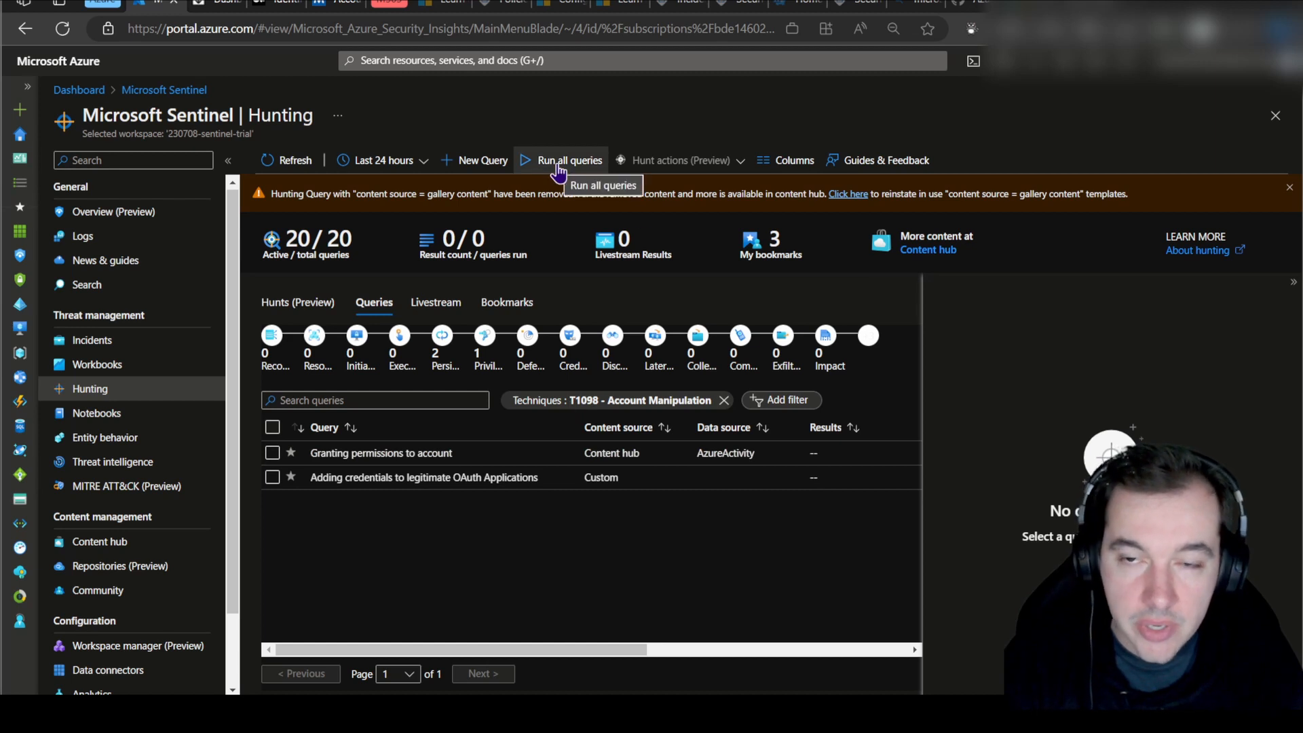
Run both filtered T1098 queries and change the hunting time range to Last 14 days.
{"action": "left_click", "coordinate": [272, 427]}
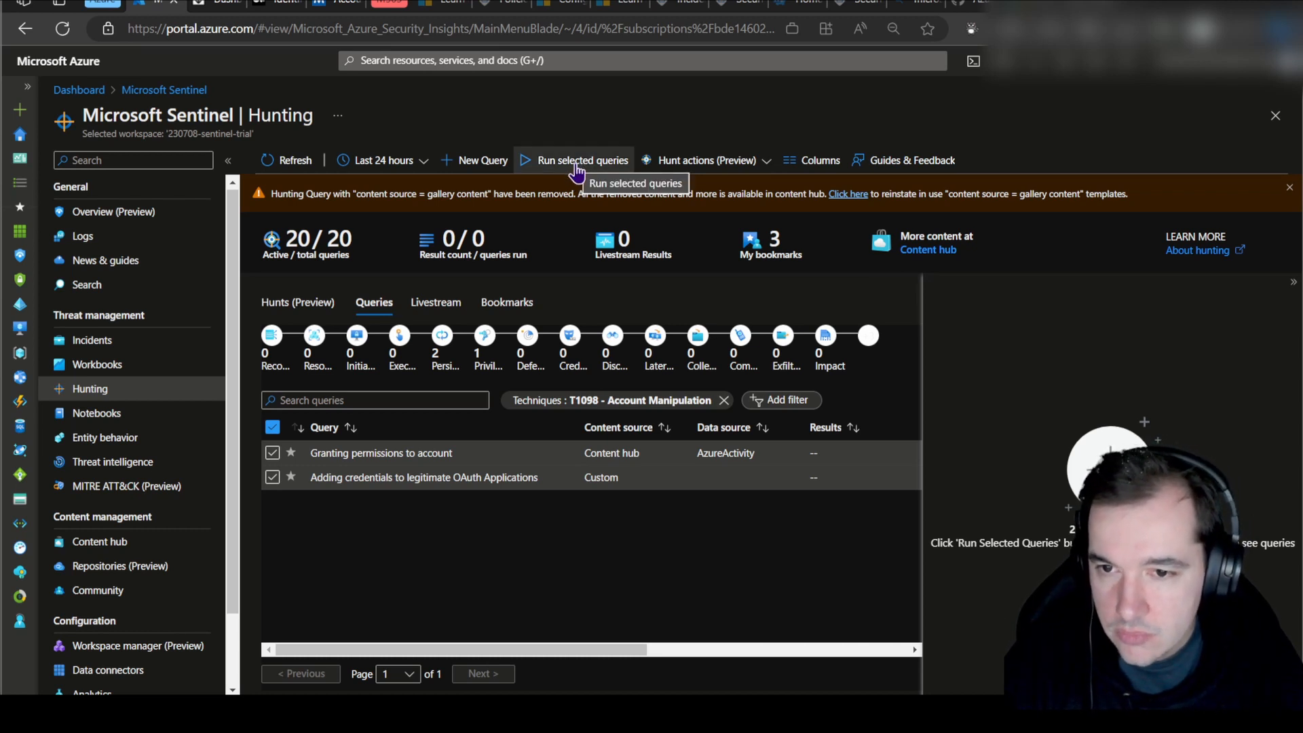
{"action": "left_click", "coordinate": [578, 163]}
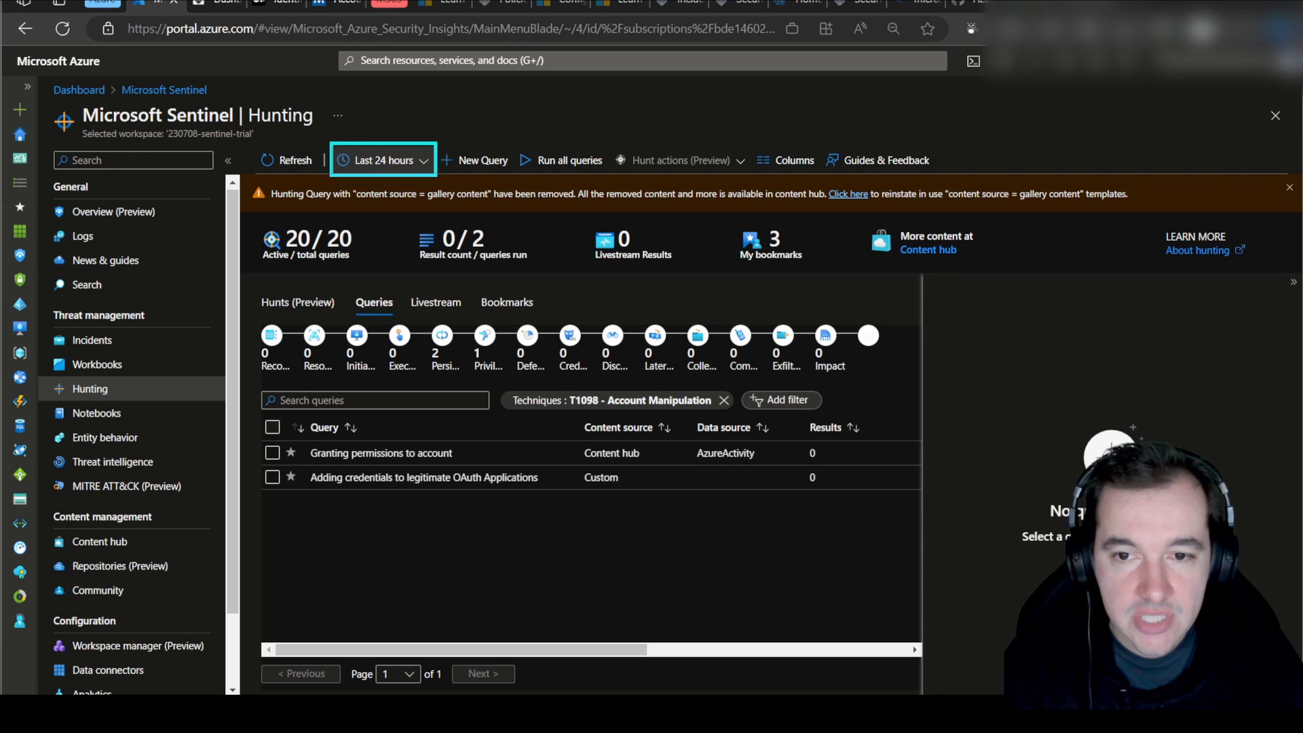
{"action": "left_click", "coordinate": [383, 163]}
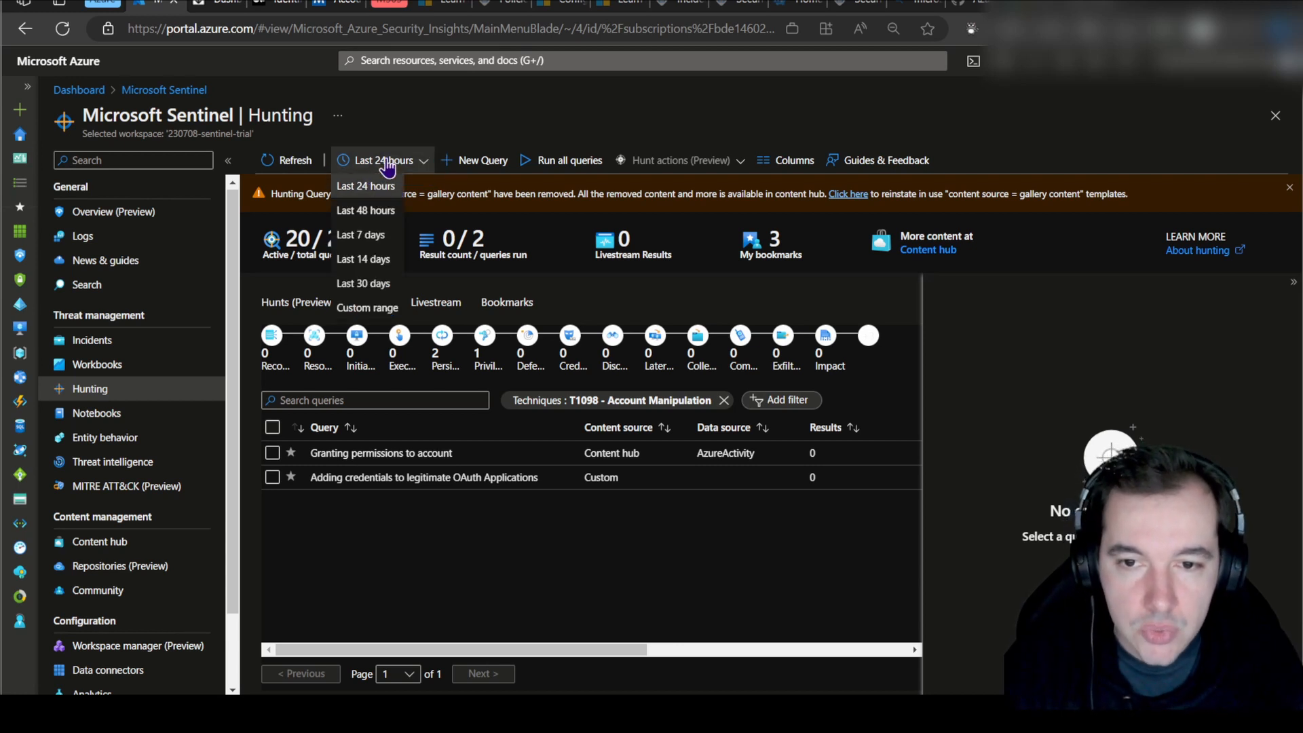
{"action": "left_click", "coordinate": [364, 237]}
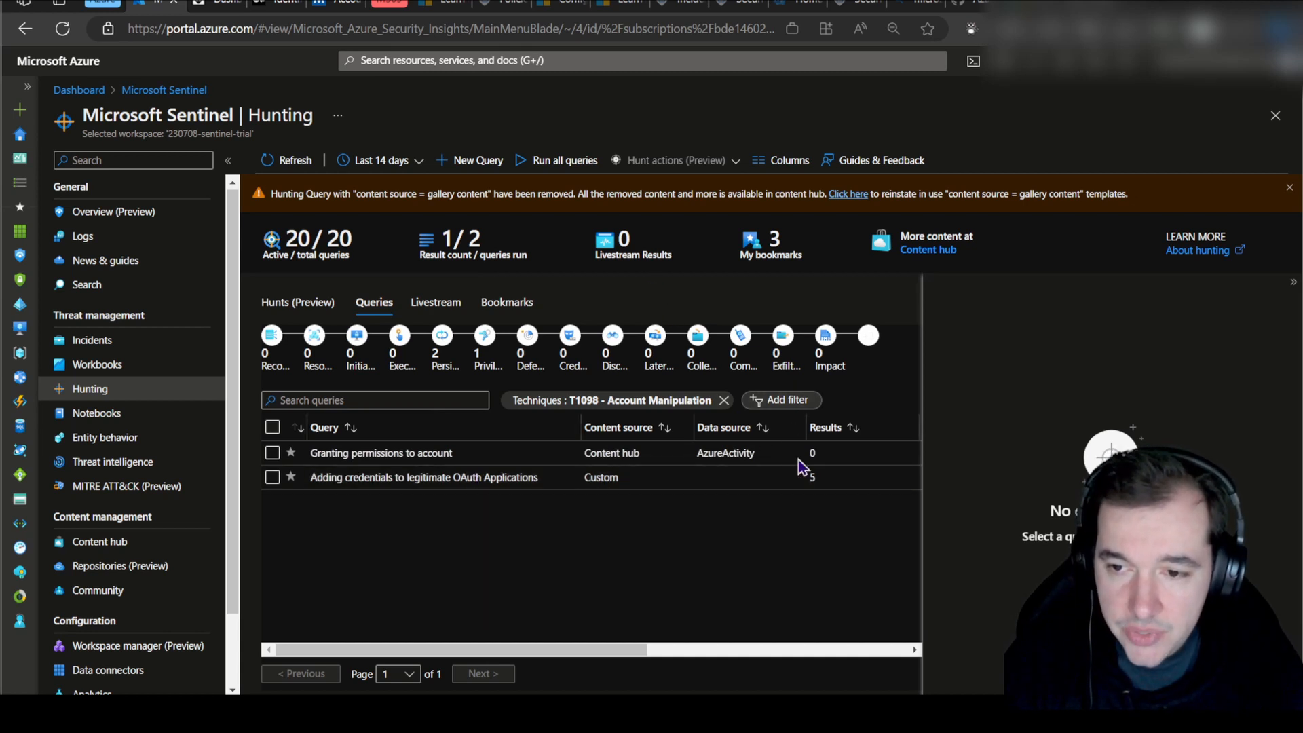
Open the results of the Adding credentials to legitimate OAuth Applications query in Logs and adjust the split between query and results.
{"action": "left_click", "coordinate": [830, 485]}
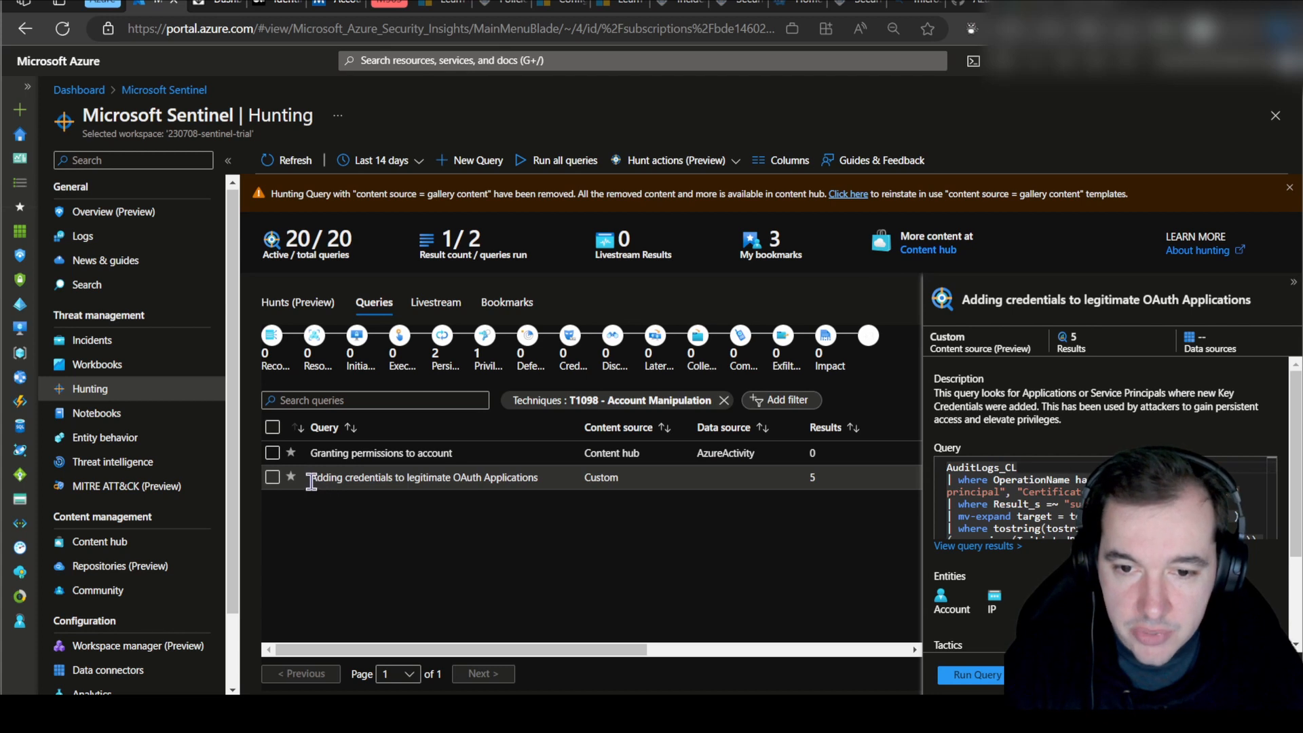
{"action": "left_click_drag", "start_coordinate": [311, 482], "coordinate": [532, 485]}
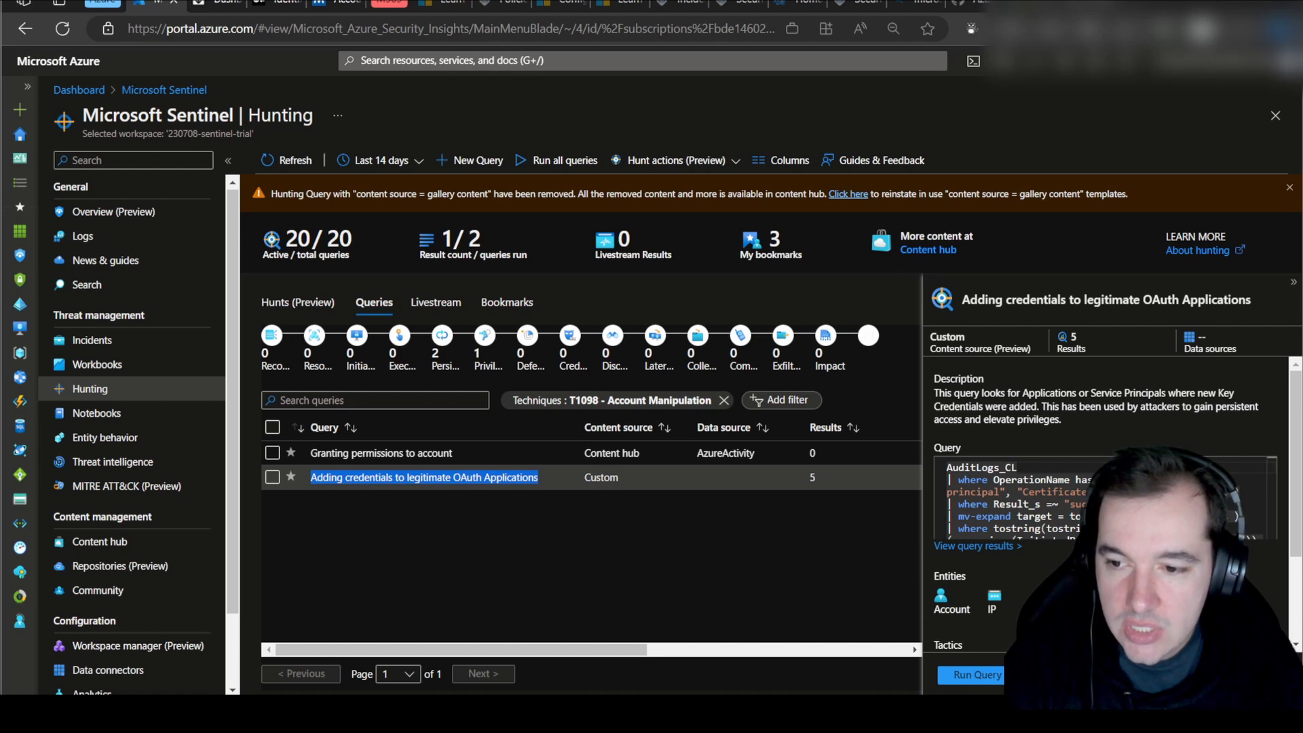
{"action": "left_click", "coordinate": [978, 546]}
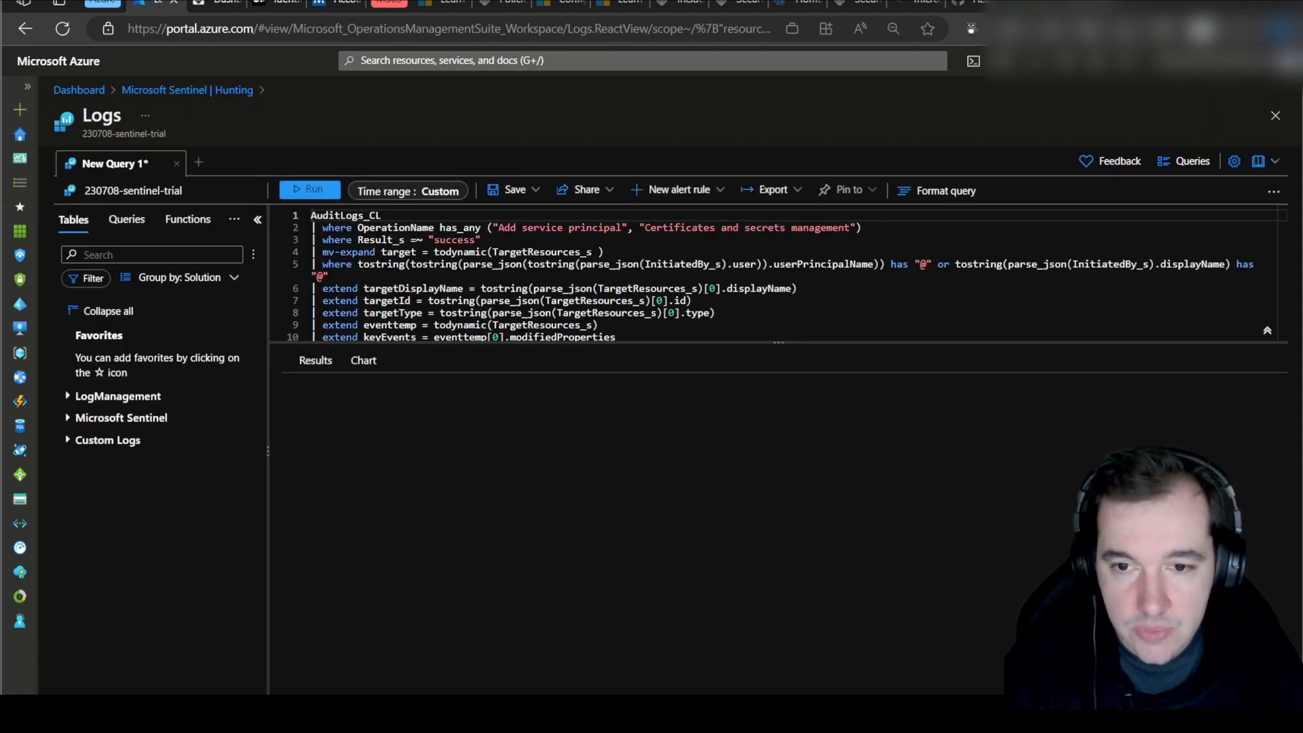
{"action": "left_click", "coordinate": [780, 345]}
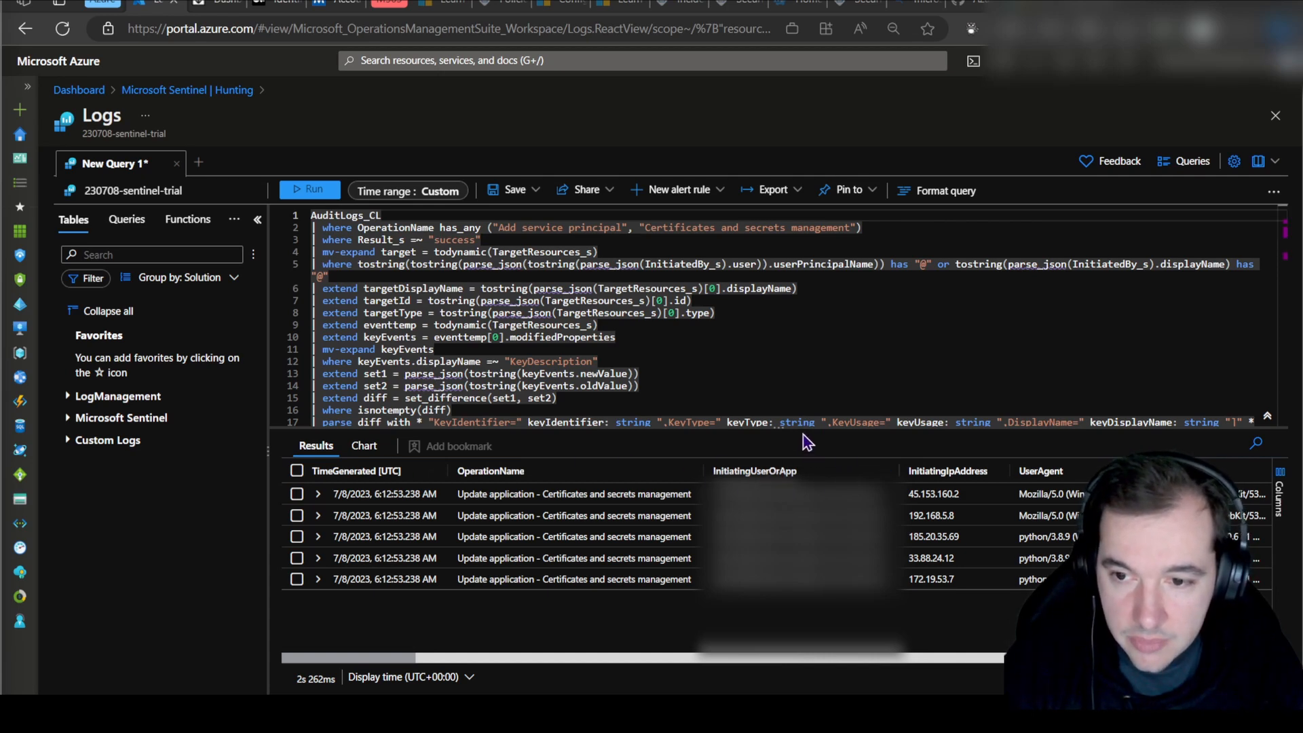
{"action": "left_click_drag", "start_coordinate": [801, 429], "coordinate": [794, 373]}
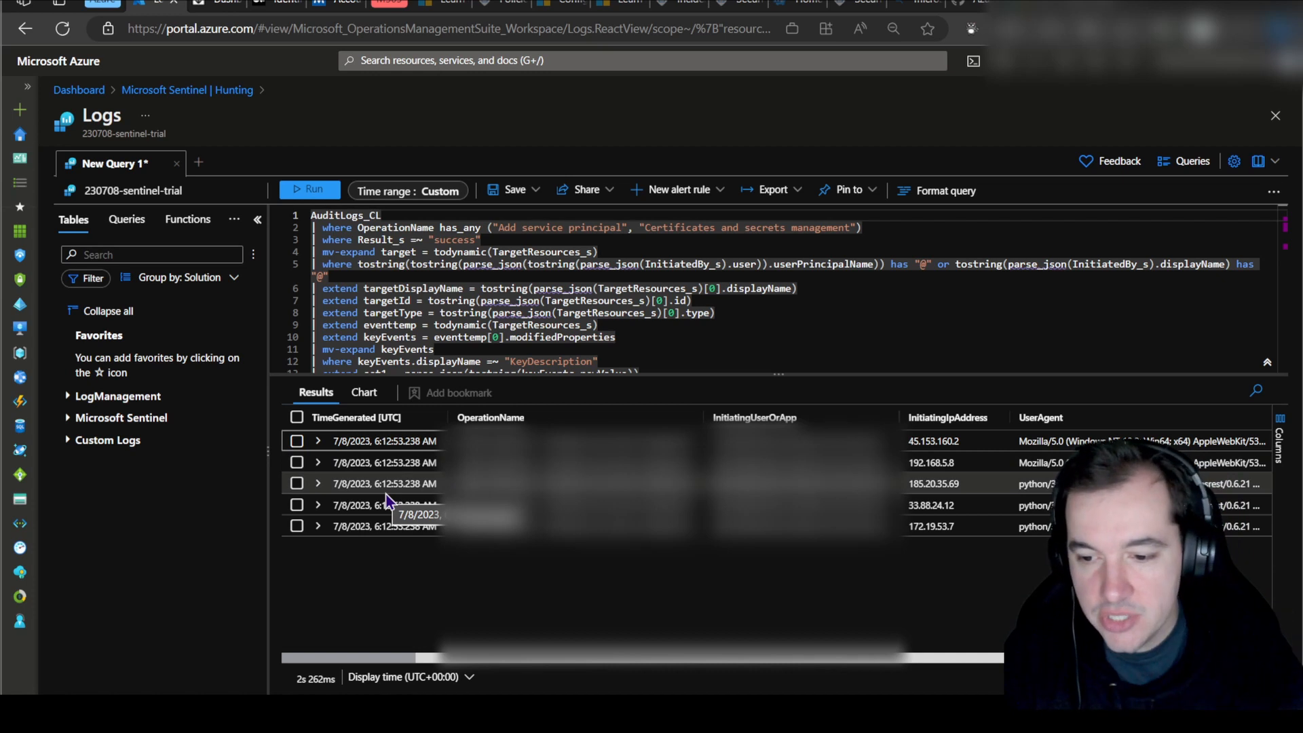
Expand the first result and examine its fields, including InitiatingIpAddress, InitiatingUserOrApp and OperationName.
{"action": "left_click", "coordinate": [318, 442]}
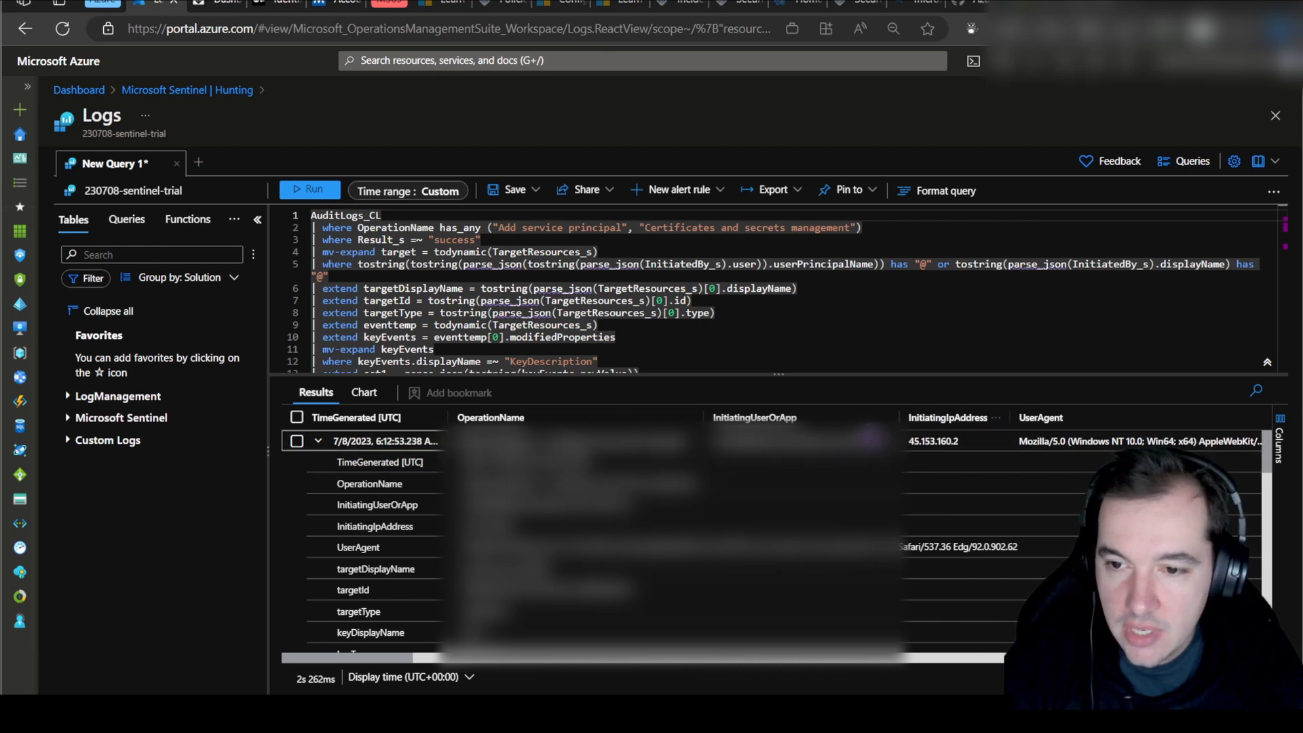
{"action": "scroll", "coordinate": [678, 512], "scroll_direction": "down", "scroll_amount": 1}
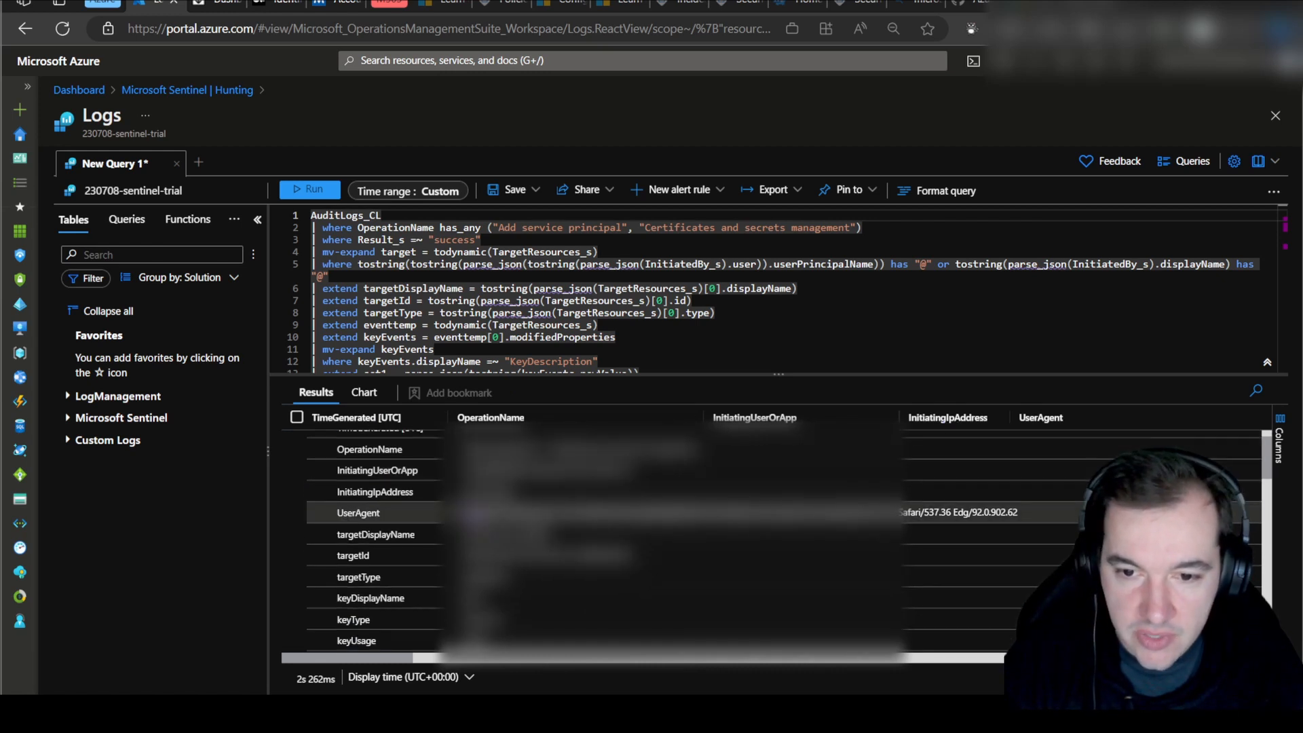
{"action": "scroll", "coordinate": [384, 486], "scroll_direction": "up", "scroll_amount": 1}
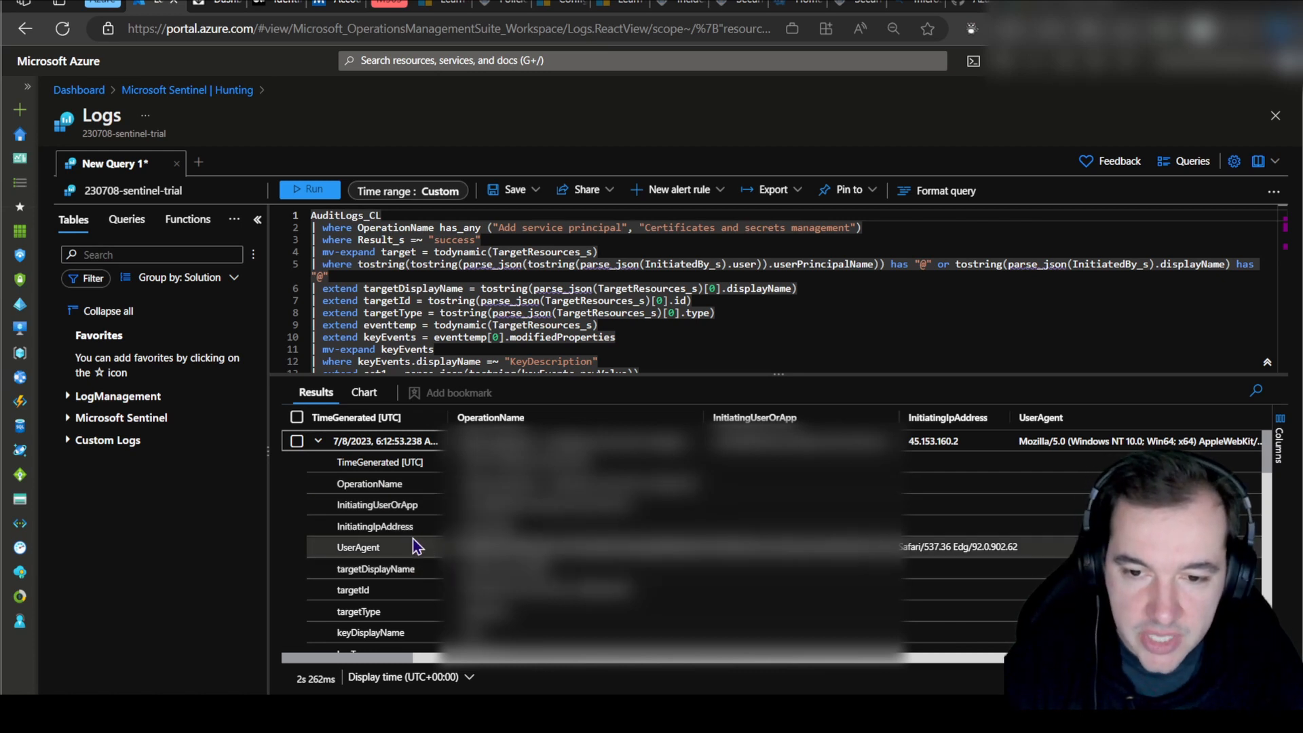
{"action": "left_click", "coordinate": [360, 528]}
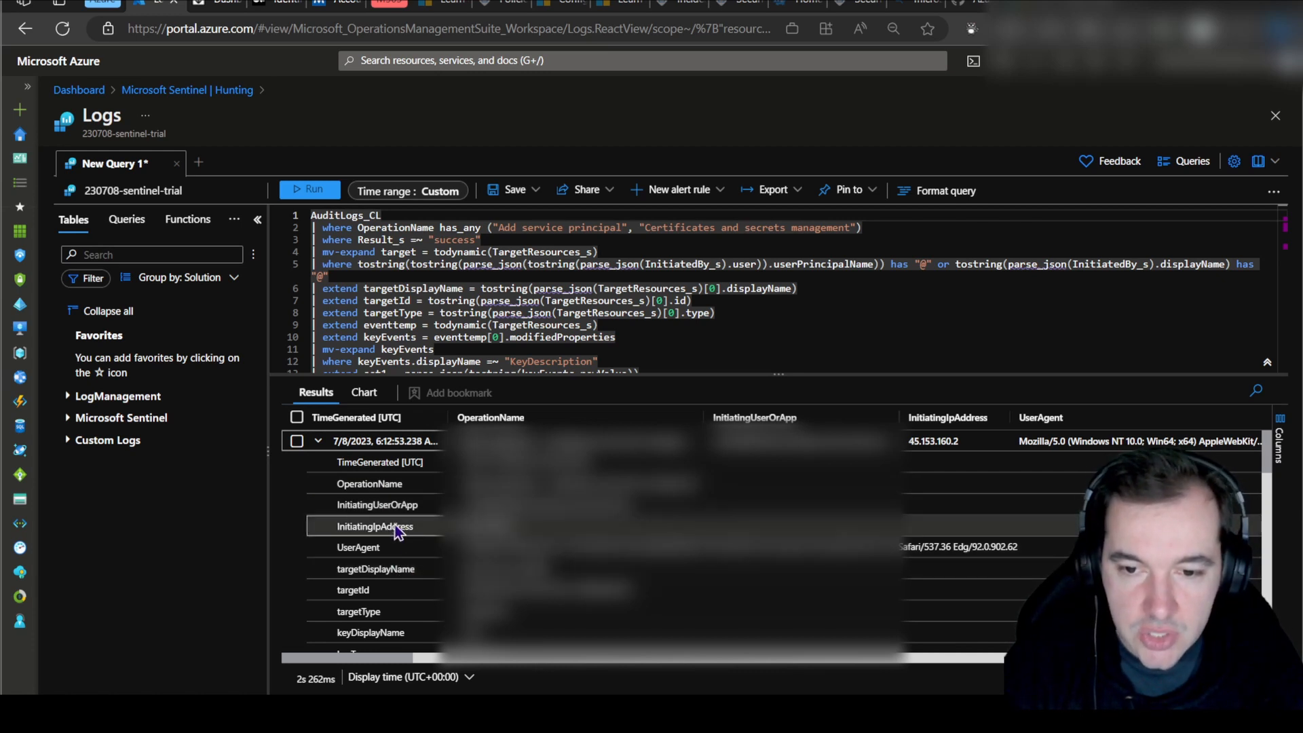
{"action": "left_click", "coordinate": [377, 512]}
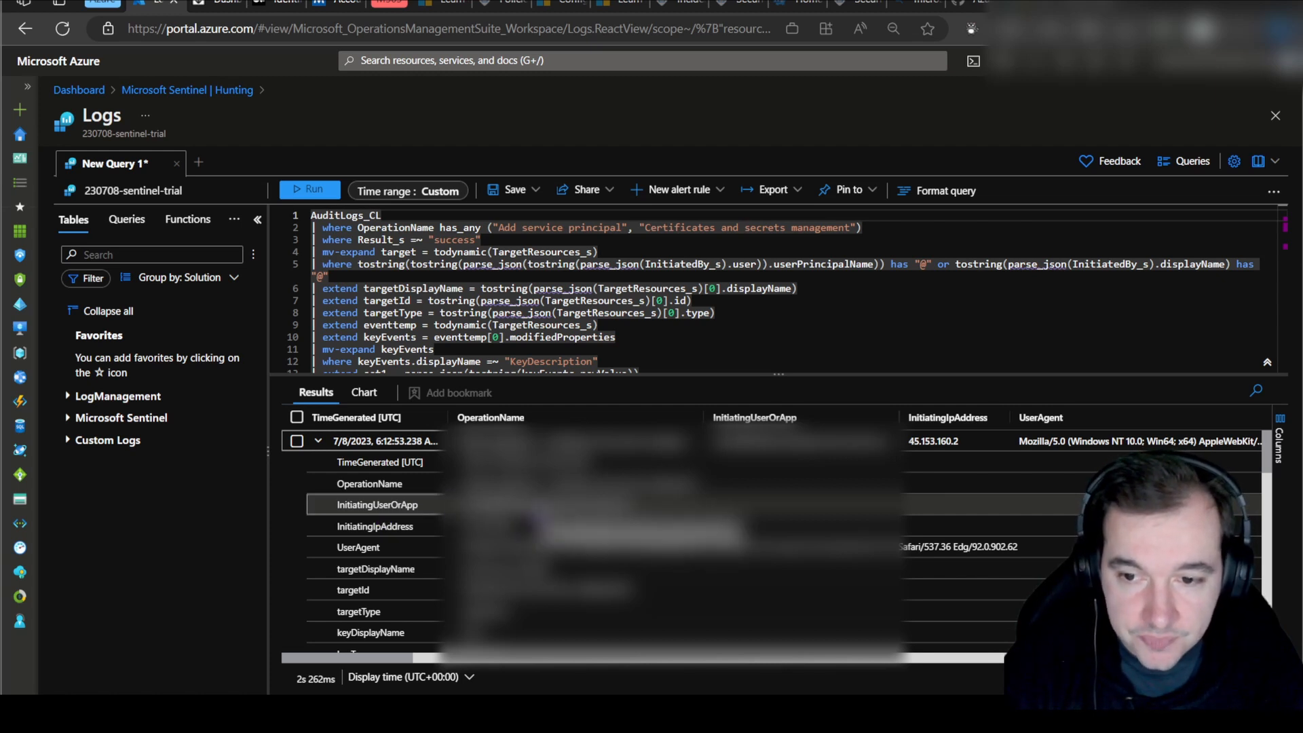
{"action": "left_click", "coordinate": [541, 488]}
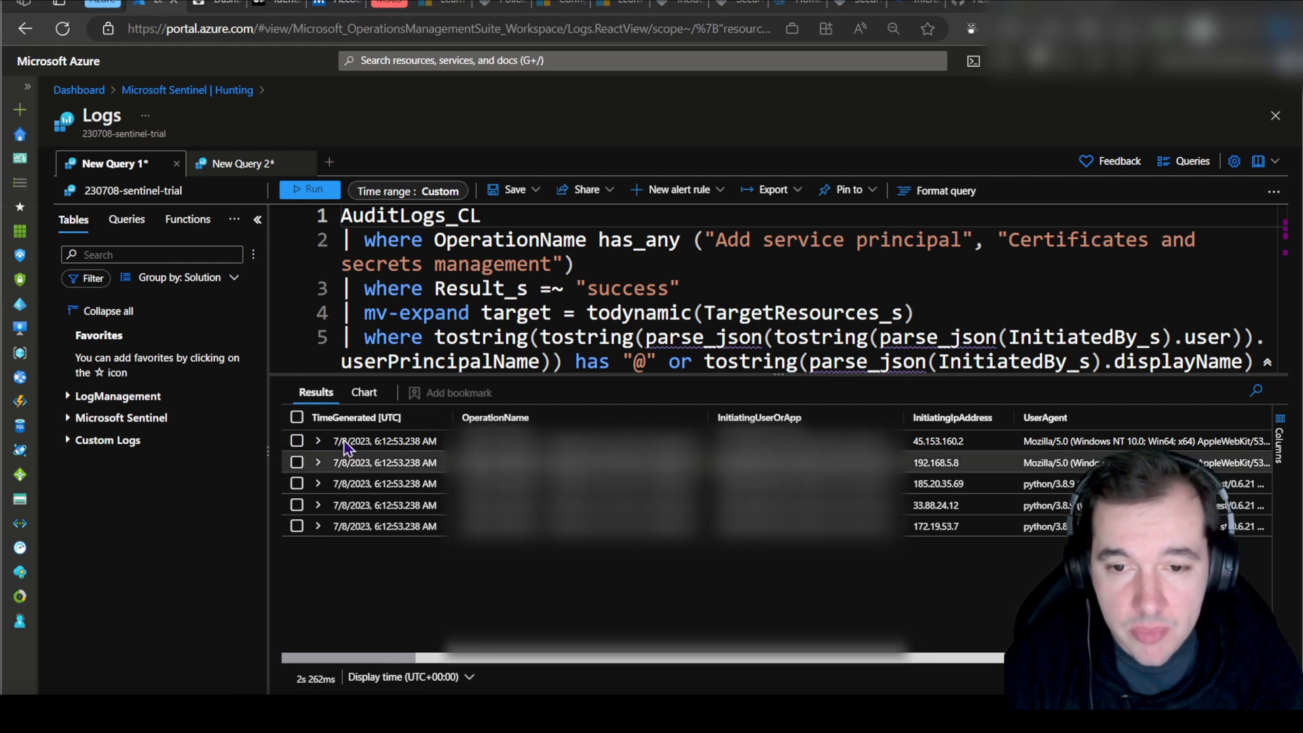
Start a bookmark for the first query result and name it Solarwinds investigation - Oauth result.
{"action": "left_click", "coordinate": [296, 441]}
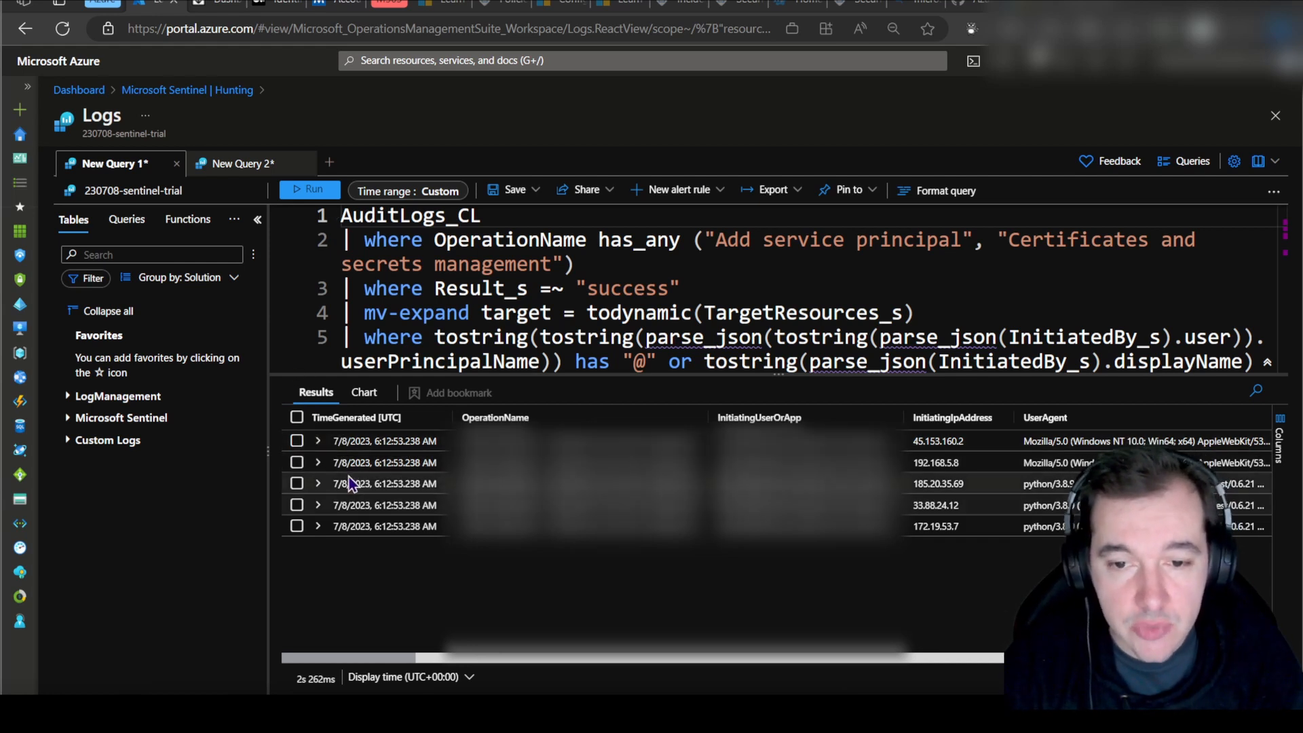
{"action": "left_click", "coordinate": [297, 441]}
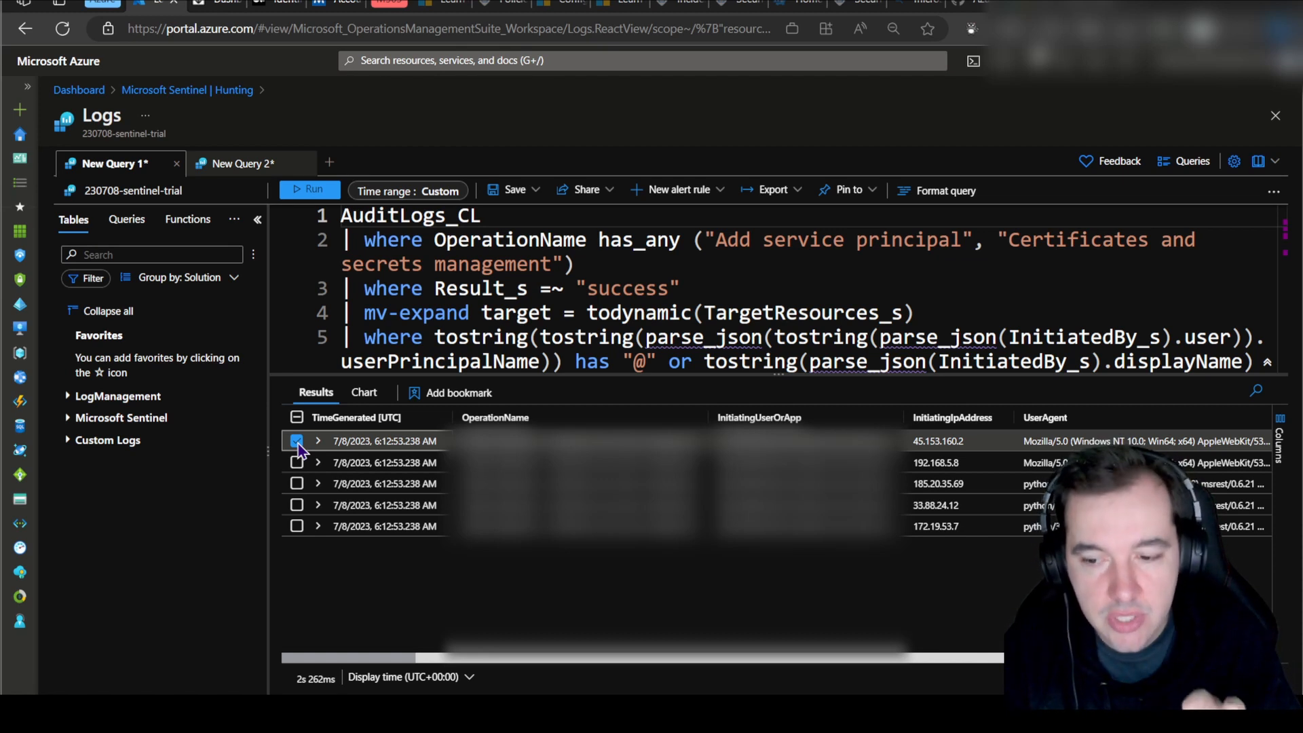
{"action": "left_click", "coordinate": [471, 396]}
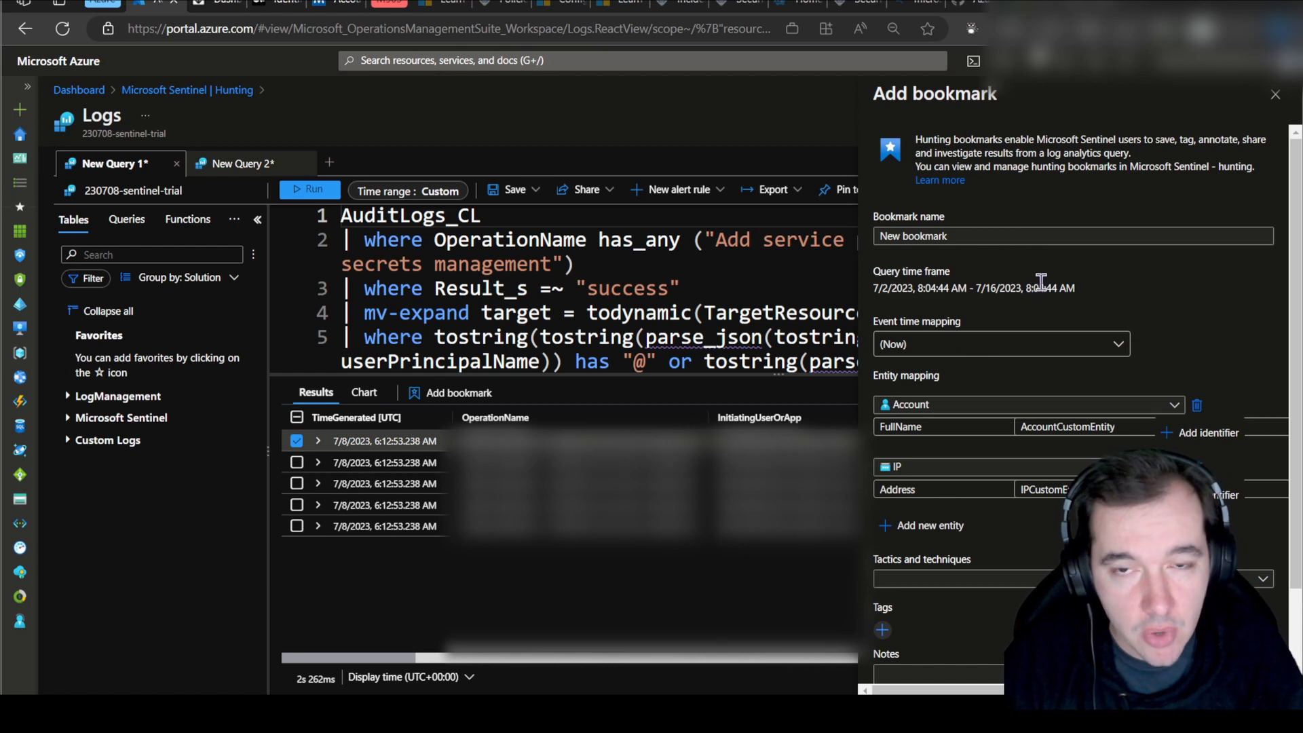
{"action": "left_click", "coordinate": [991, 237]}
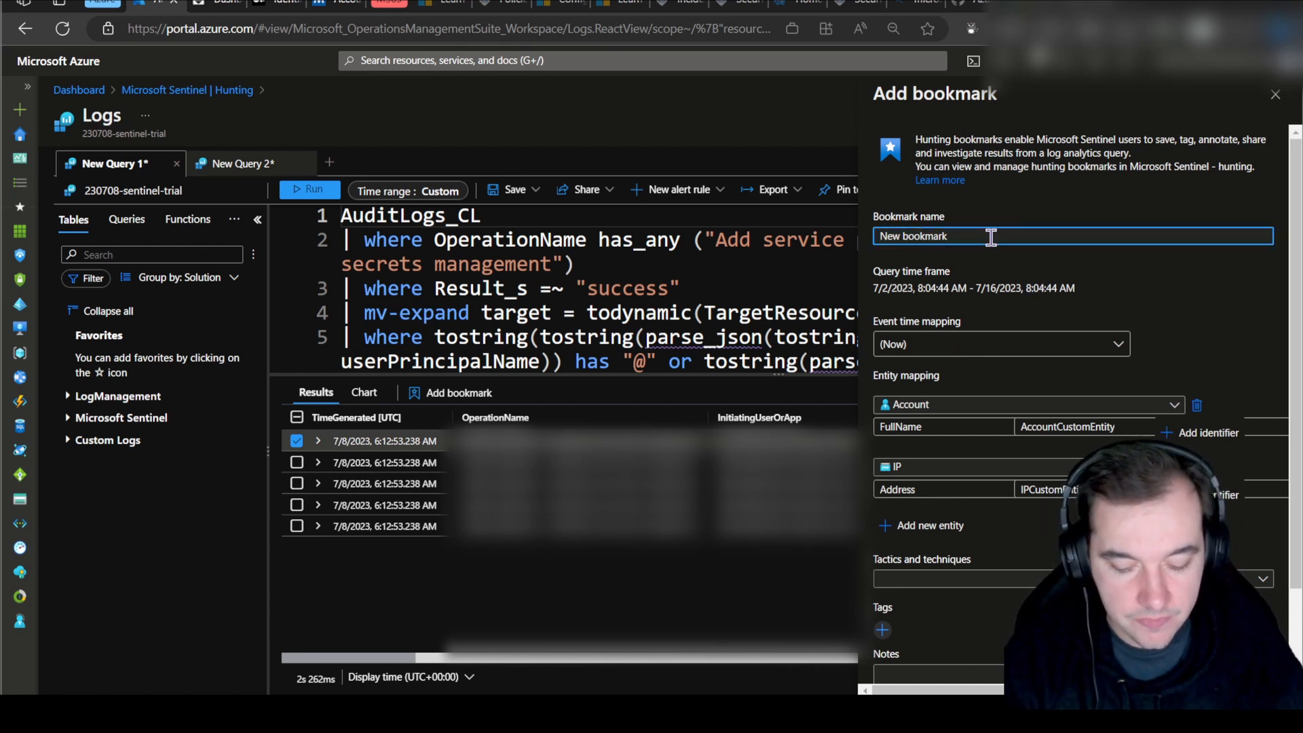
{"action": "key", "text": "ctrl+a"}
{"action": "type", "text": "Solarwinds investigation - Oauth result"}
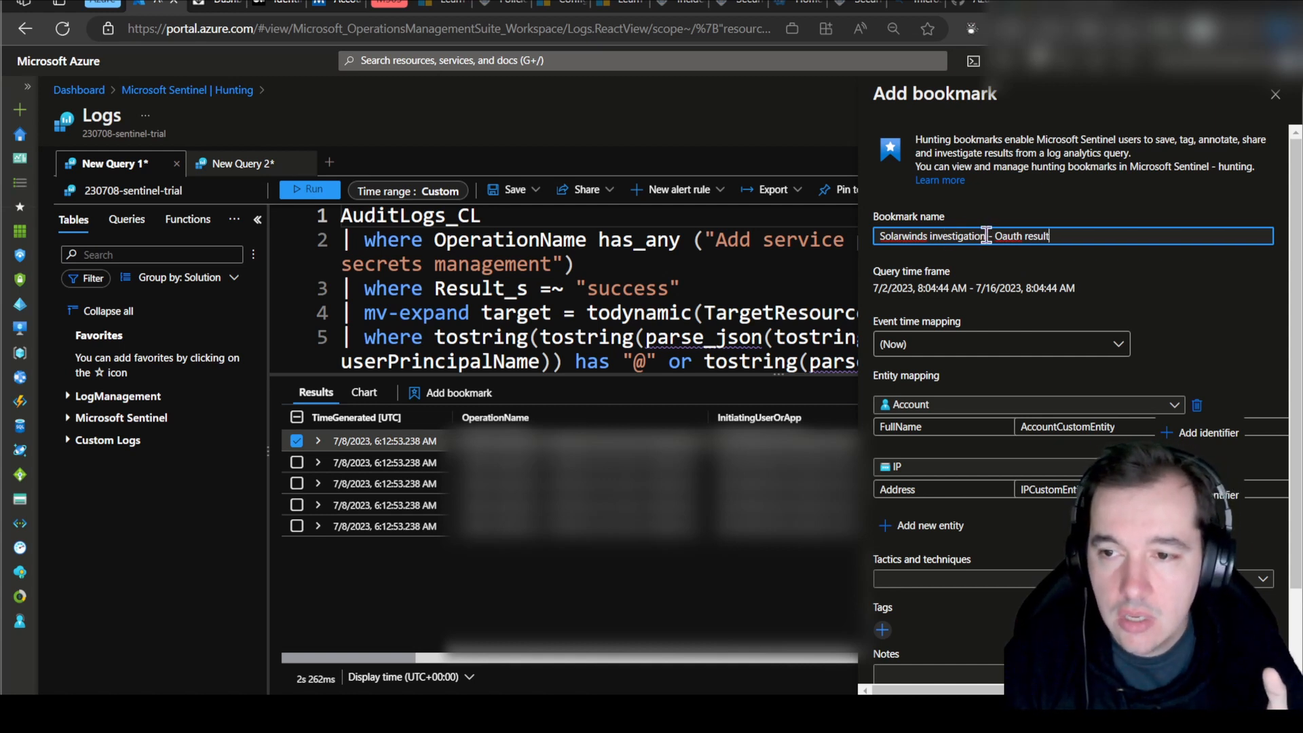
{"action": "left_click_drag", "start_coordinate": [991, 236], "coordinate": [1050, 274]}
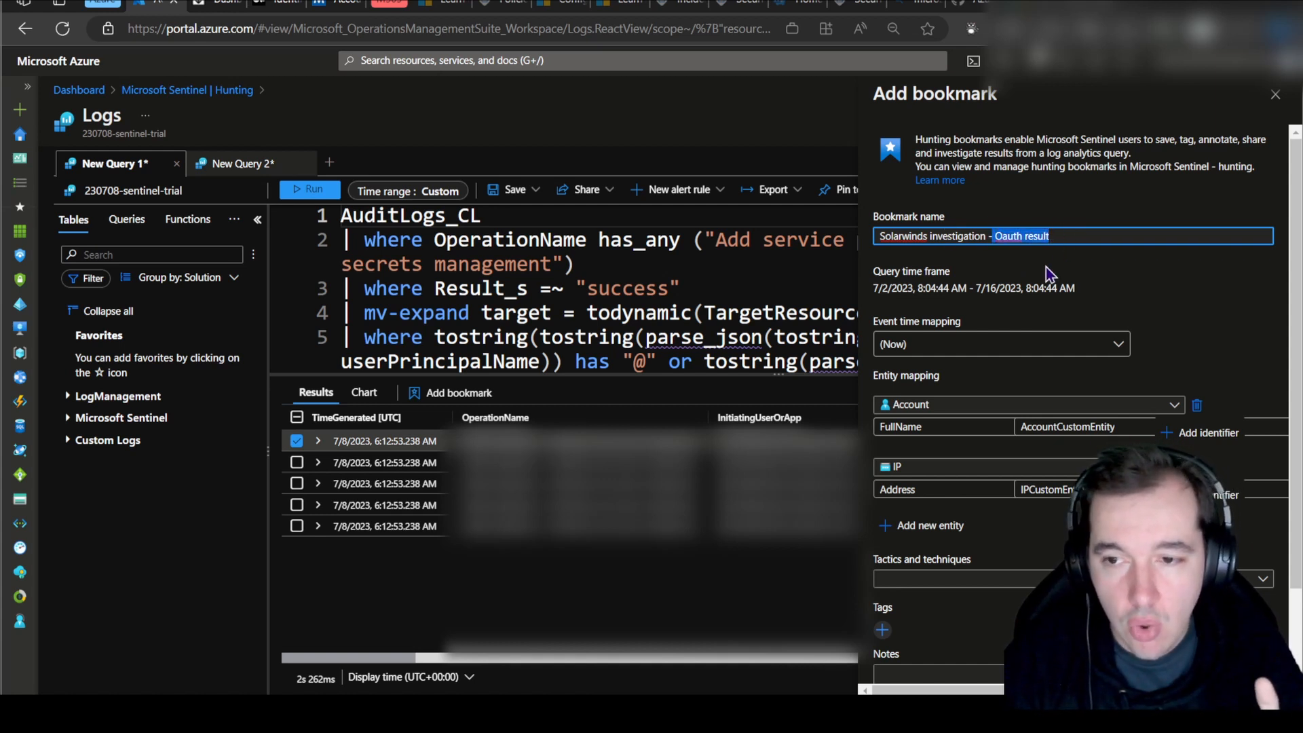
{"action": "left_click", "coordinate": [1057, 309]}
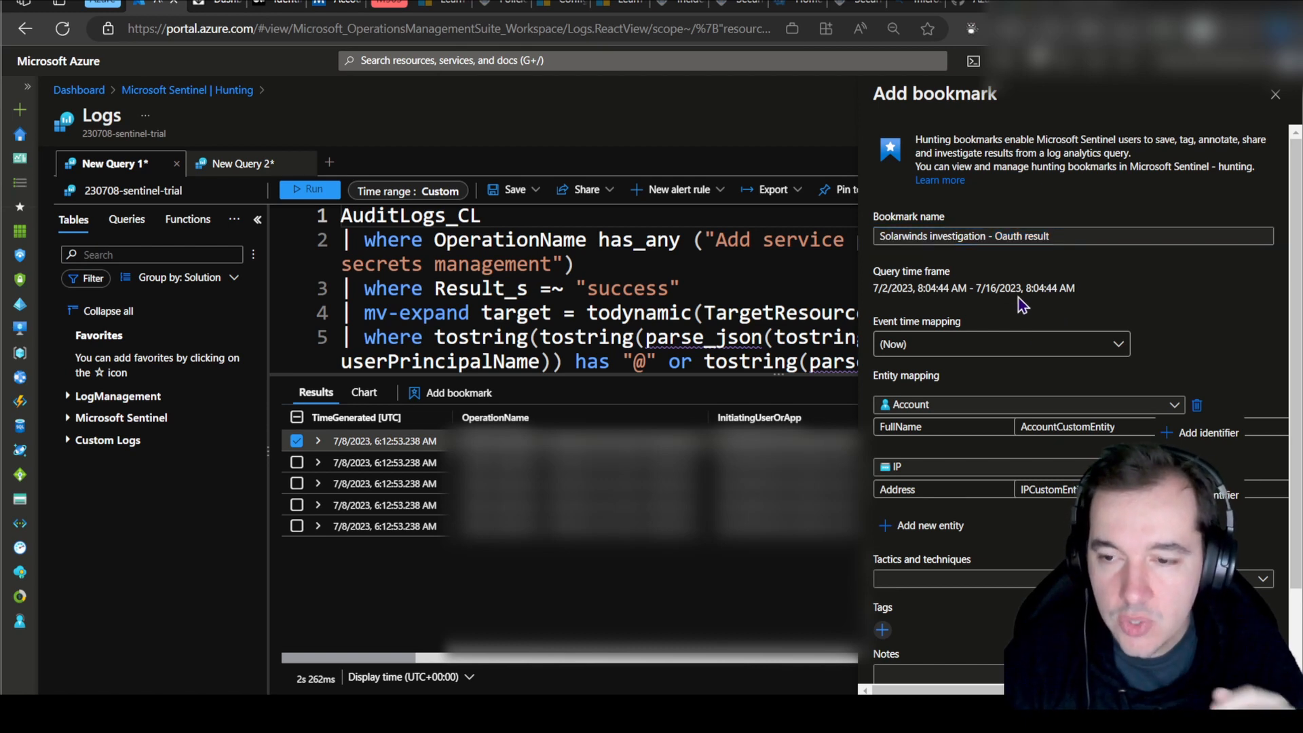
Examine the bookmark's Account and IP entity mappings and the columns available for the Account FullName identifier.
{"action": "scroll", "coordinate": [1139, 309], "scroll_direction": "down", "scroll_amount": 1}
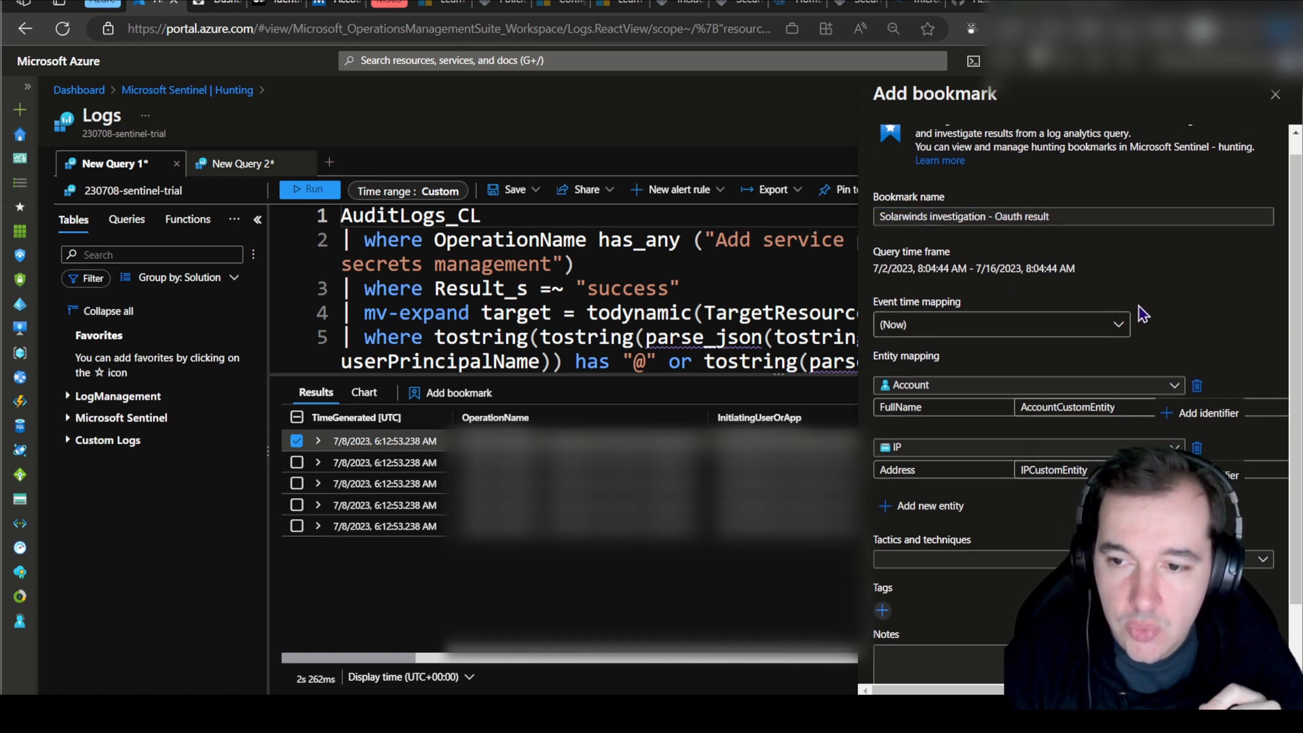
{"action": "scroll", "coordinate": [1139, 309], "scroll_direction": "down", "scroll_amount": 2}
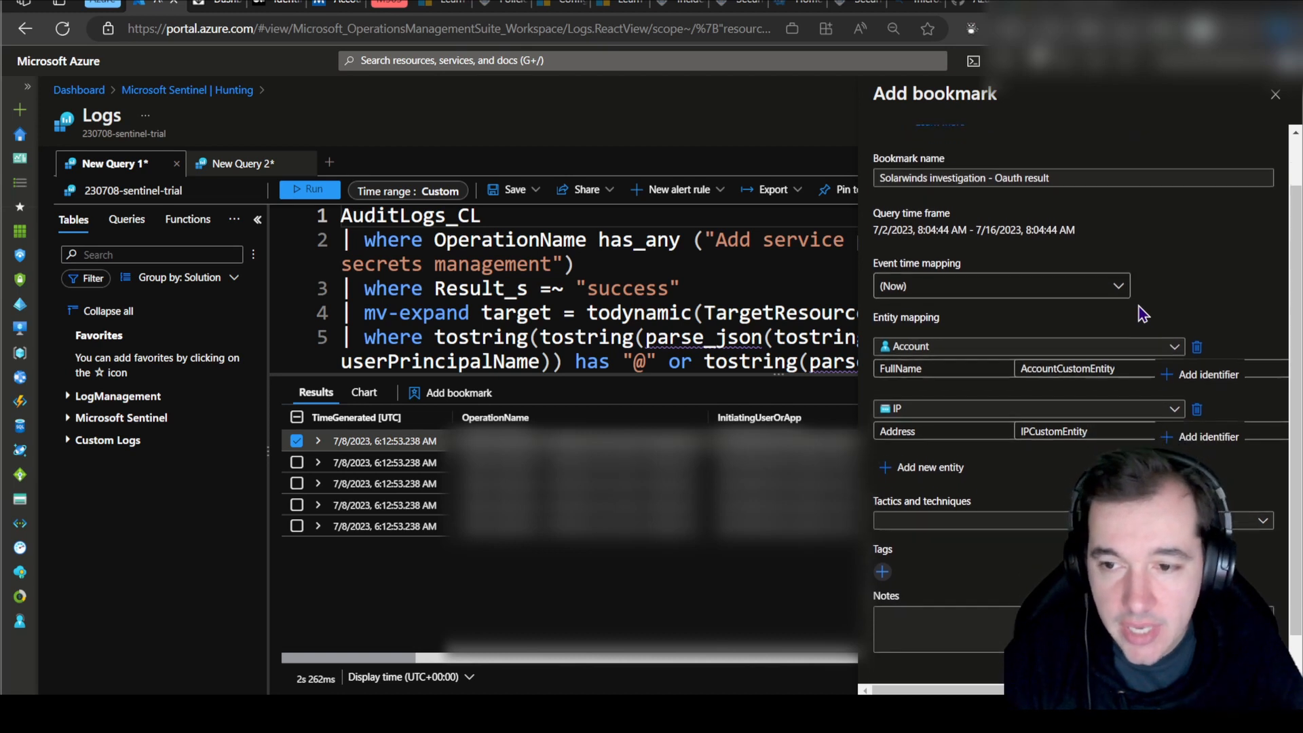
{"action": "scroll", "coordinate": [1139, 307], "scroll_direction": "down", "scroll_amount": 1}
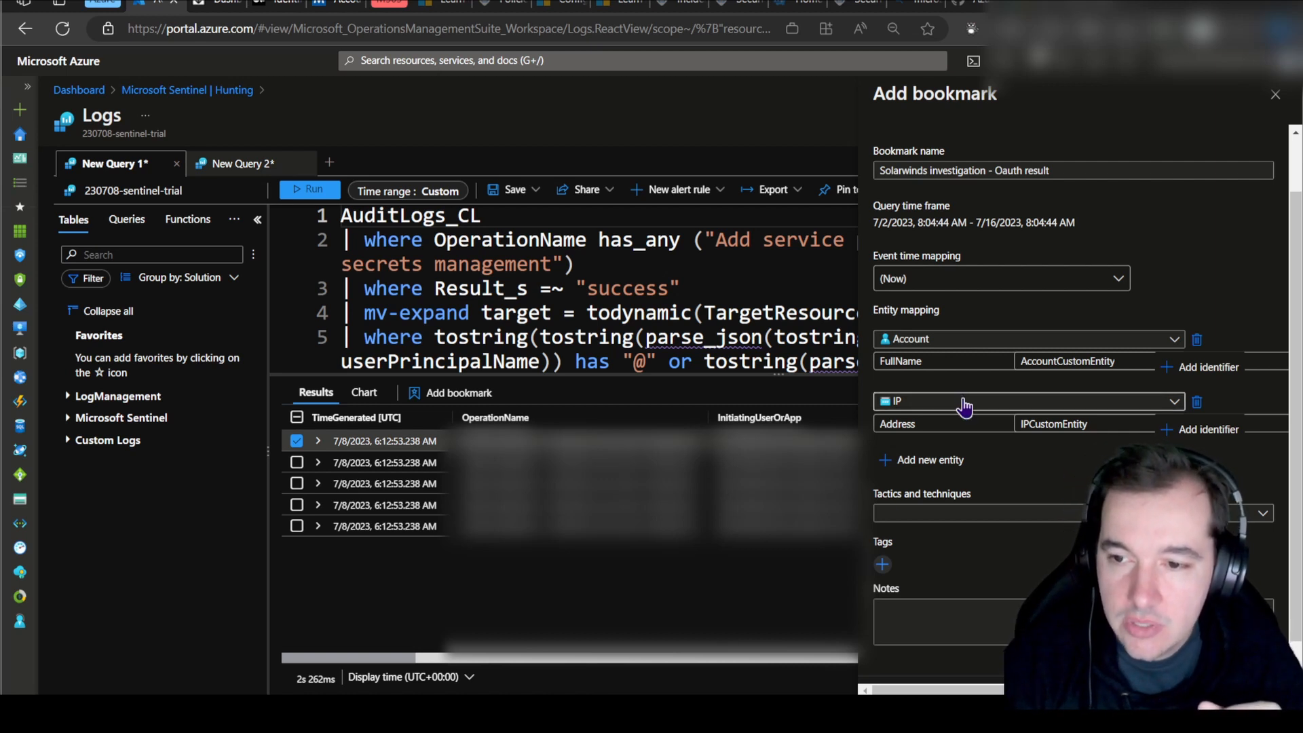
{"action": "left_click", "coordinate": [961, 353]}
{"action": "left_click", "coordinate": [964, 318]}
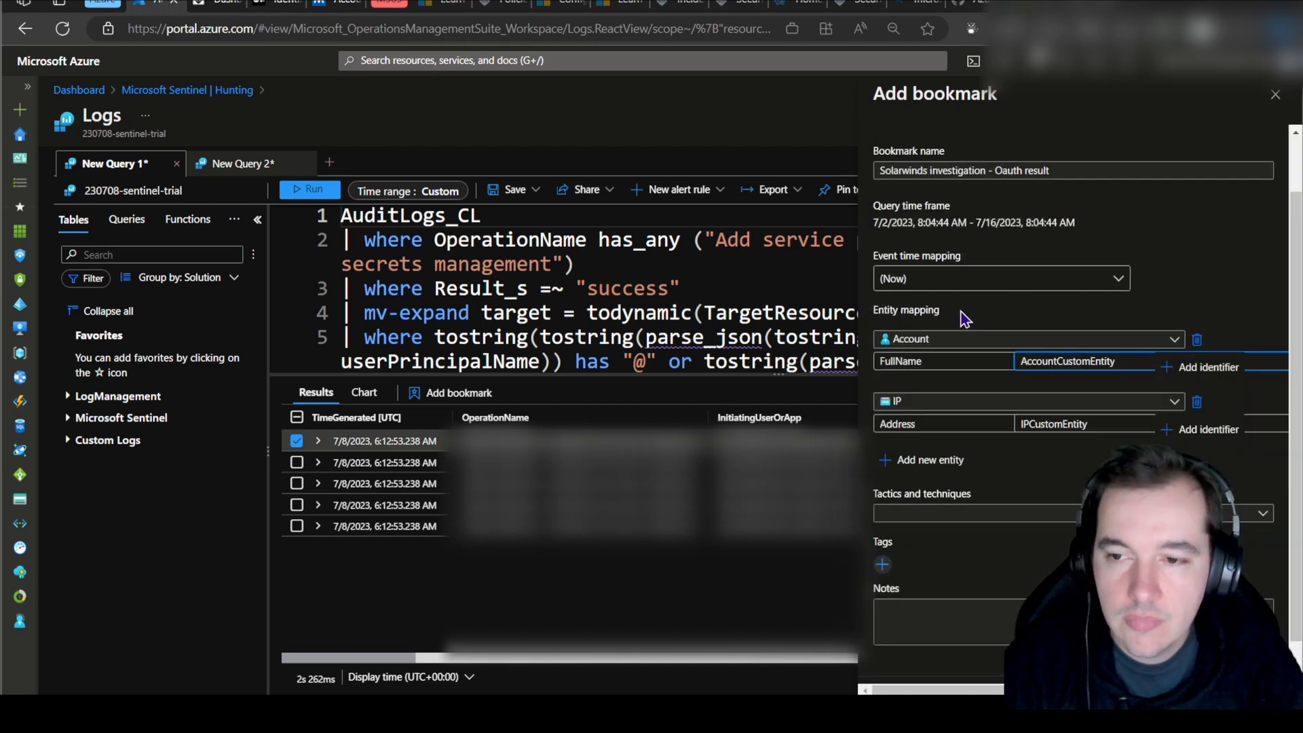
{"action": "left_click", "coordinate": [1080, 372]}
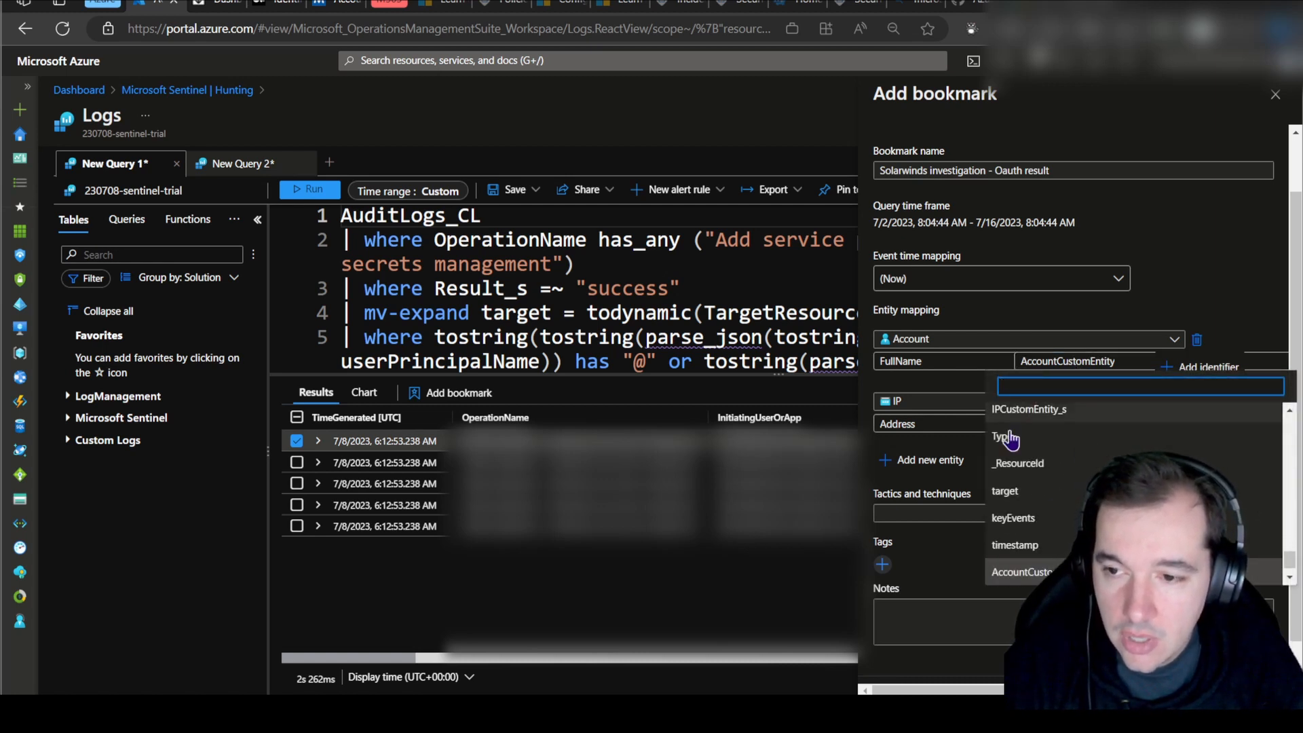
{"action": "scroll", "coordinate": [1011, 448], "scroll_direction": "down", "scroll_amount": 2}
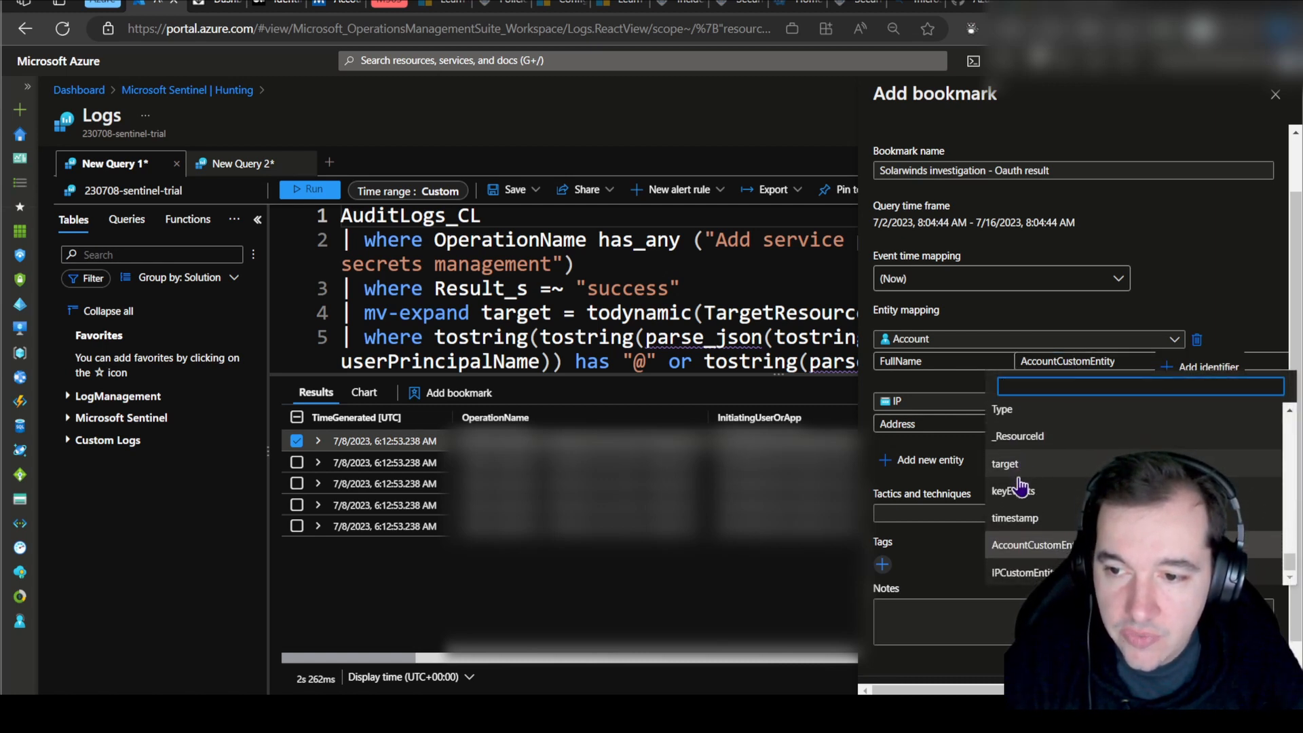
{"action": "scroll", "coordinate": [1026, 526], "scroll_direction": "up", "scroll_amount": 1}
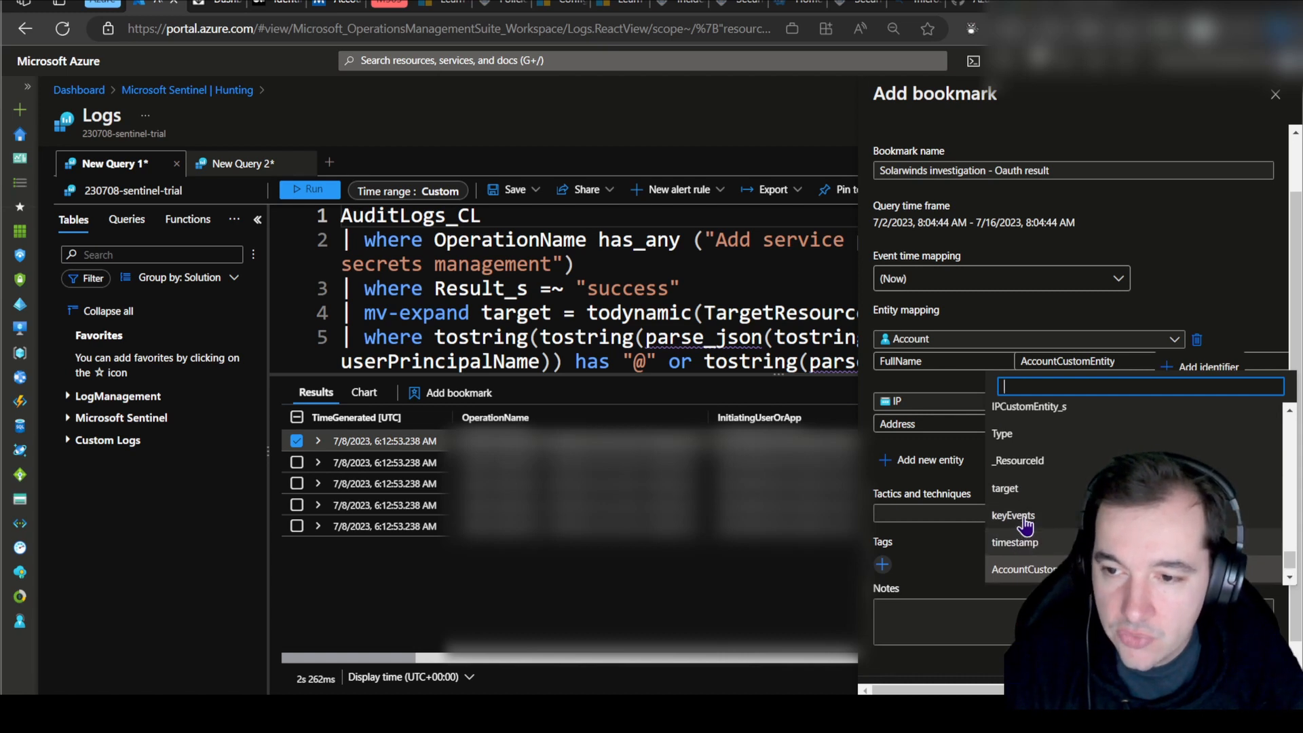
{"action": "scroll", "coordinate": [1026, 526], "scroll_direction": "up", "scroll_amount": 4}
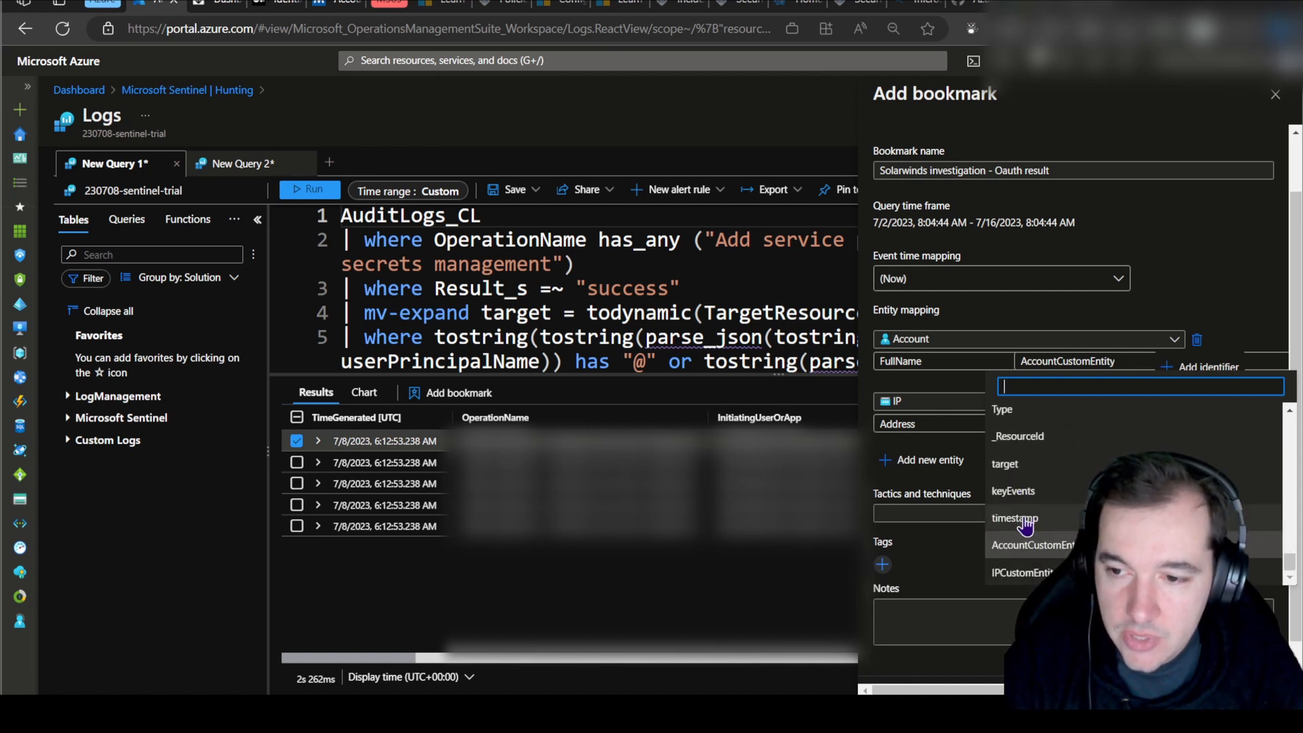
{"action": "scroll", "coordinate": [1032, 495], "scroll_direction": "up", "scroll_amount": 10}
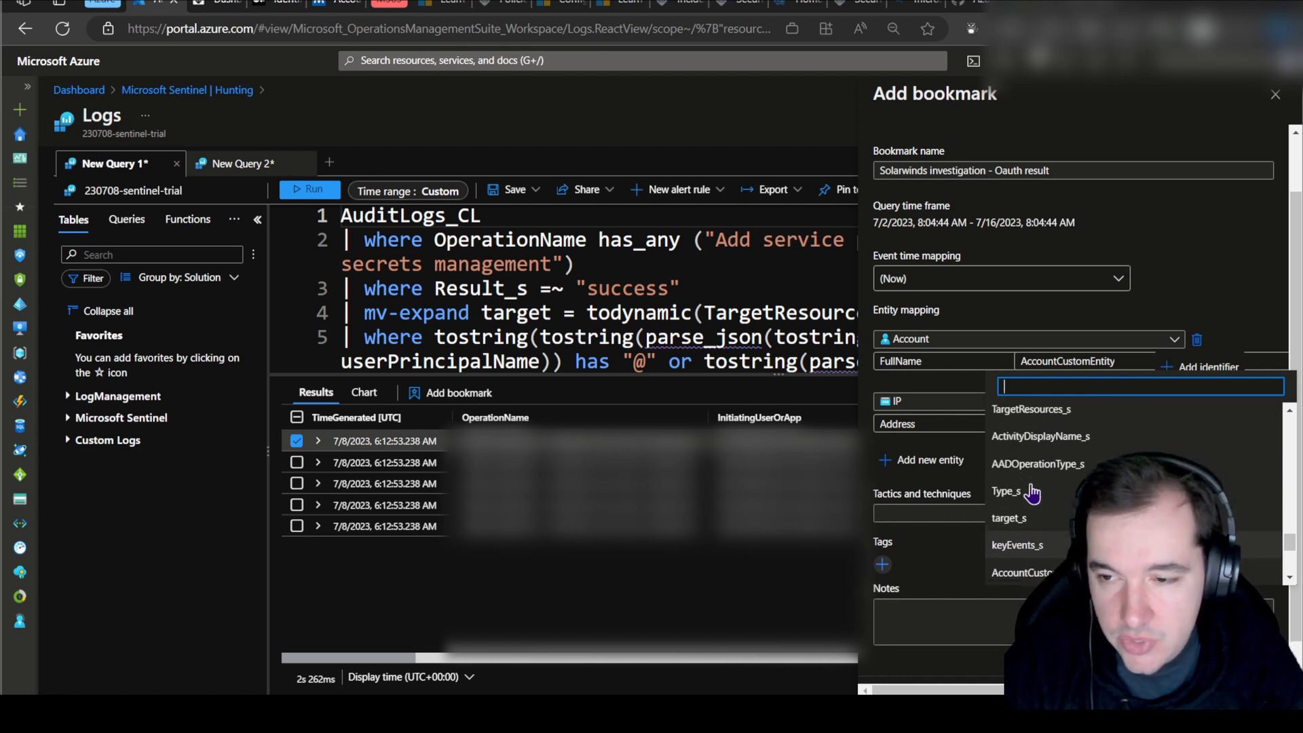
{"action": "scroll", "coordinate": [1031, 494], "scroll_direction": "up", "scroll_amount": 6}
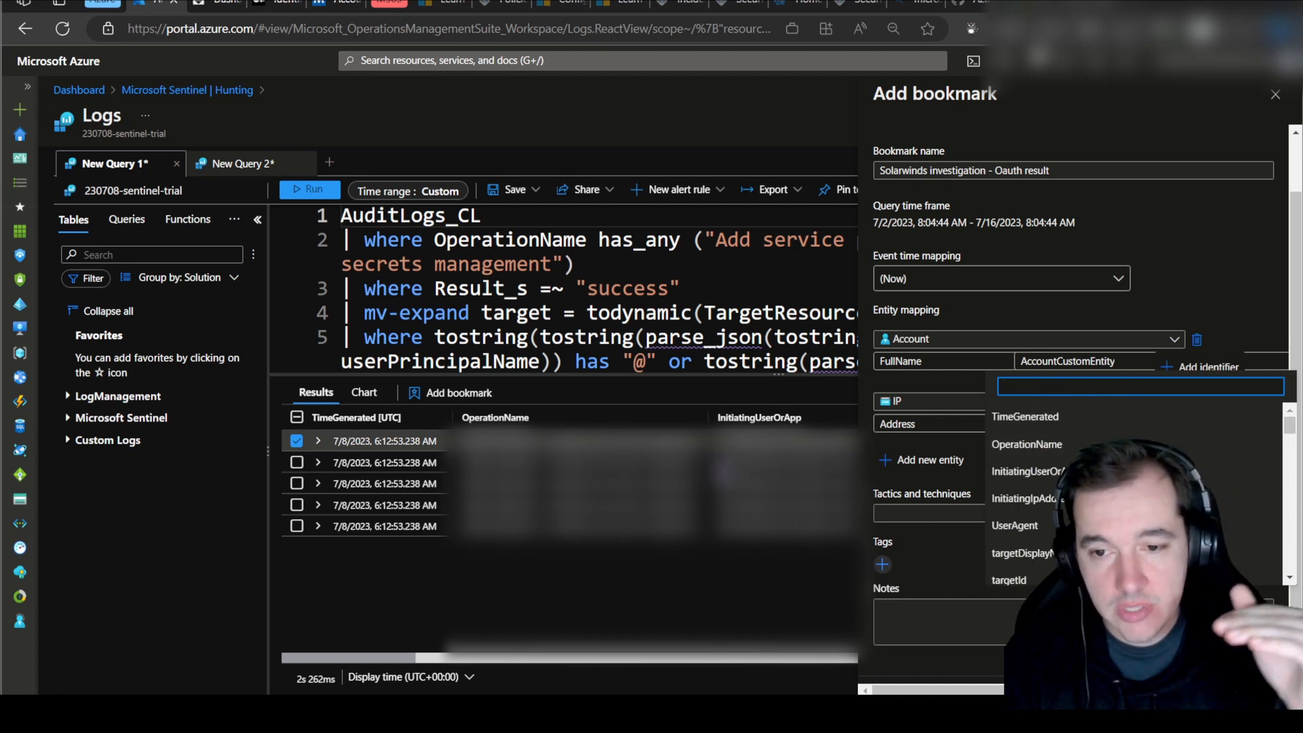
Map the bookmark's Account FullName identifier to the InitiatingUserOrApp column, checking it against the expanded result's fields.
{"action": "left_click", "coordinate": [318, 441]}
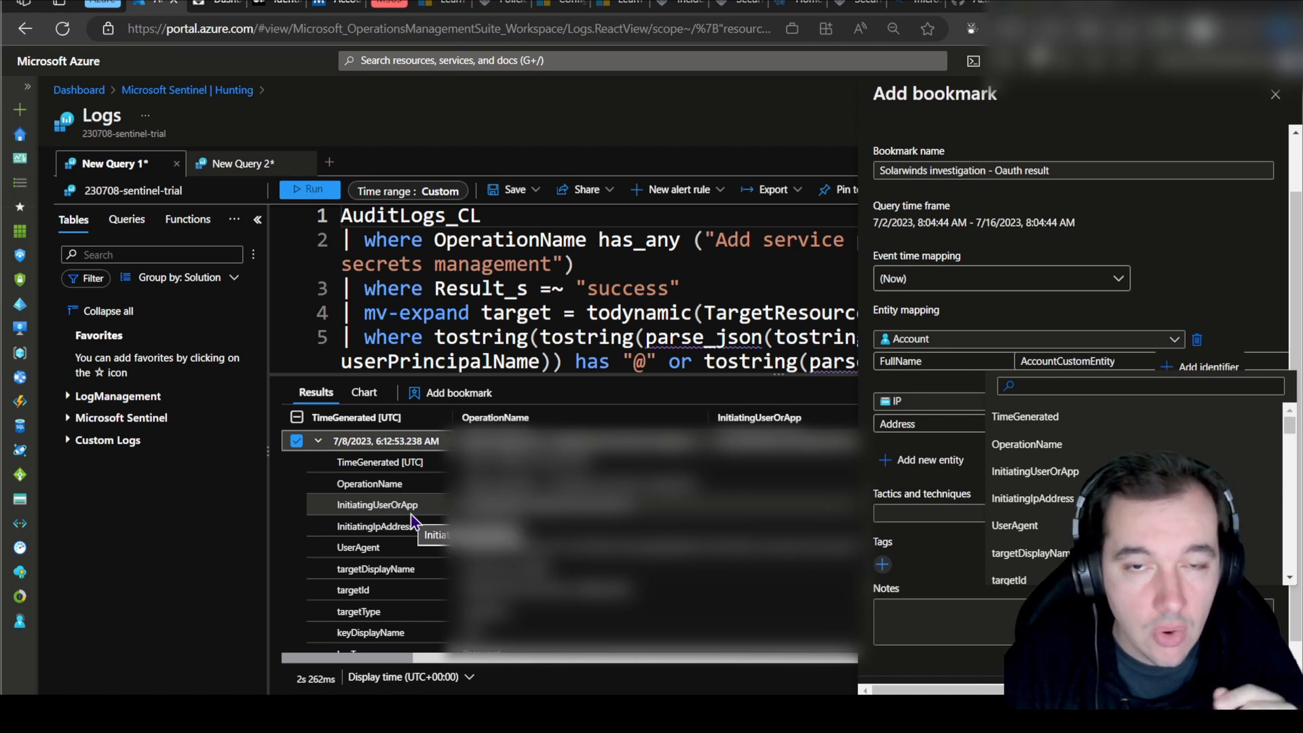
{"action": "left_click", "coordinate": [1048, 388]}
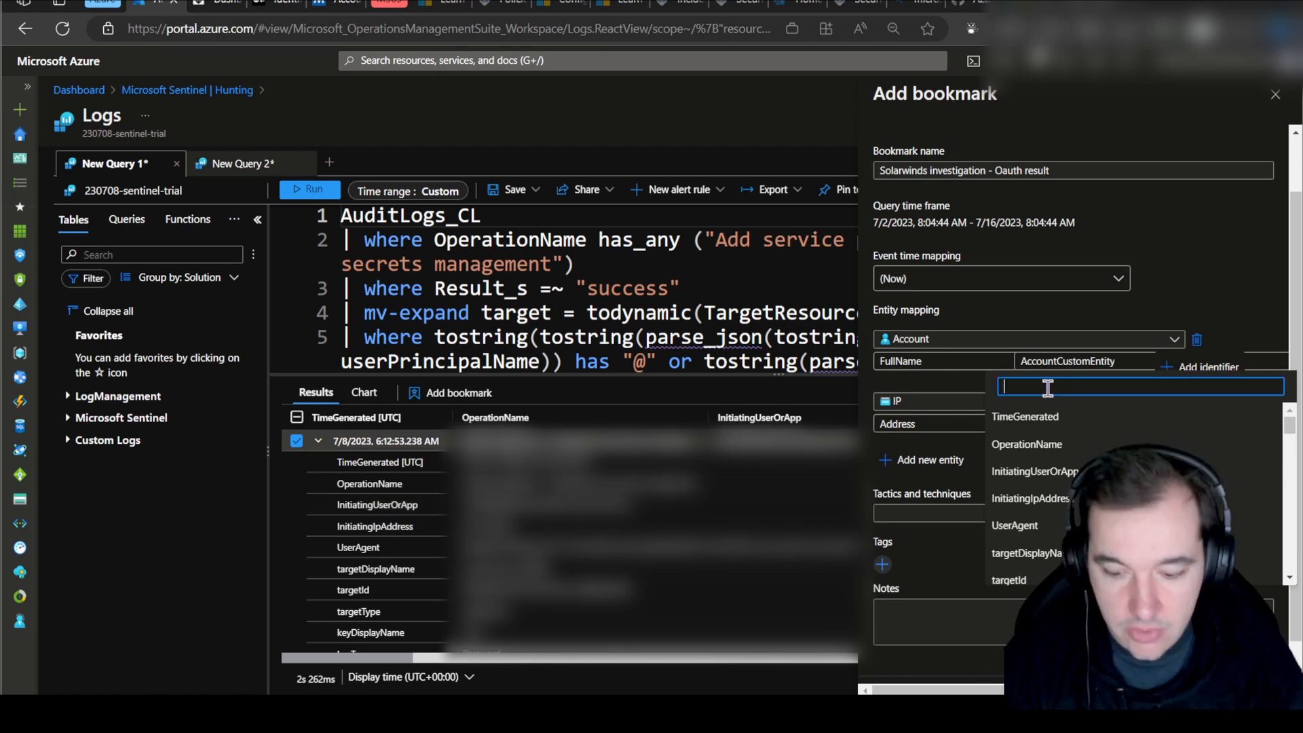
{"action": "type", "text": "iti"}
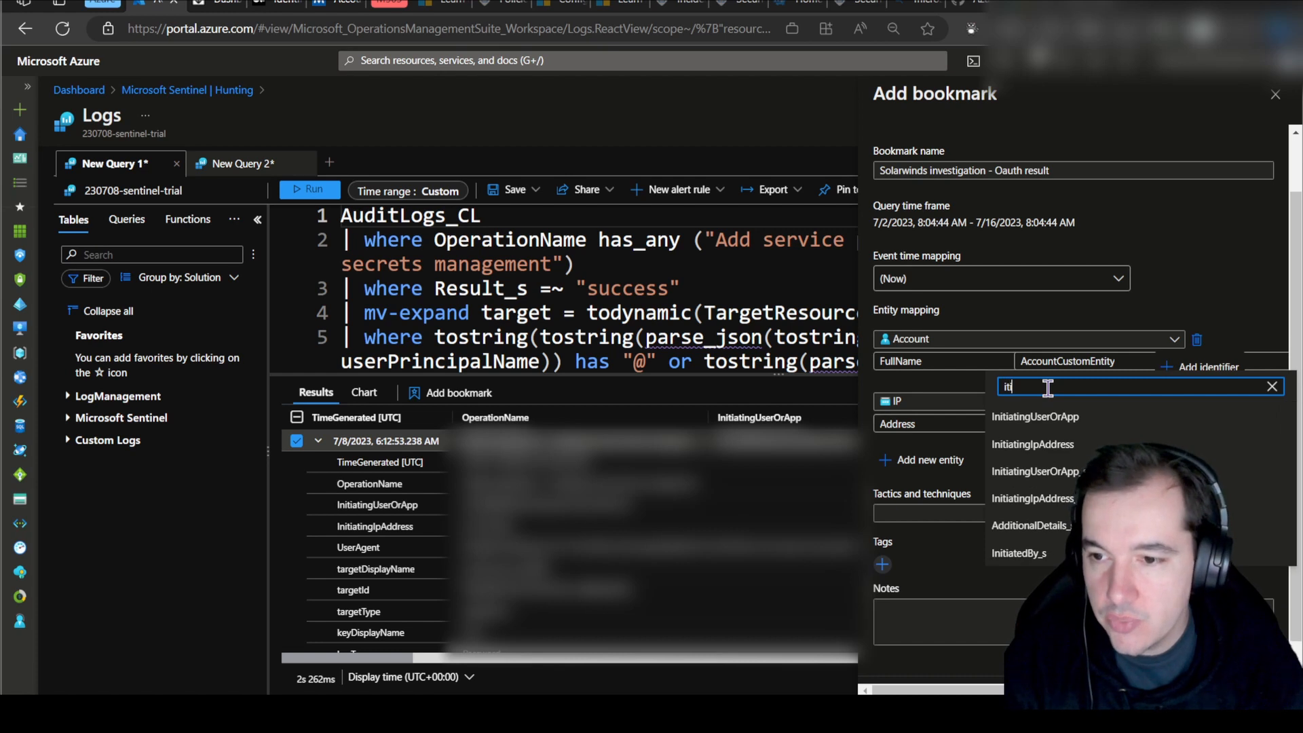
{"action": "type", "text": "ni"}
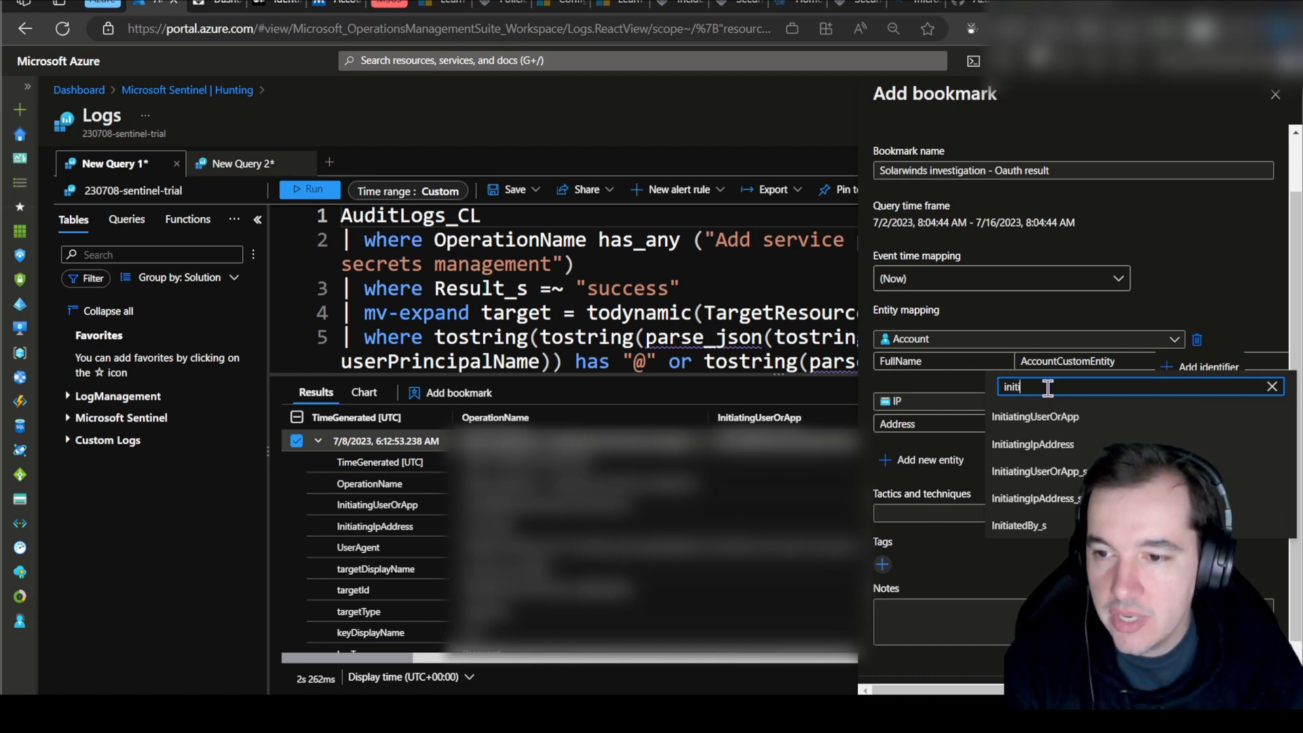
{"action": "left_click", "coordinate": [1044, 424]}
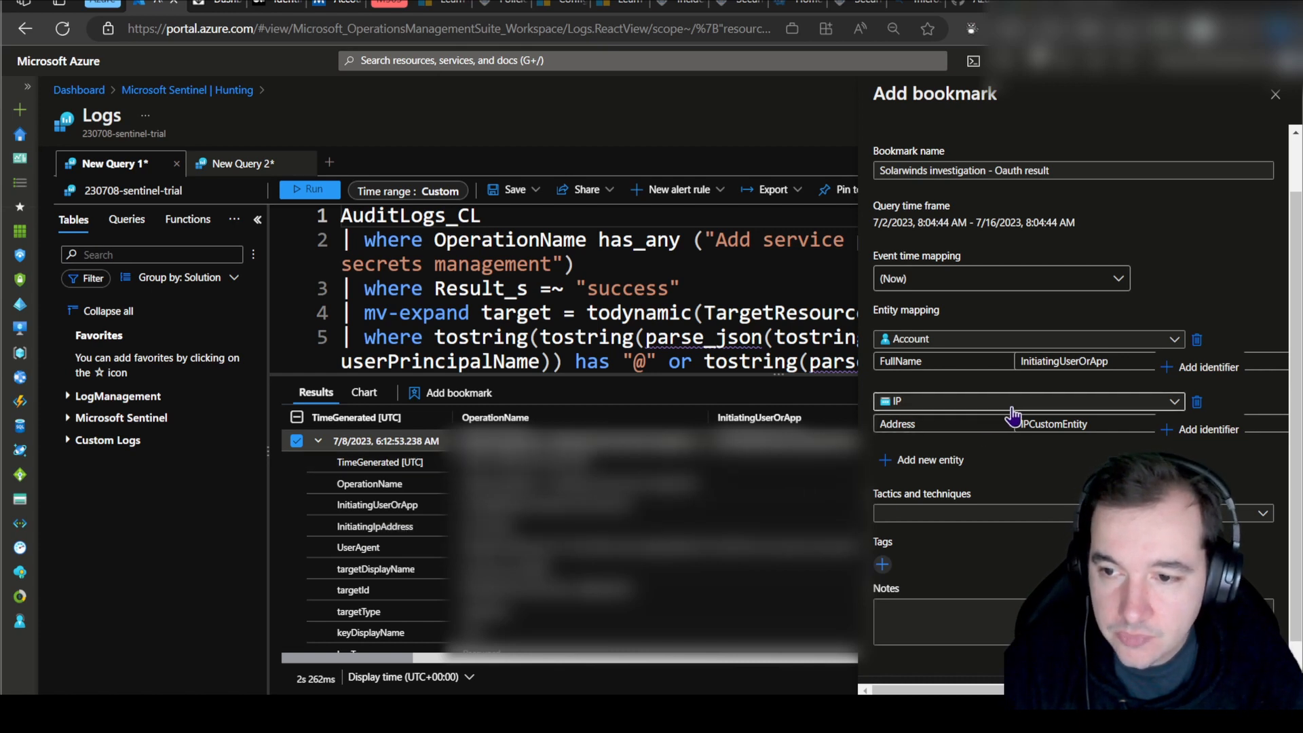
Map the bookmark's IP Address identifier to the InitiatingIpAddress column.
{"action": "left_click", "coordinate": [1049, 424]}
{"action": "type", "text": "initi"}
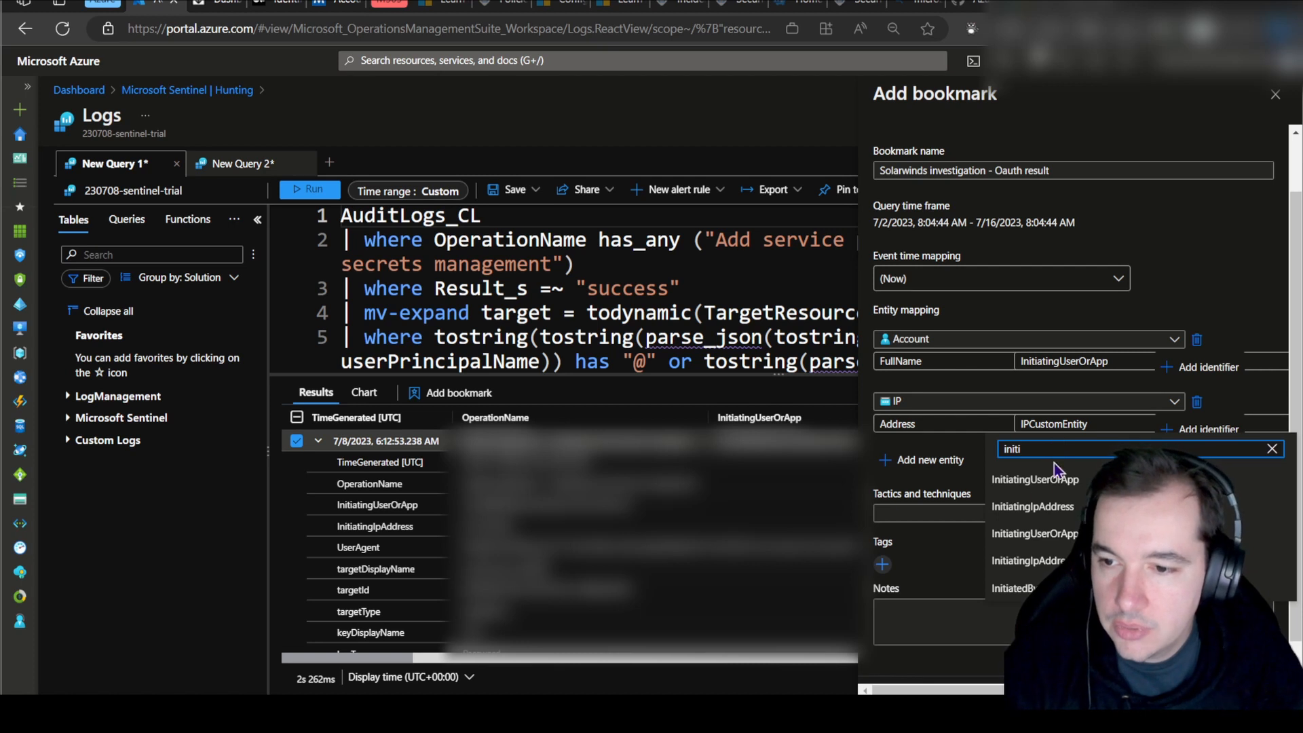
{"action": "left_click", "coordinate": [1033, 506]}
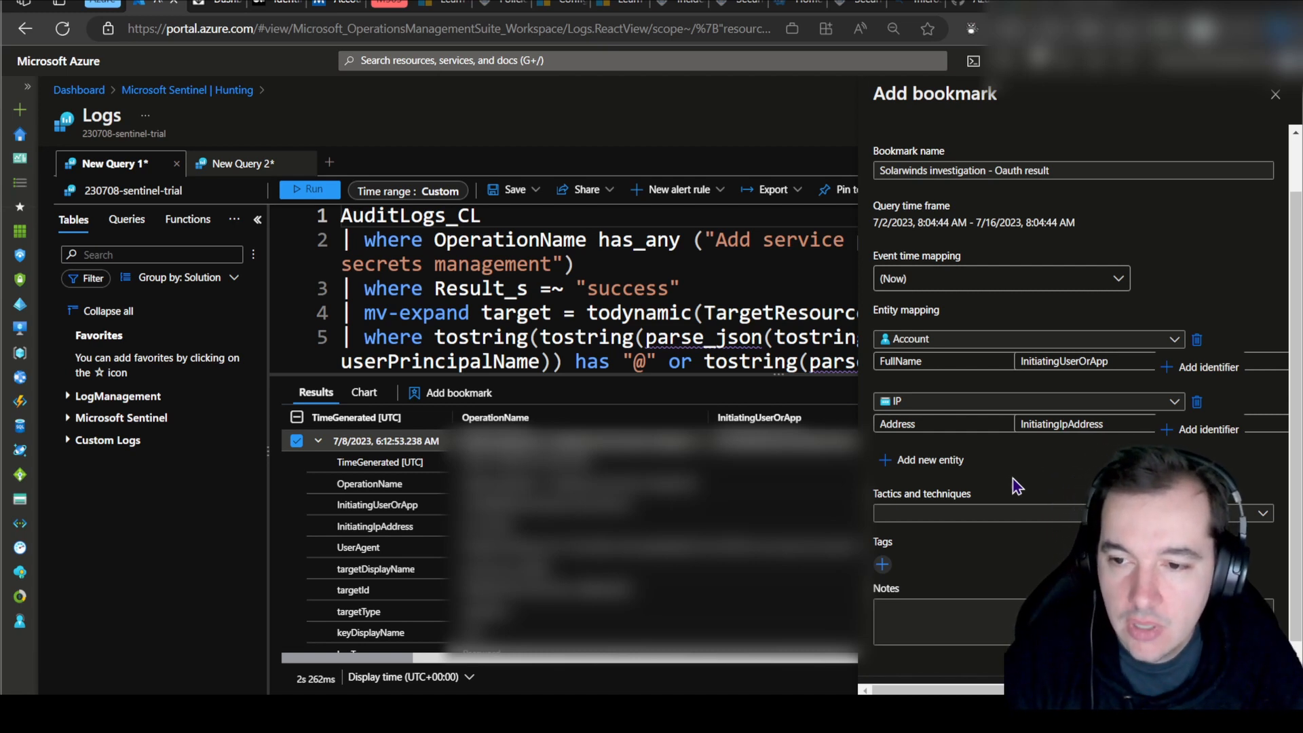
Assign the Persistence tactic and the T1098 - Account Manipulation technique to the bookmark.
{"action": "left_click", "coordinate": [940, 520]}
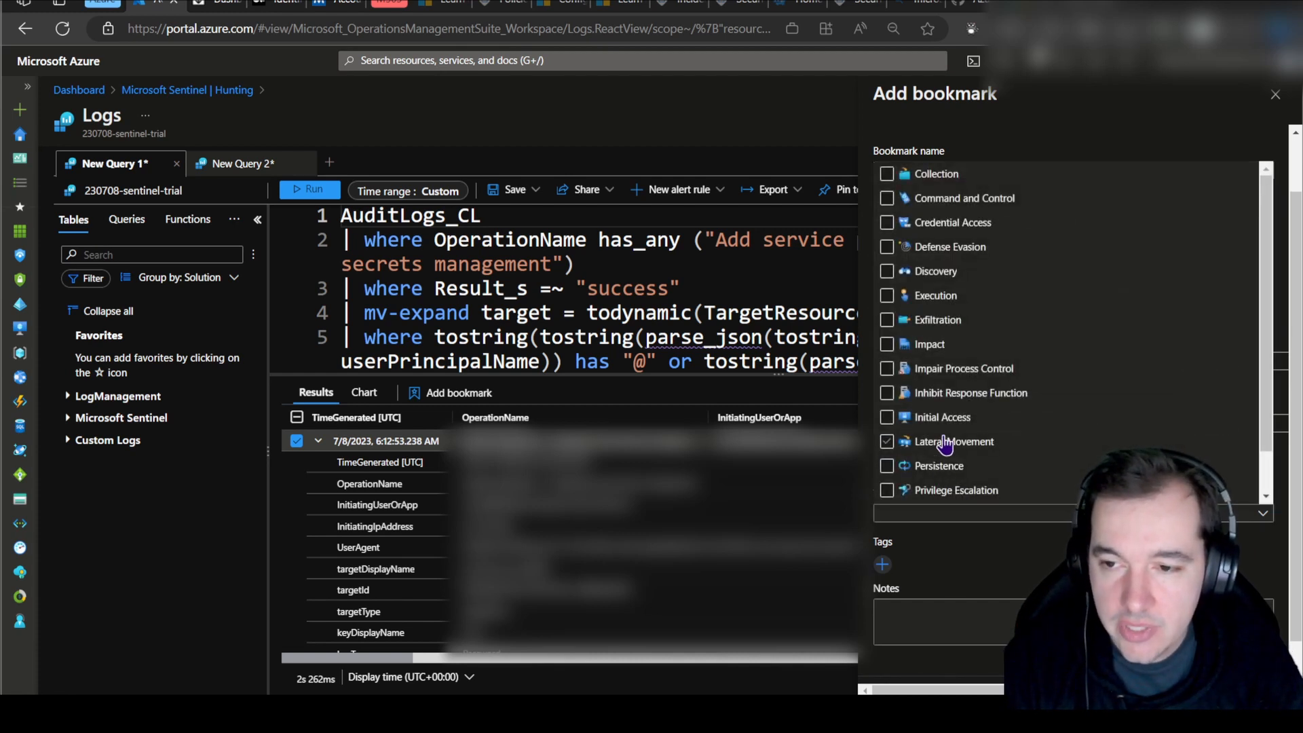
{"action": "left_click", "coordinate": [930, 275]}
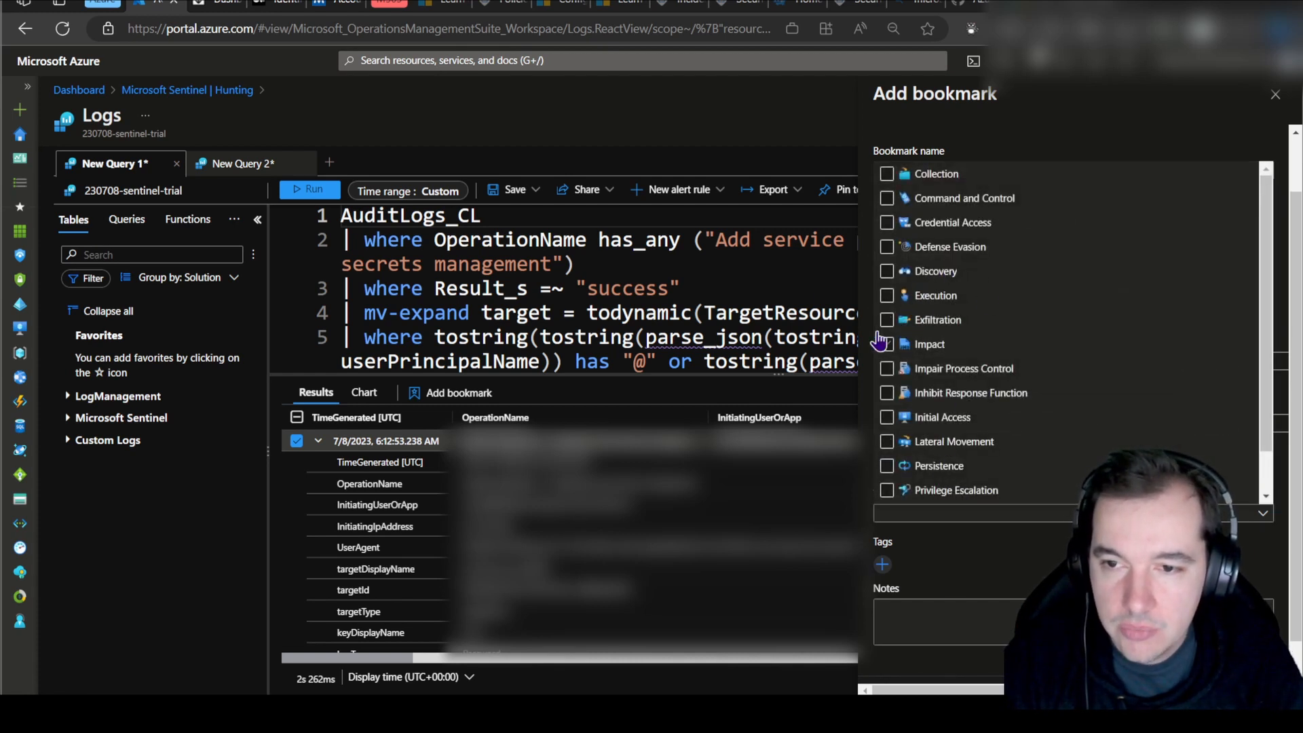
{"action": "left_click", "coordinate": [904, 283]}
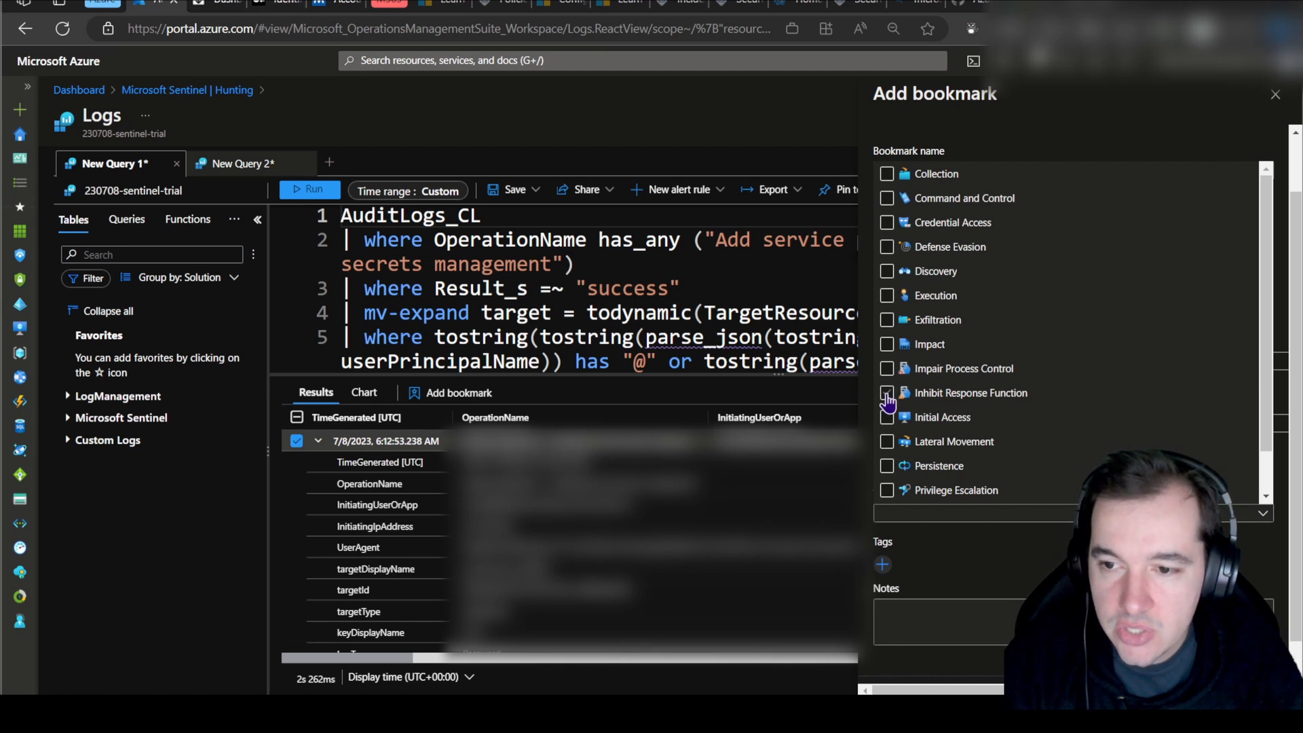
{"action": "scroll", "coordinate": [885, 380], "scroll_direction": "down", "scroll_amount": 1}
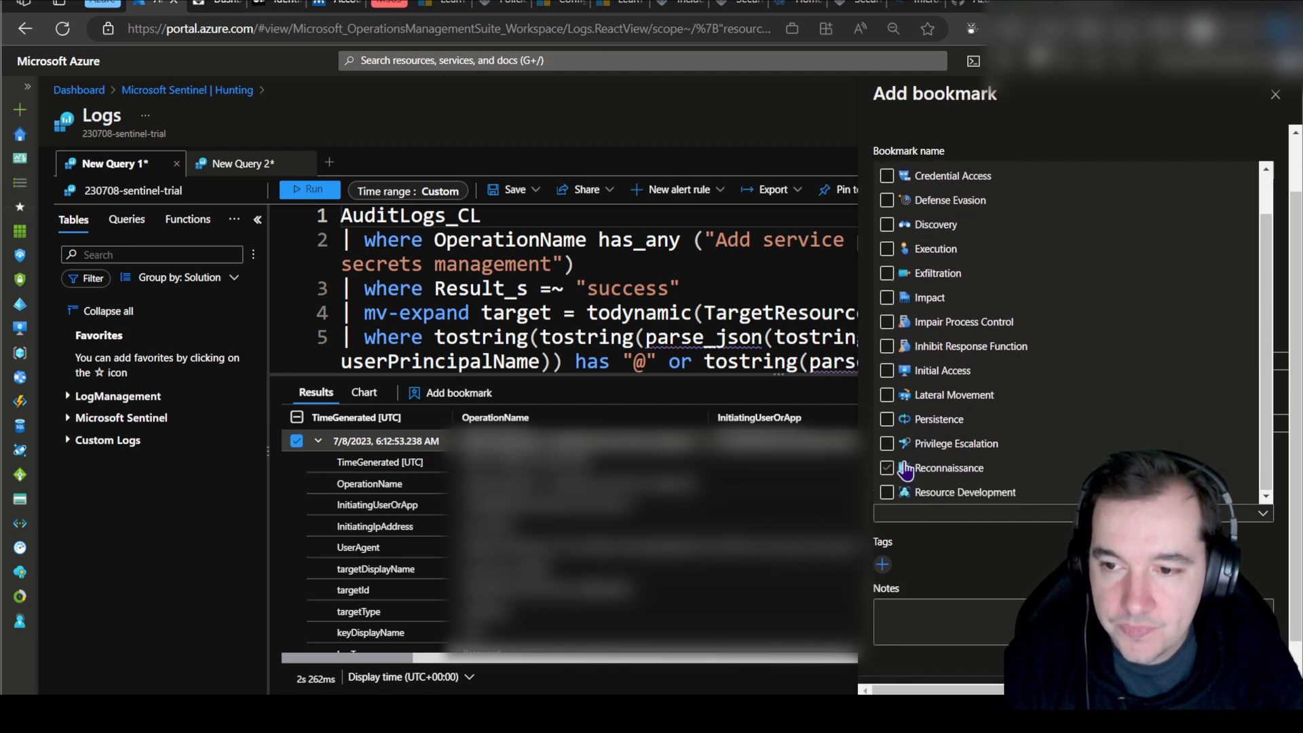
{"action": "left_click", "coordinate": [888, 433]}
{"action": "scroll", "coordinate": [903, 428], "scroll_direction": "down", "scroll_amount": 10}
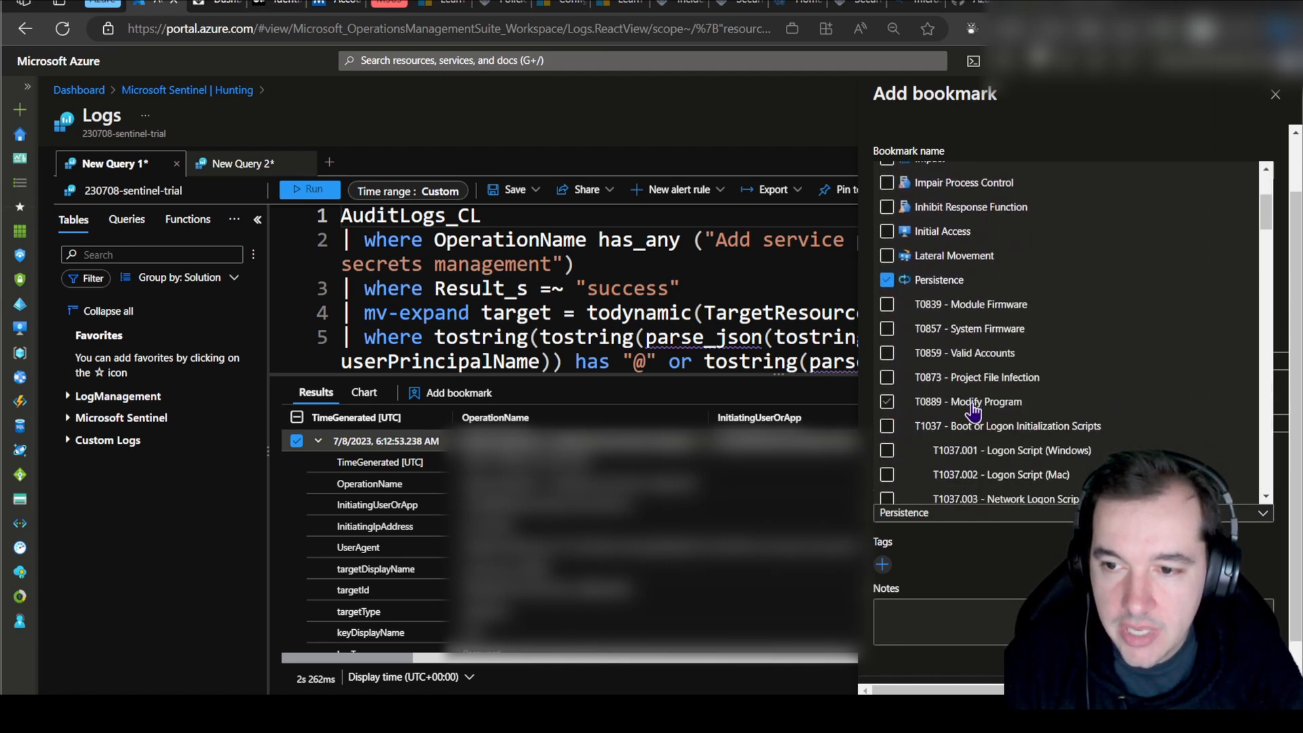
{"action": "scroll", "coordinate": [889, 401], "scroll_direction": "down", "scroll_amount": 4}
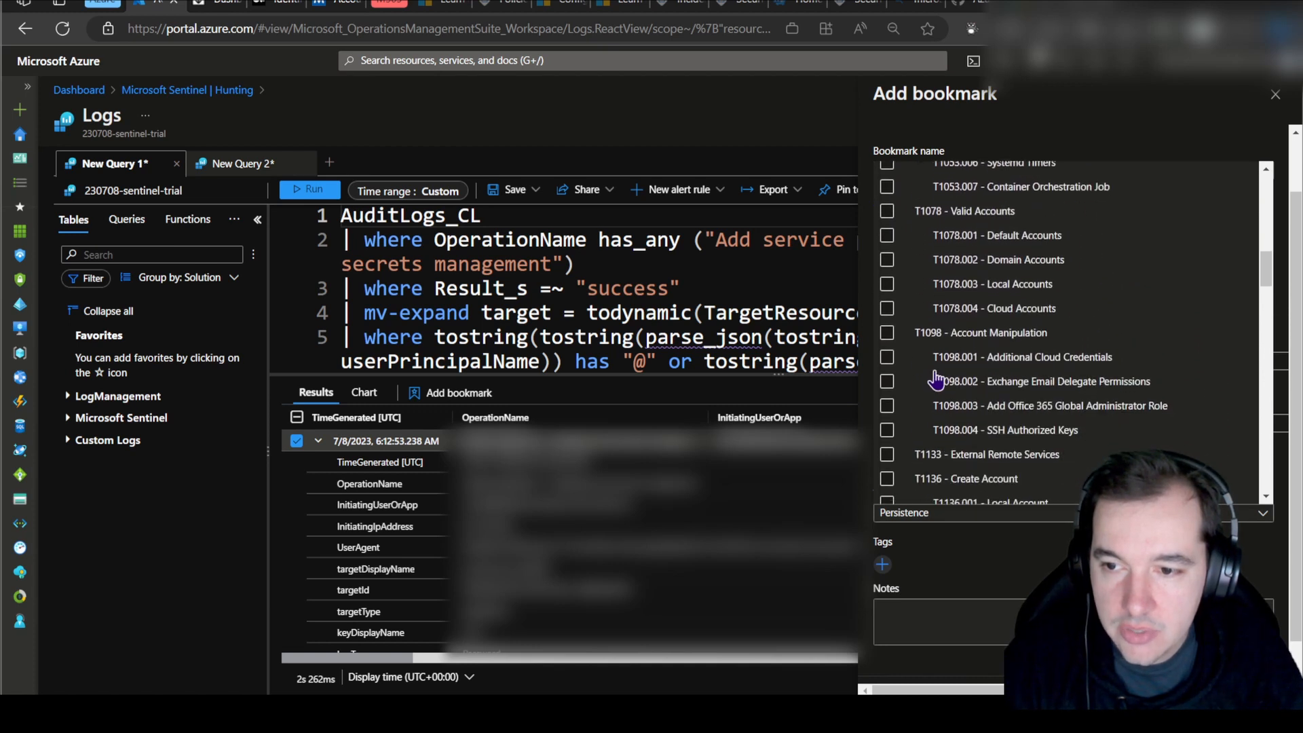
{"action": "left_click", "coordinate": [890, 331]}
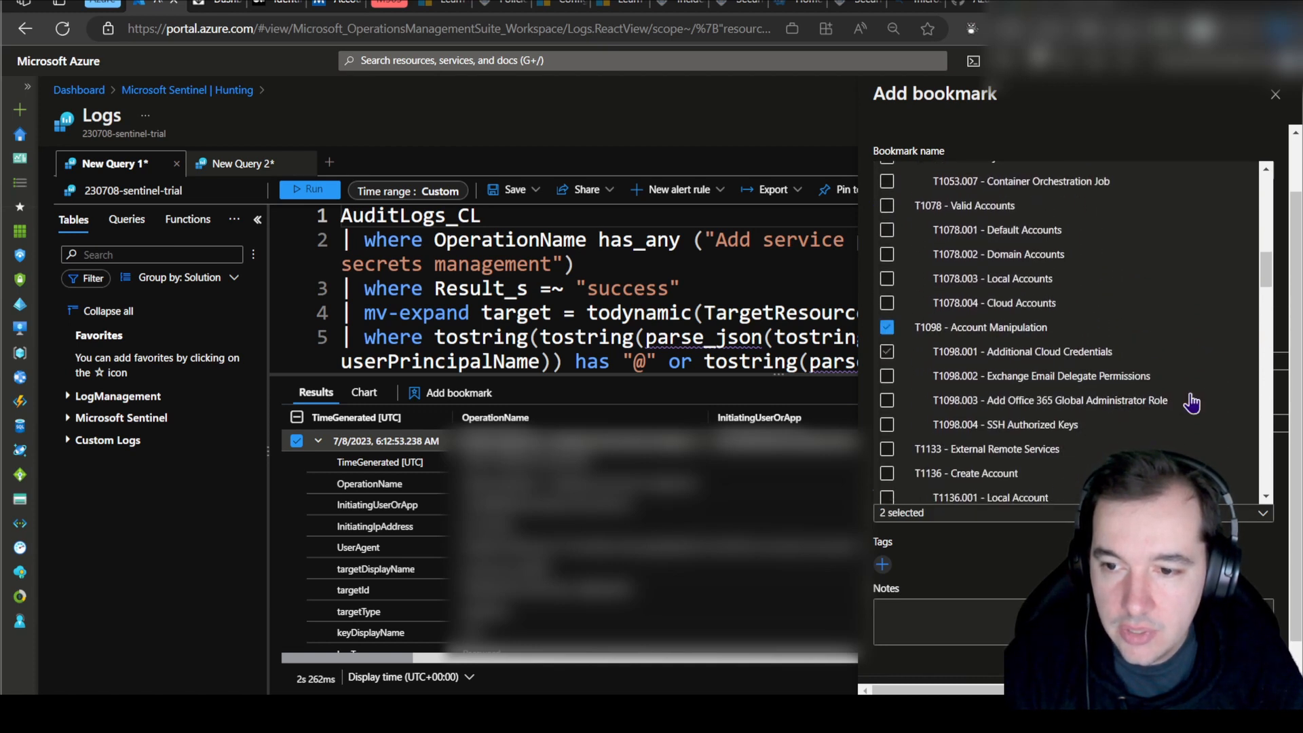
{"action": "left_click", "coordinate": [984, 516]}
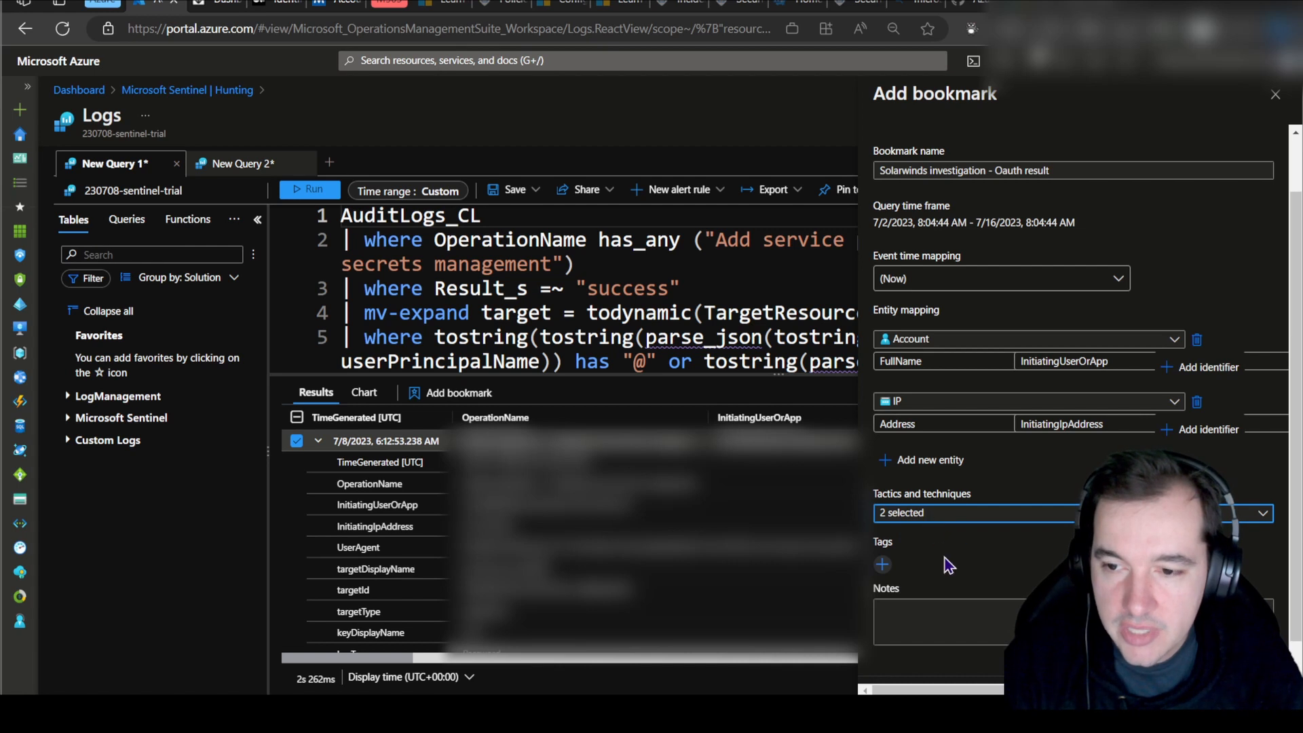
Add the tag Solarwinds to the bookmark and create it.
{"action": "left_click", "coordinate": [883, 569]}
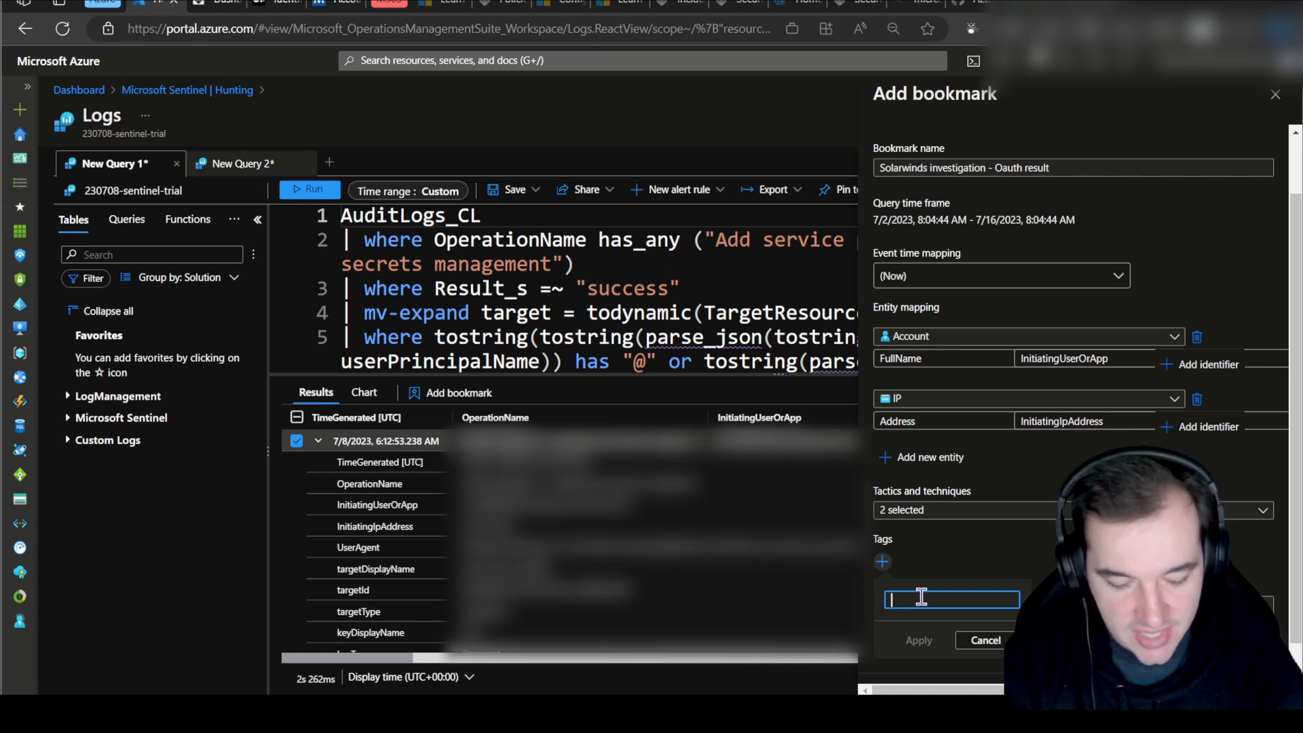
{"action": "type", "text": "Solarwinds"}
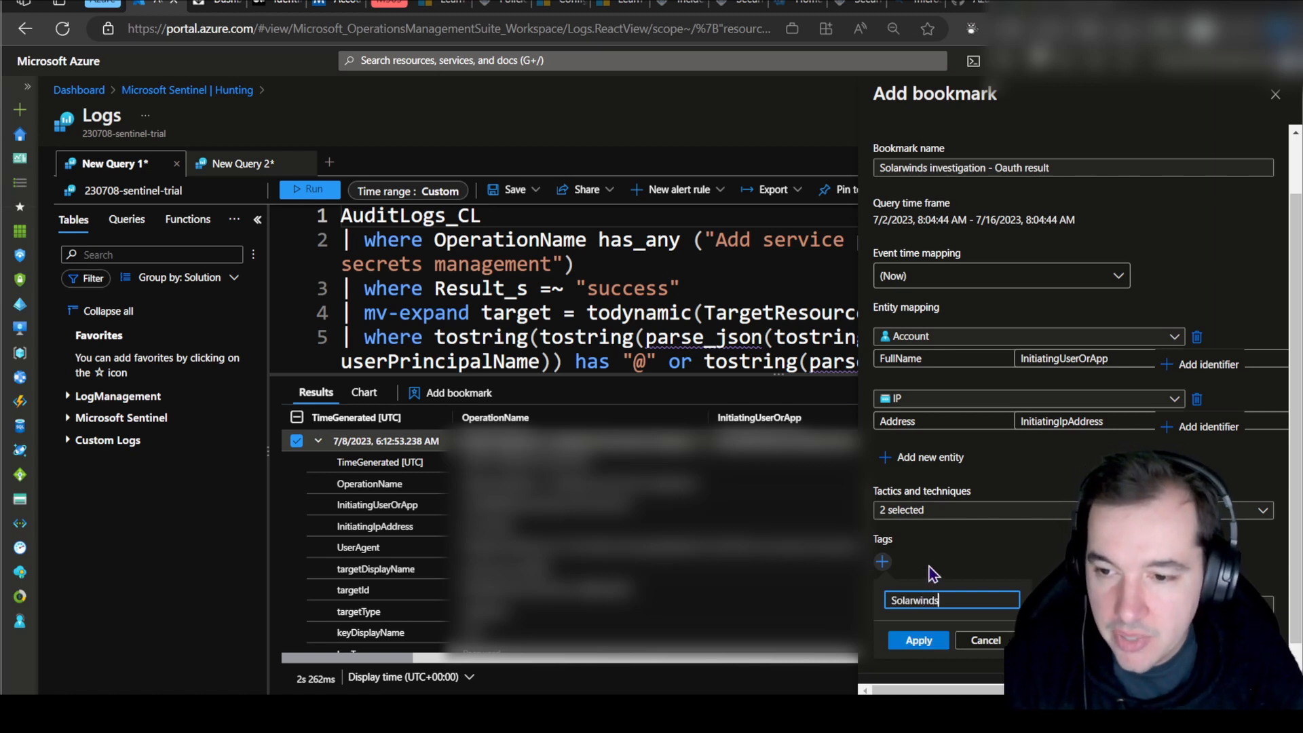
{"action": "left_click", "coordinate": [916, 642]}
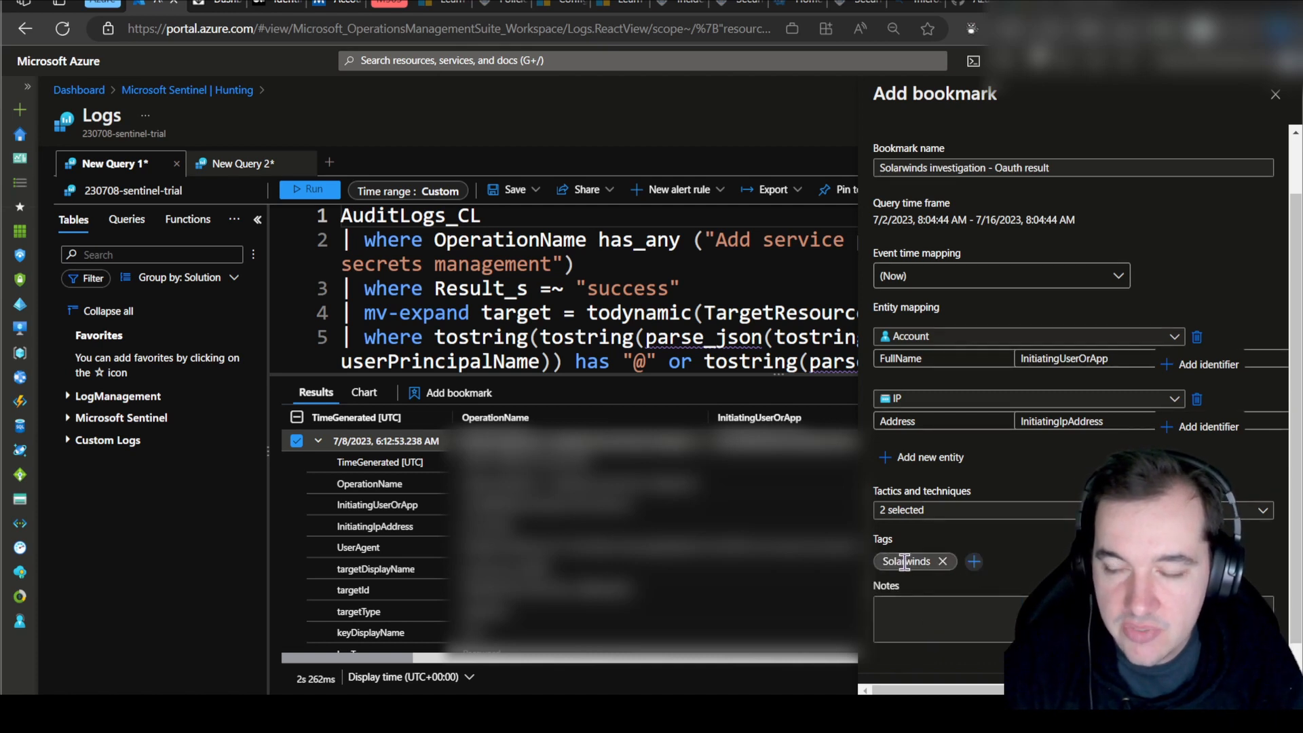
{"action": "scroll", "coordinate": [1032, 564], "scroll_direction": "down", "scroll_amount": 1}
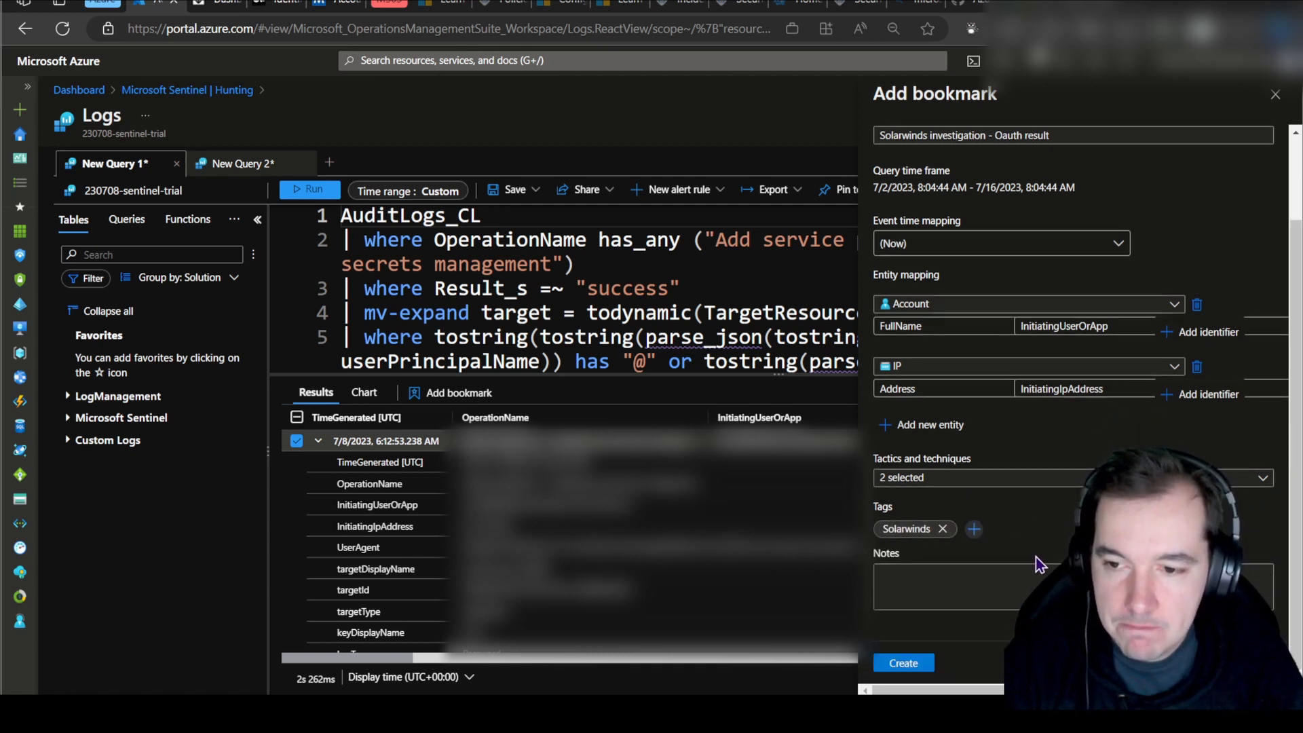
{"action": "left_click", "coordinate": [906, 673]}
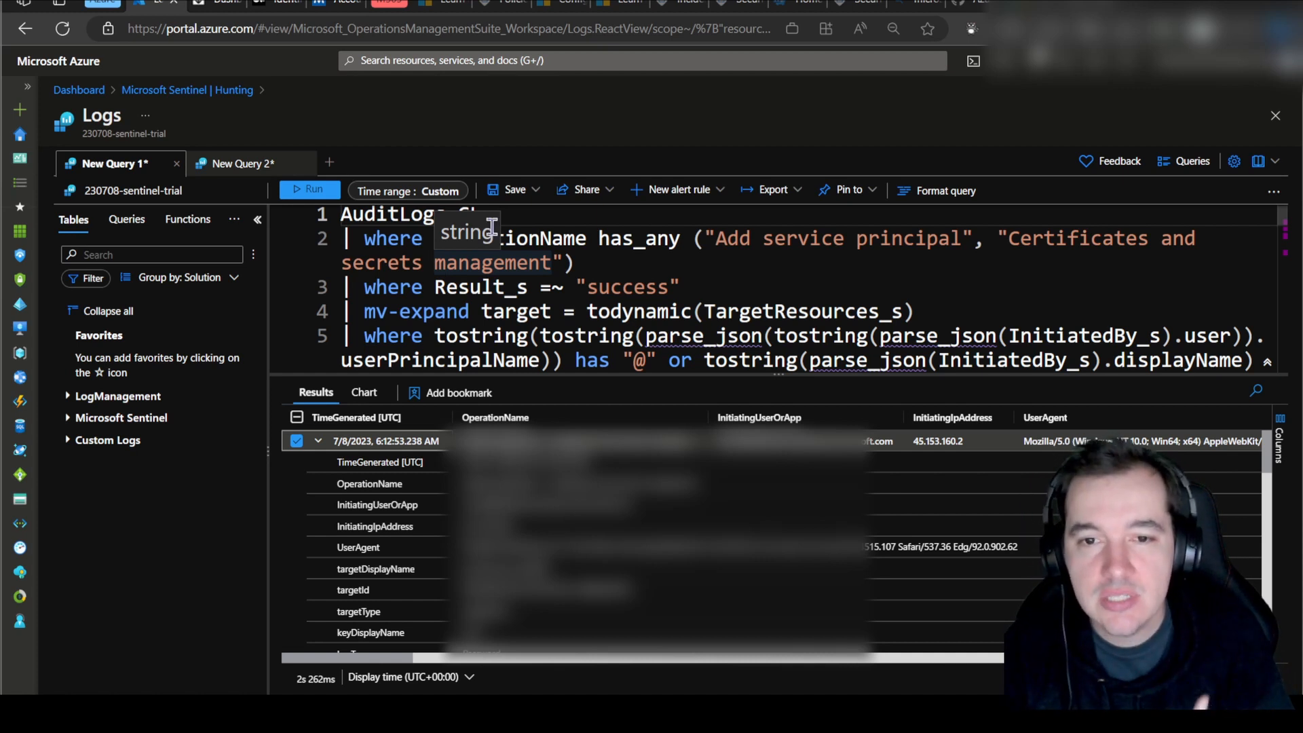
Close the Logs page, discarding unsaved query edits, and open the list of hunting bookmarks.
{"action": "left_click", "coordinate": [1275, 117]}
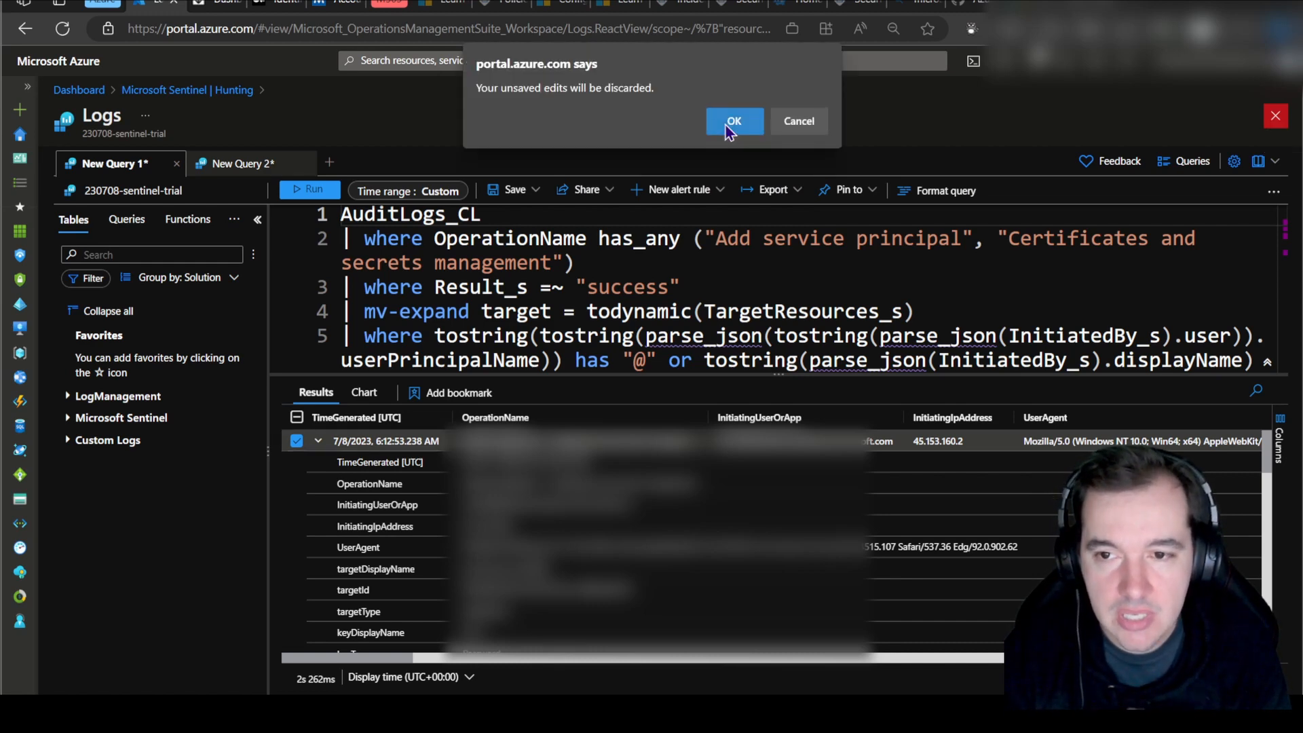
{"action": "left_click", "coordinate": [727, 125]}
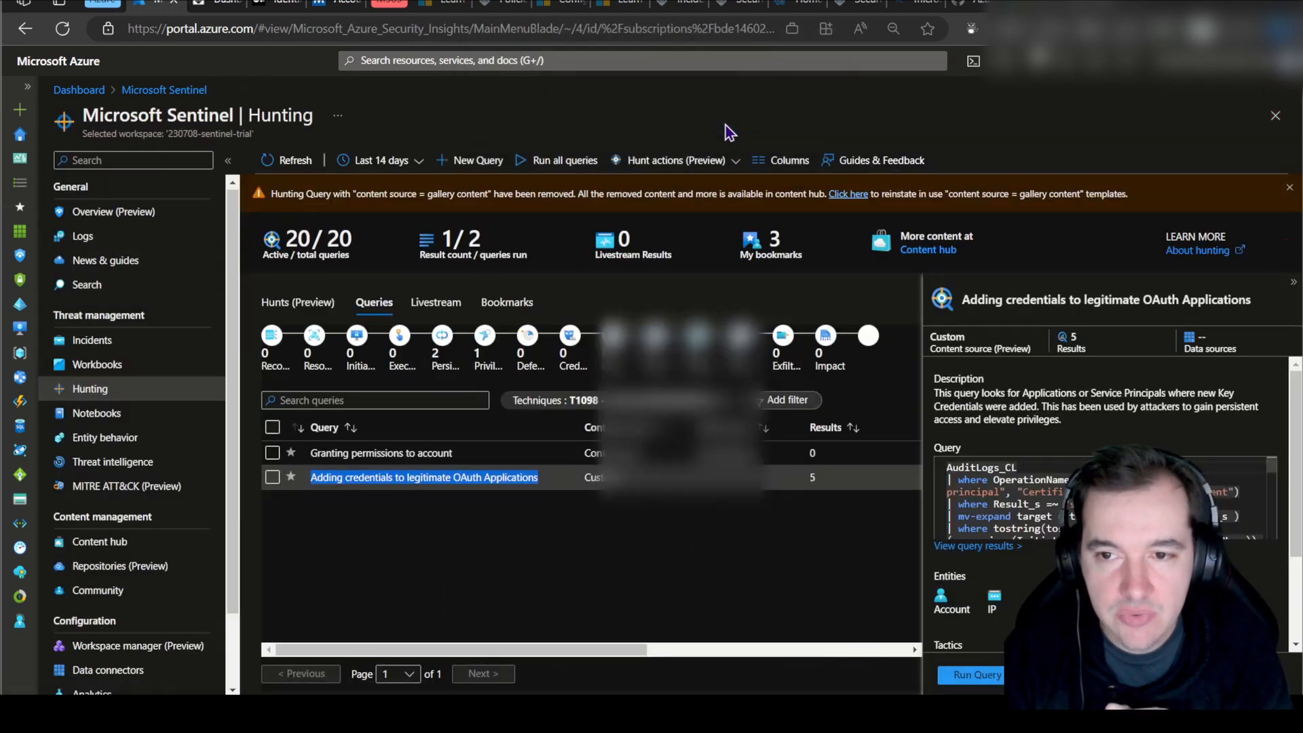
{"action": "left_click", "coordinate": [508, 313]}
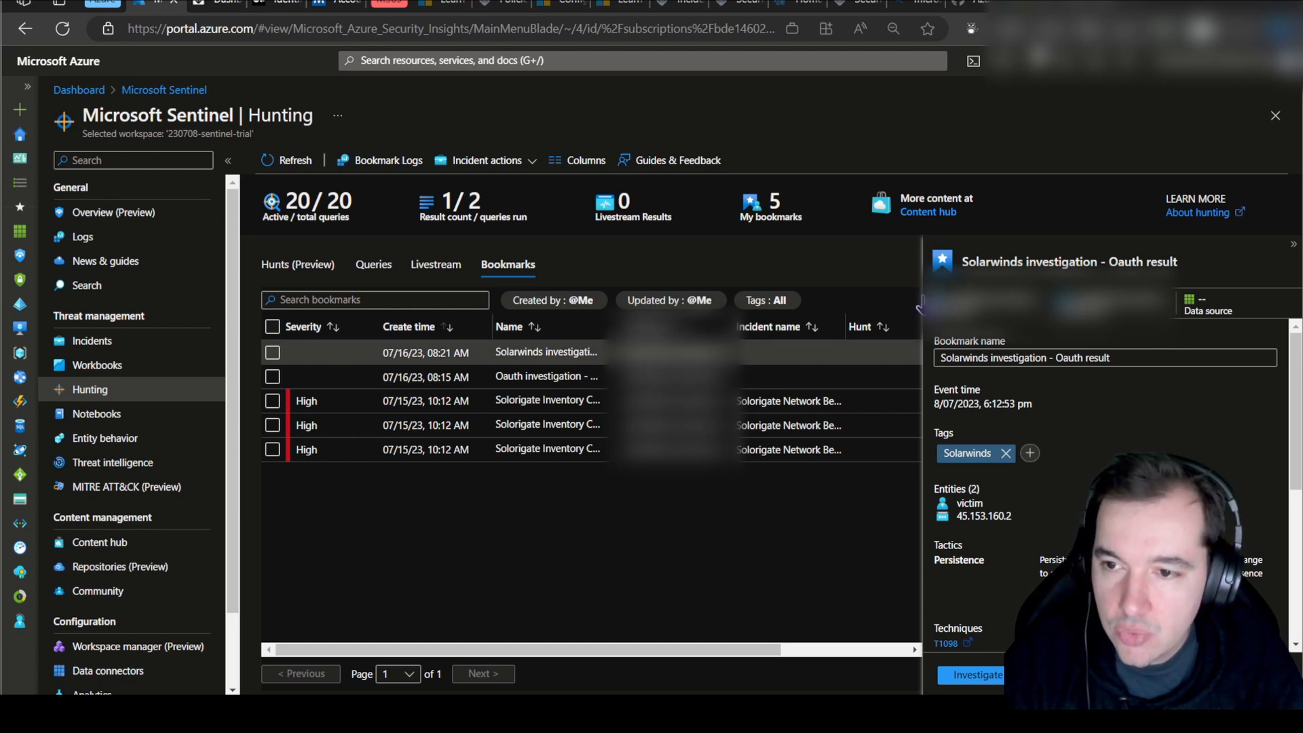
Examine the Solarwinds investigation - Oauth result bookmark's tags, entities, tactics, techniques and query result row.
{"action": "left_click_drag", "start_coordinate": [1180, 262], "coordinate": [1107, 262]}
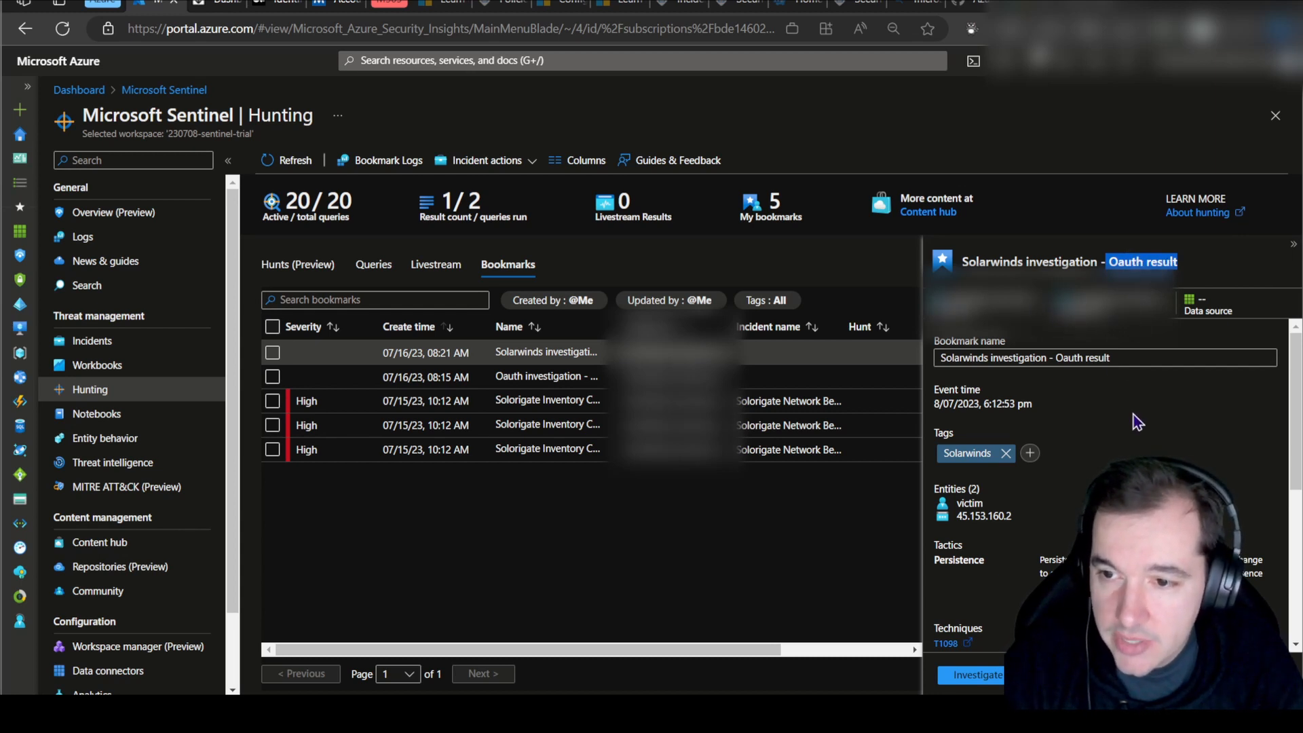
{"action": "scroll", "coordinate": [1131, 414], "scroll_direction": "down", "scroll_amount": 1}
{"action": "scroll", "coordinate": [1077, 389], "scroll_direction": "down", "scroll_amount": 3}
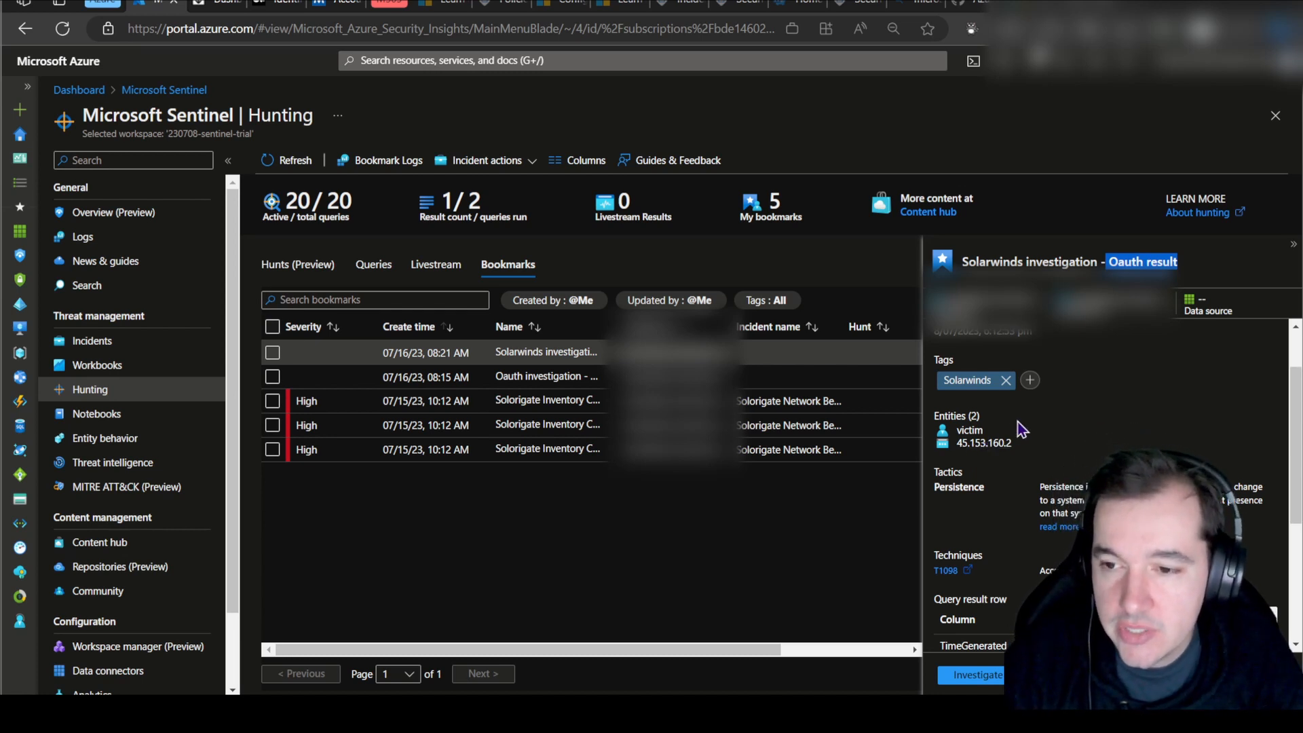
{"action": "scroll", "coordinate": [1037, 428], "scroll_direction": "down", "scroll_amount": 1}
{"action": "scroll", "coordinate": [1037, 427], "scroll_direction": "down", "scroll_amount": 2}
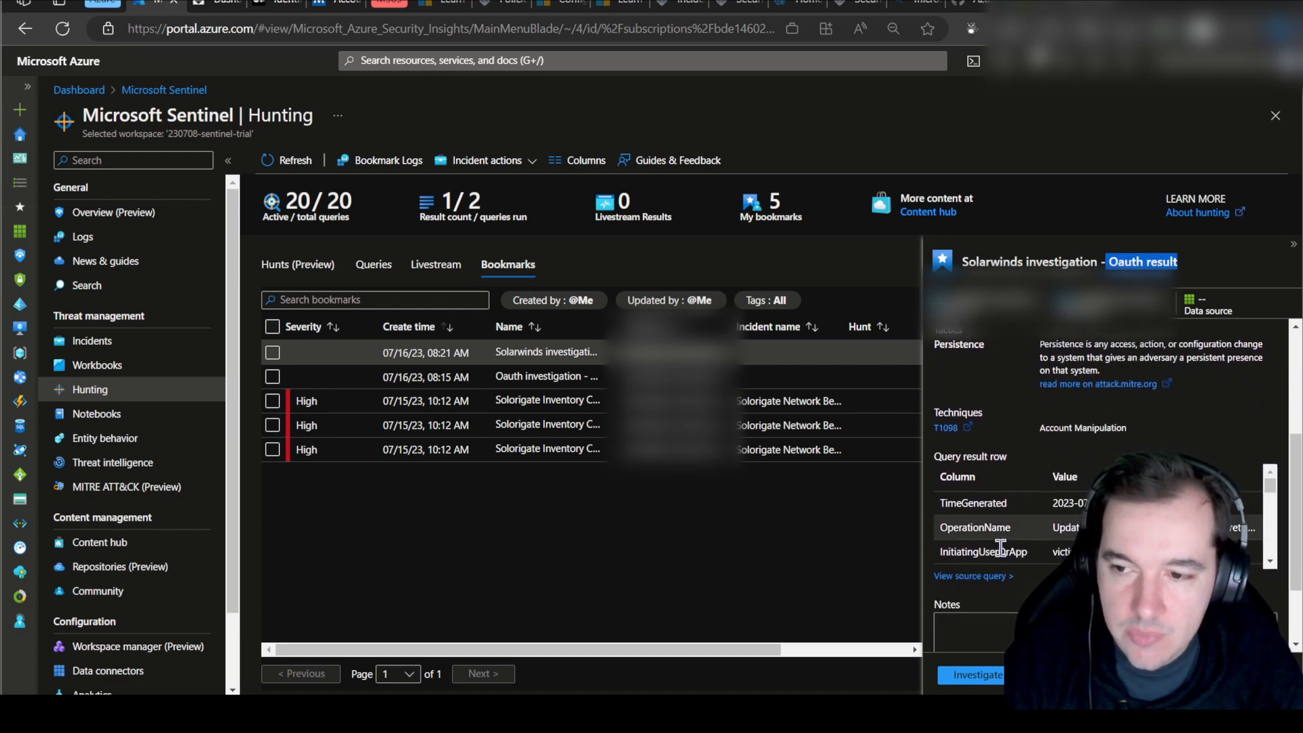
{"action": "scroll", "coordinate": [1013, 526], "scroll_direction": "down", "scroll_amount": 1}
{"action": "scroll", "coordinate": [1012, 526], "scroll_direction": "down", "scroll_amount": 5}
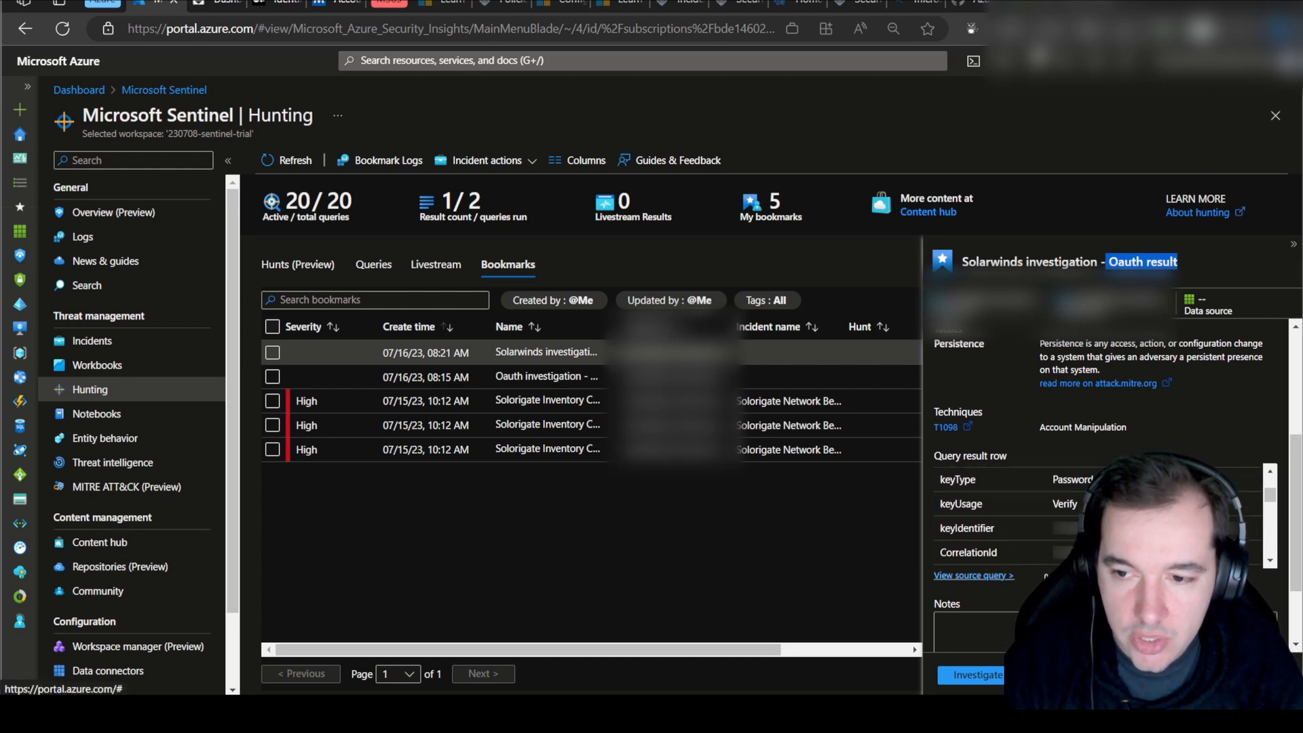
{"action": "scroll", "coordinate": [1012, 605], "scroll_direction": "down", "scroll_amount": 6}
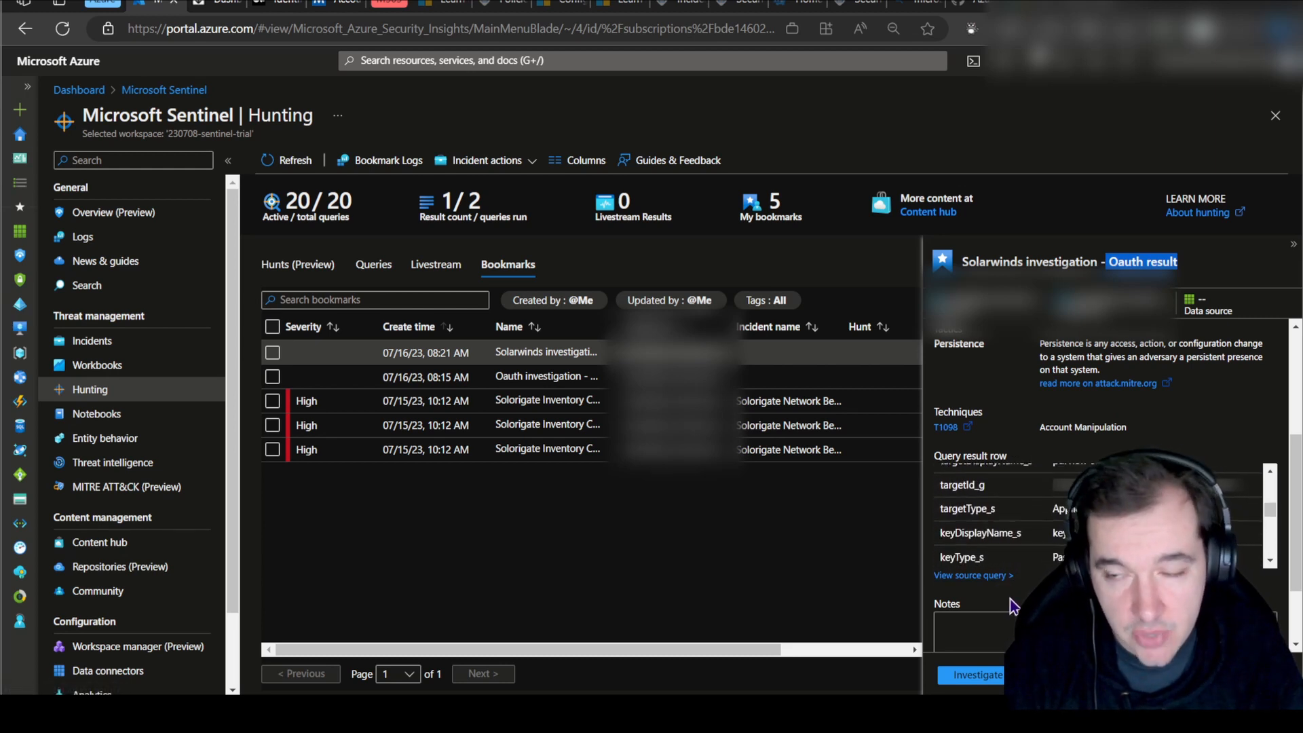
{"action": "scroll", "coordinate": [1011, 601], "scroll_direction": "down", "scroll_amount": 6}
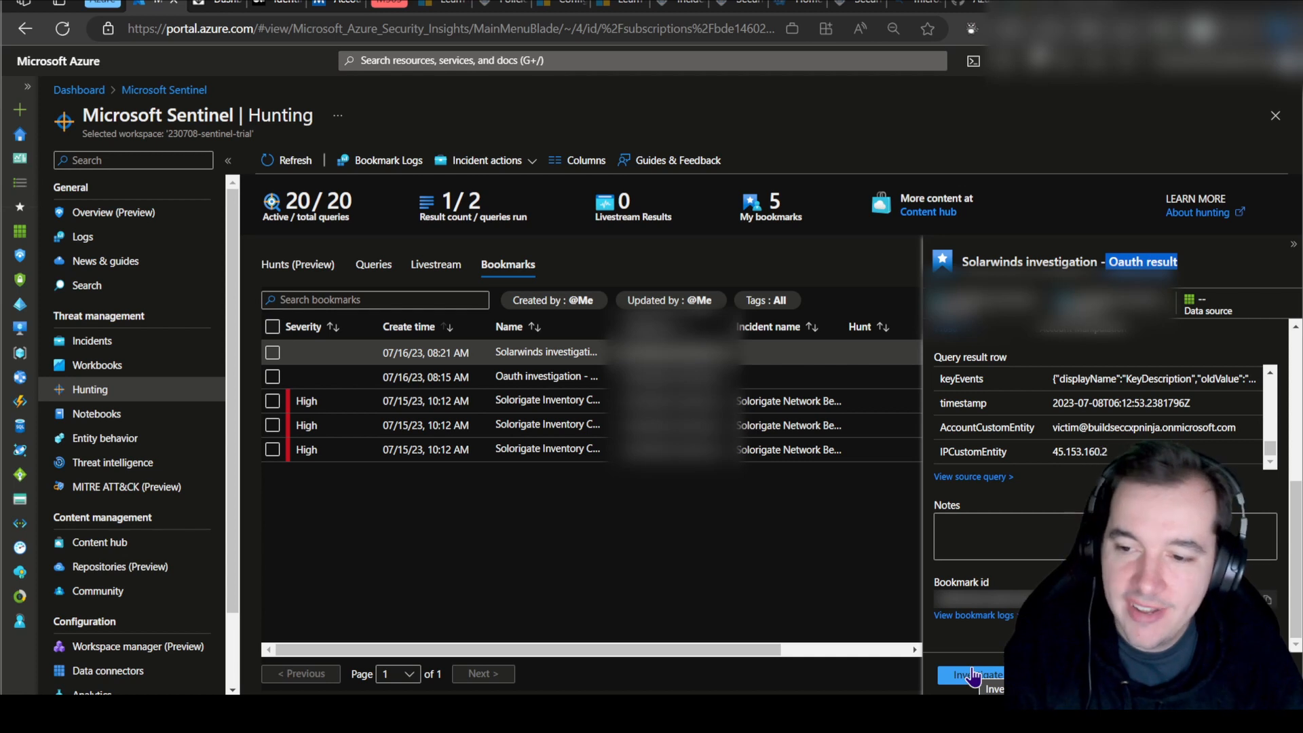
Open the bookmark's investigation graph, reposition the account entity and view its full list of exploration queries, then return to the bookmark details.
{"action": "left_click", "coordinate": [972, 676]}
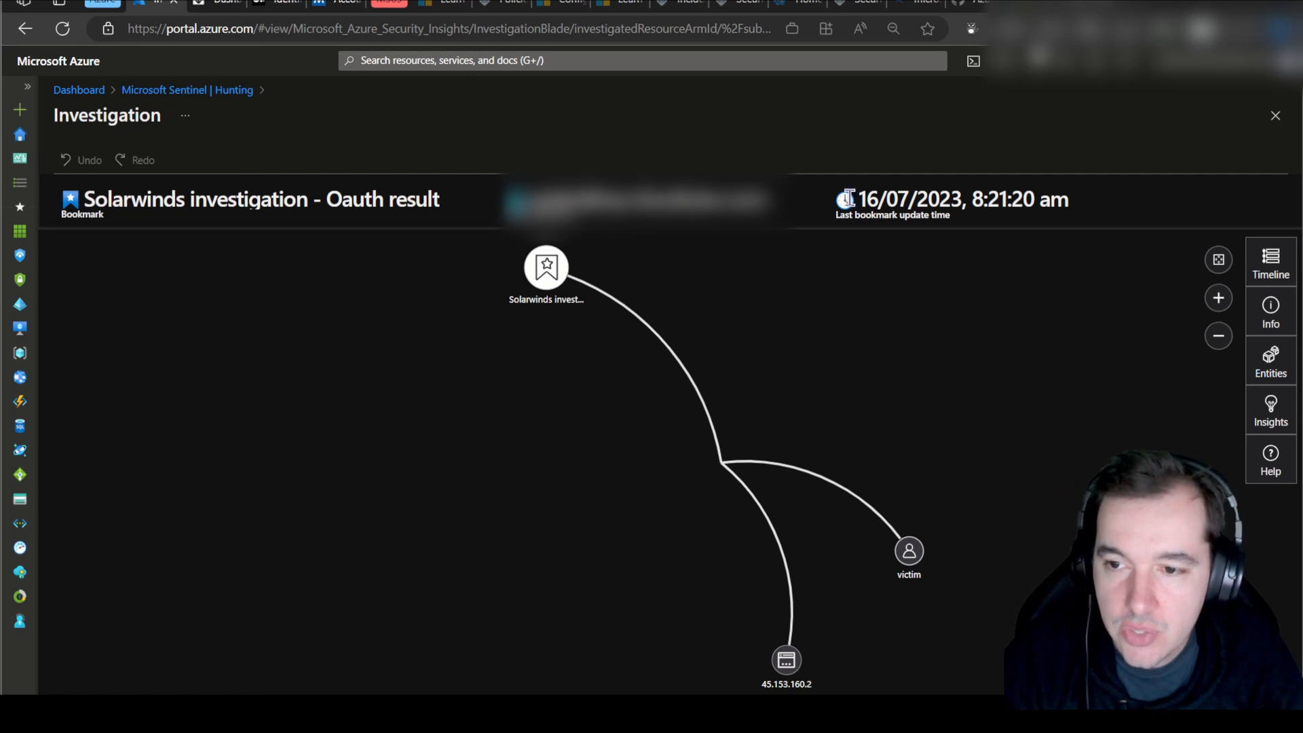
{"action": "left_click", "coordinate": [907, 553]}
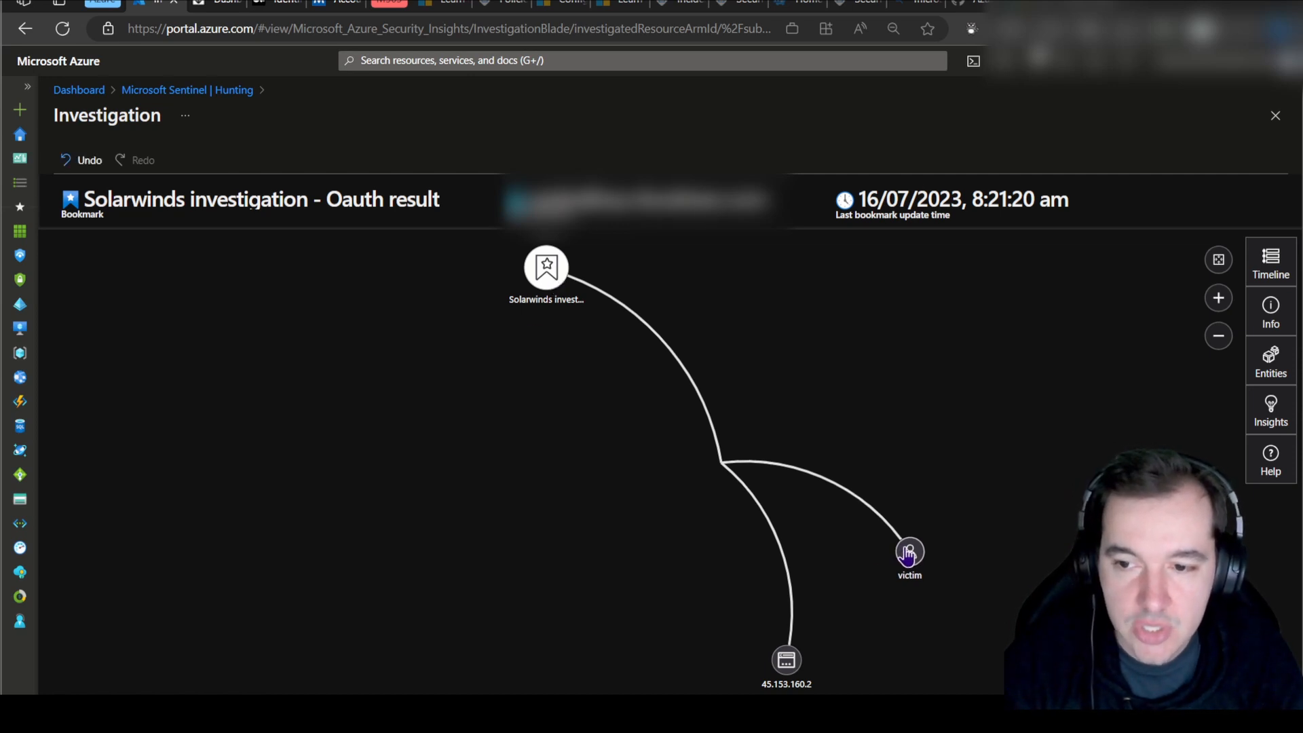
{"action": "left_click_drag", "start_coordinate": [908, 555], "coordinate": [923, 462]}
{"action": "left_click", "coordinate": [921, 449]}
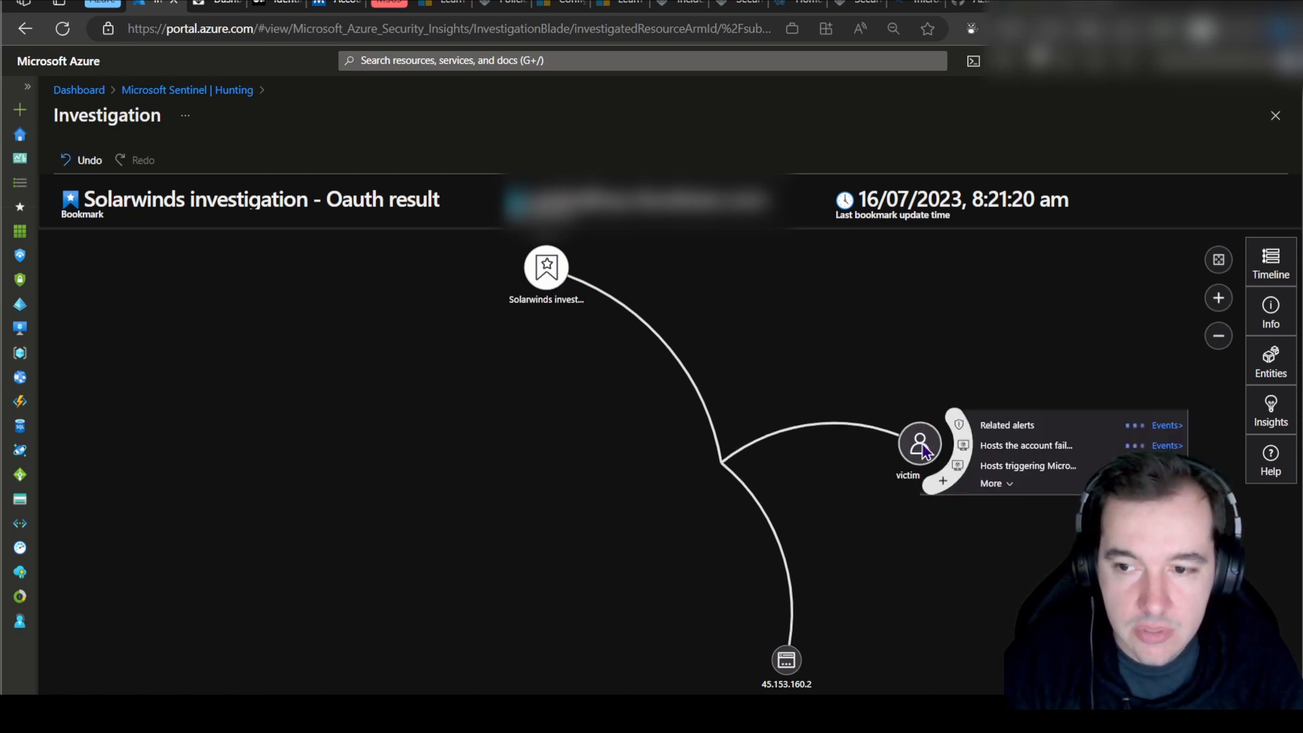
{"action": "left_click", "coordinate": [985, 486]}
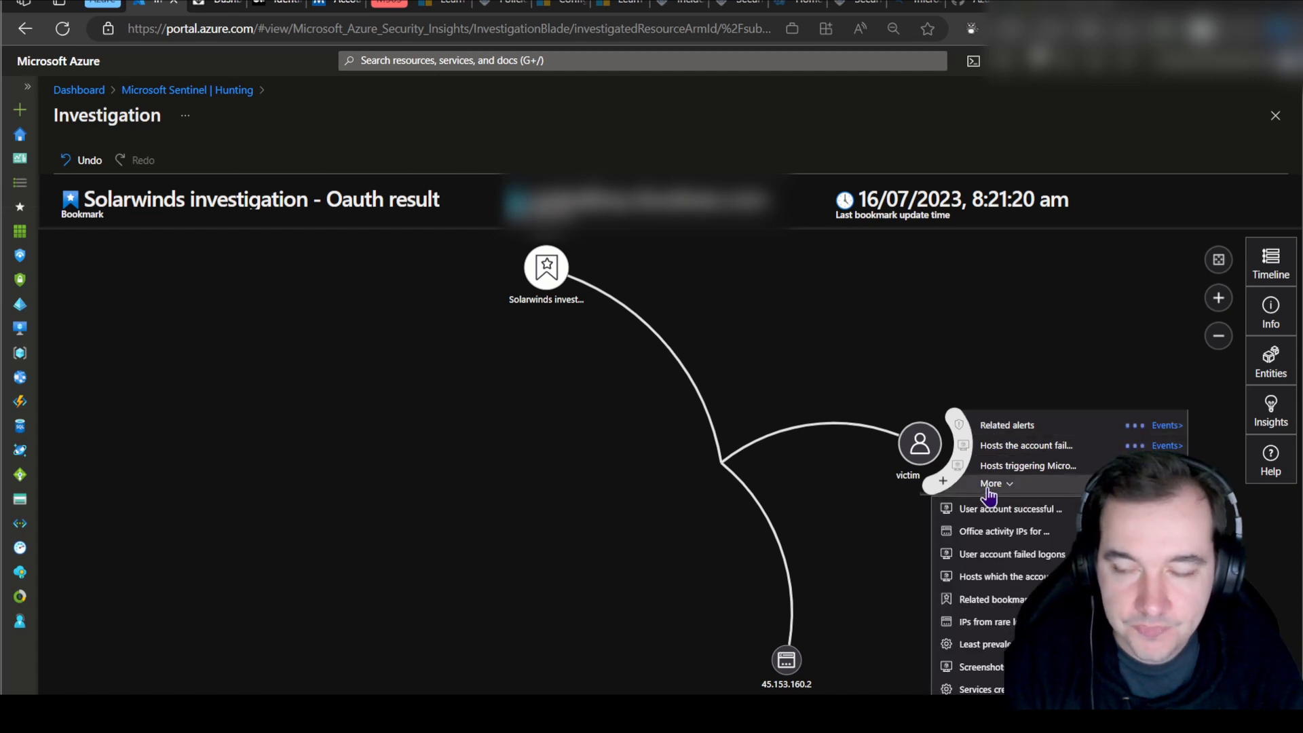
{"action": "left_click", "coordinate": [1276, 116]}
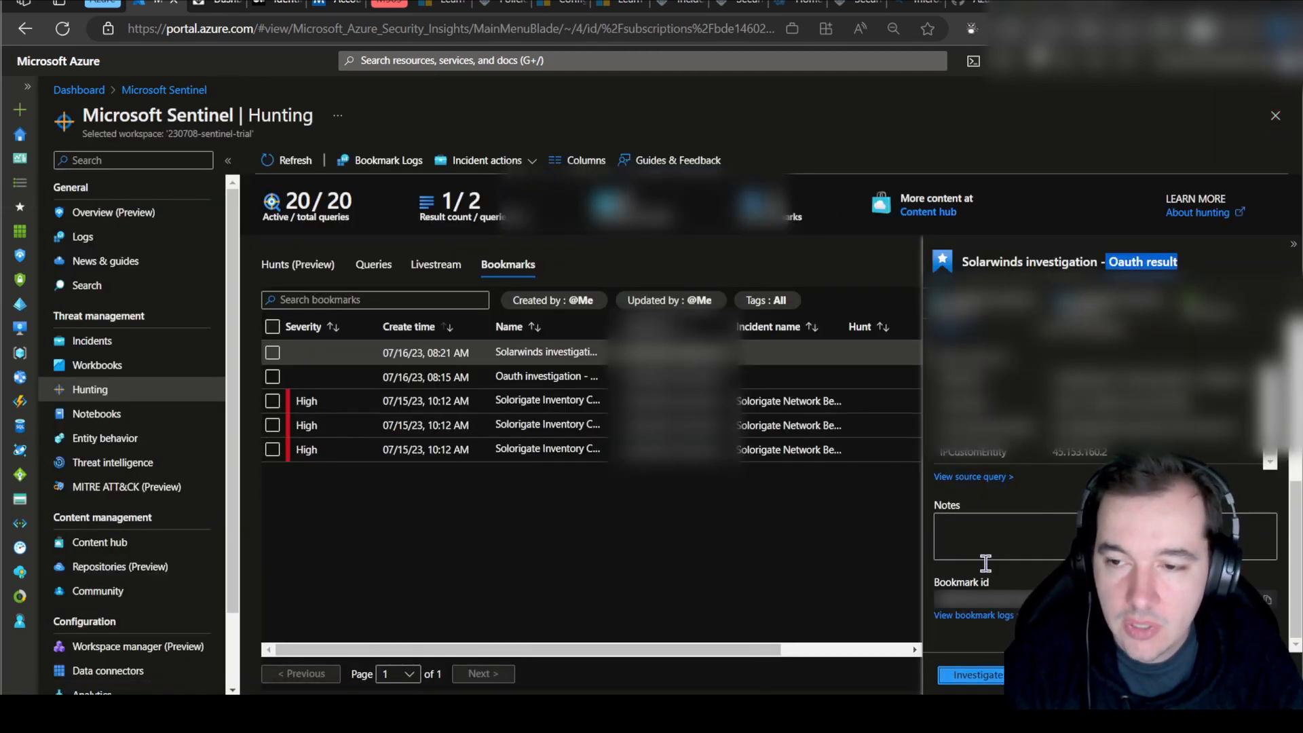
{"action": "scroll", "coordinate": [1005, 516], "scroll_direction": "up", "scroll_amount": 5}
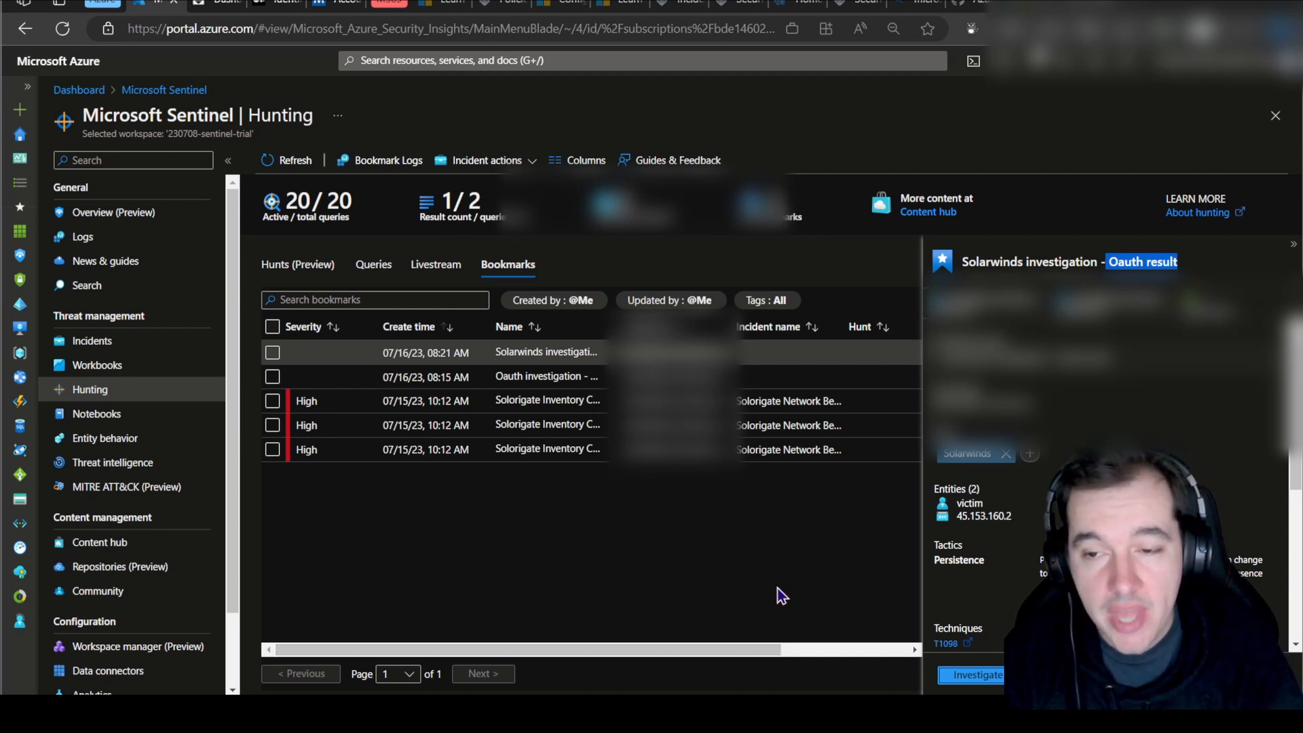
Collapse the bookmark details to view the actions available for the Solarwinds investigation - Oauth result bookmark, then restore the details.
{"action": "left_click", "coordinate": [1293, 246]}
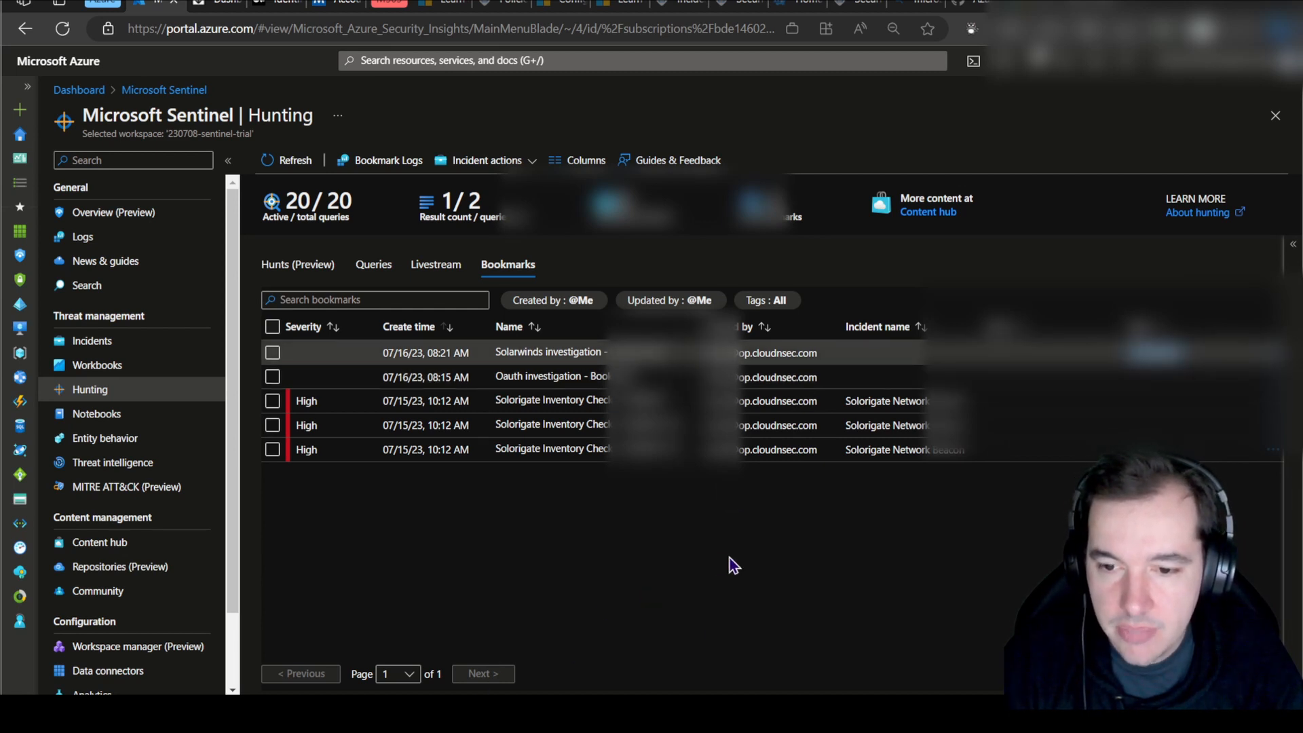
{"action": "left_click", "coordinate": [1293, 246]}
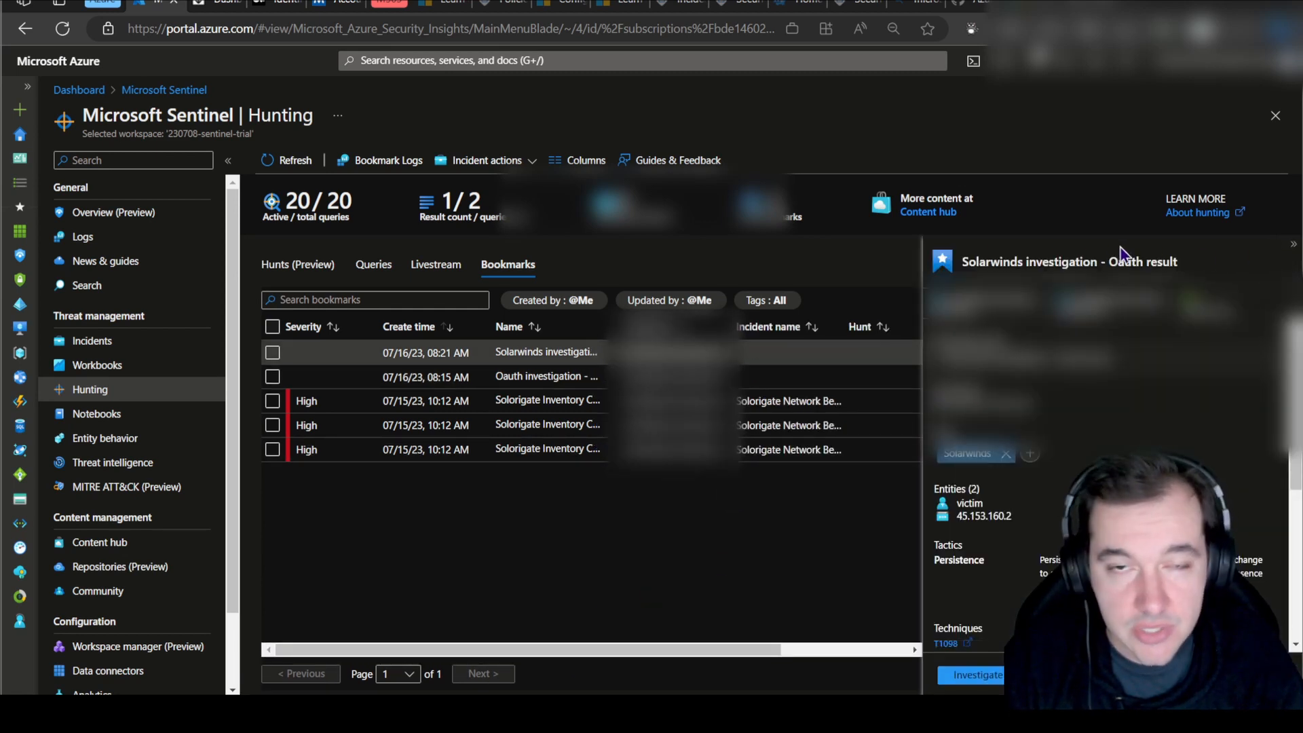
{"action": "left_click", "coordinate": [1292, 248]}
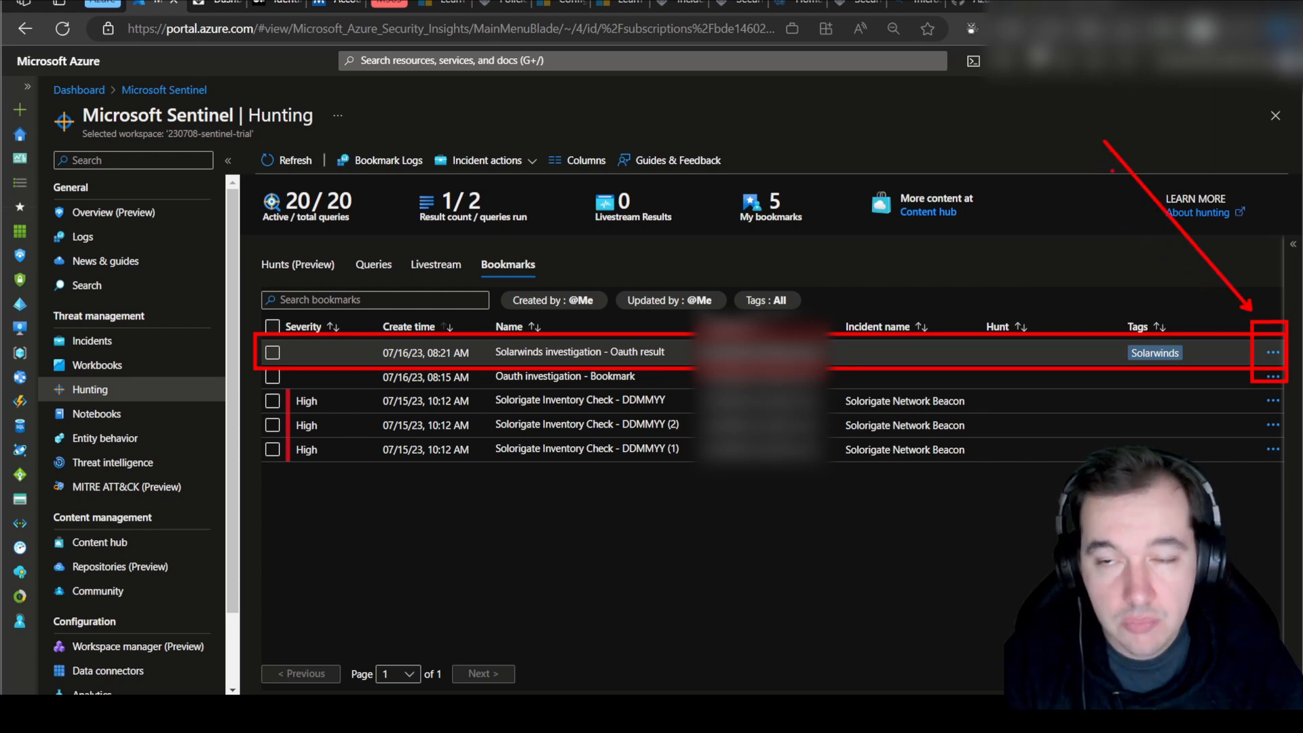
{"action": "left_click", "coordinate": [1273, 353]}
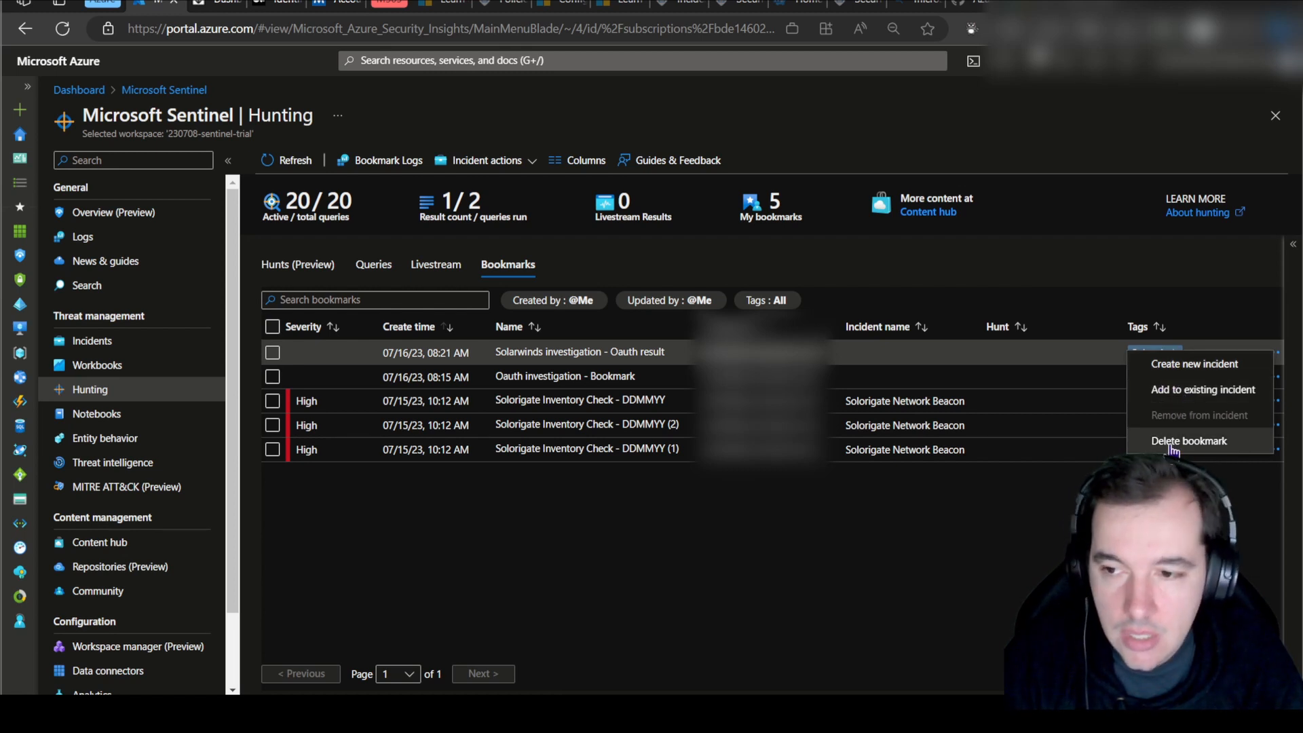
{"action": "key", "text": "Escape"}
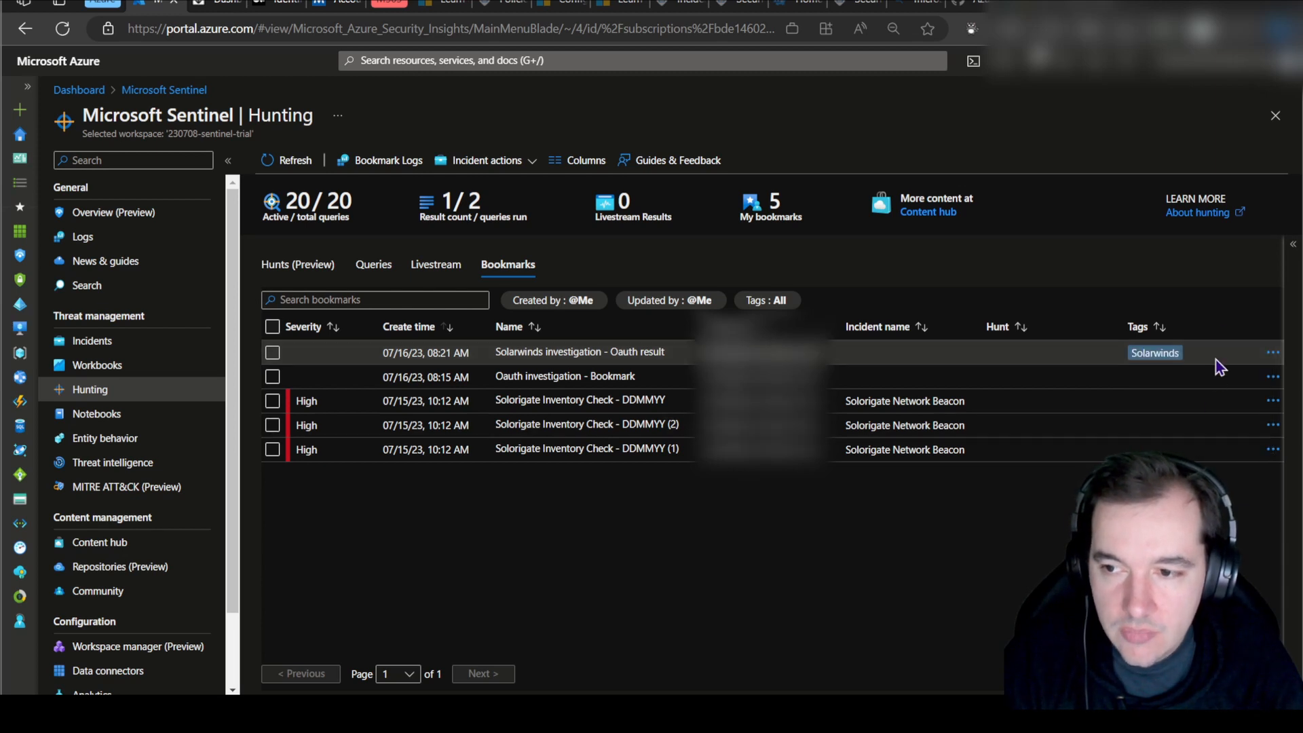
{"action": "left_click", "coordinate": [1291, 255]}
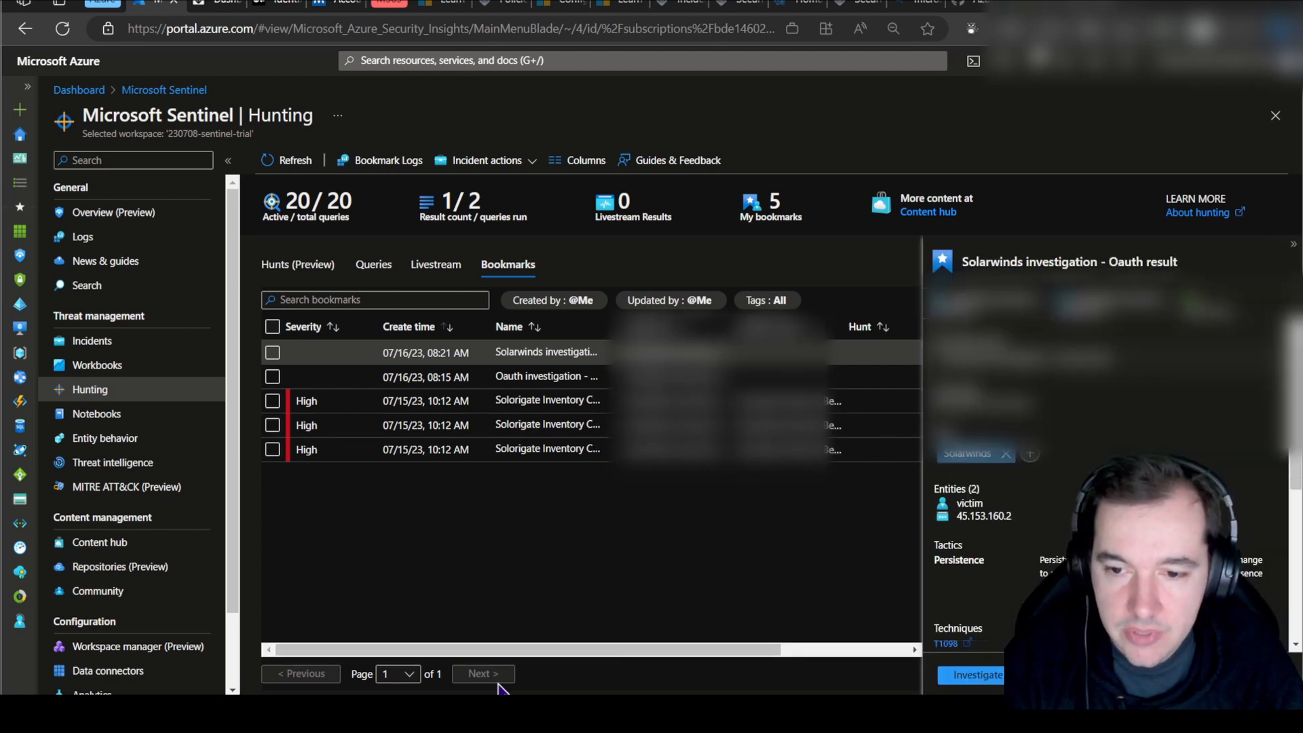
Promote the Solarwinds investigation - Oauth result bookmark to a new incident, keeping its name, the Medium severity and an empty description.
{"action": "left_click_drag", "start_coordinate": [502, 651], "coordinate": [685, 649]}
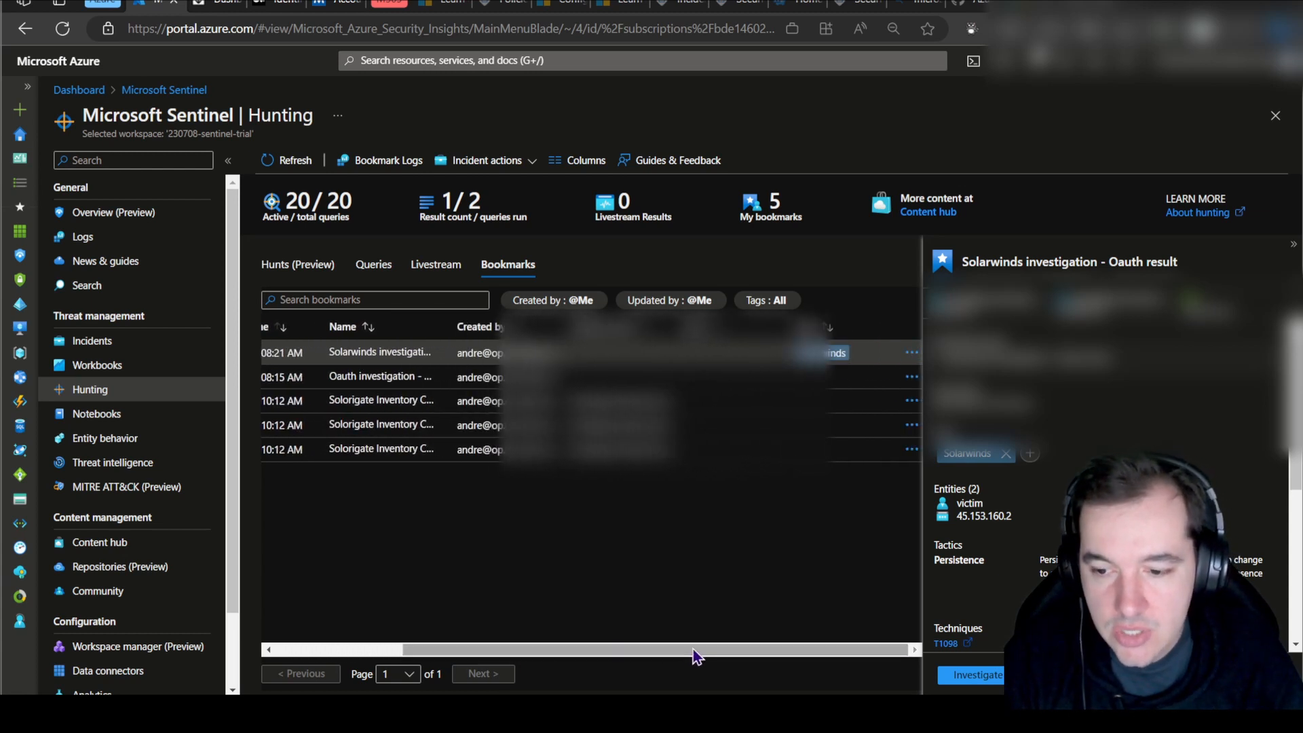
{"action": "left_click", "coordinate": [913, 354]}
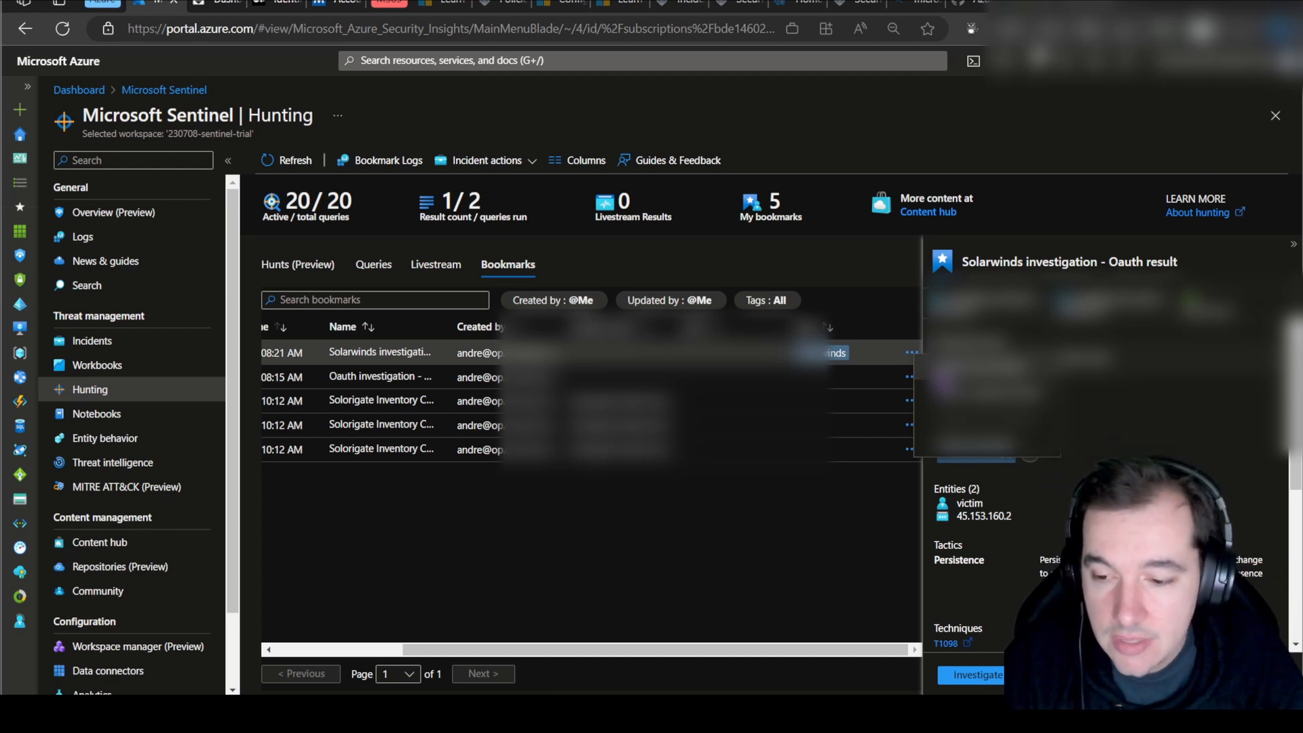
{"action": "left_click", "coordinate": [977, 370]}
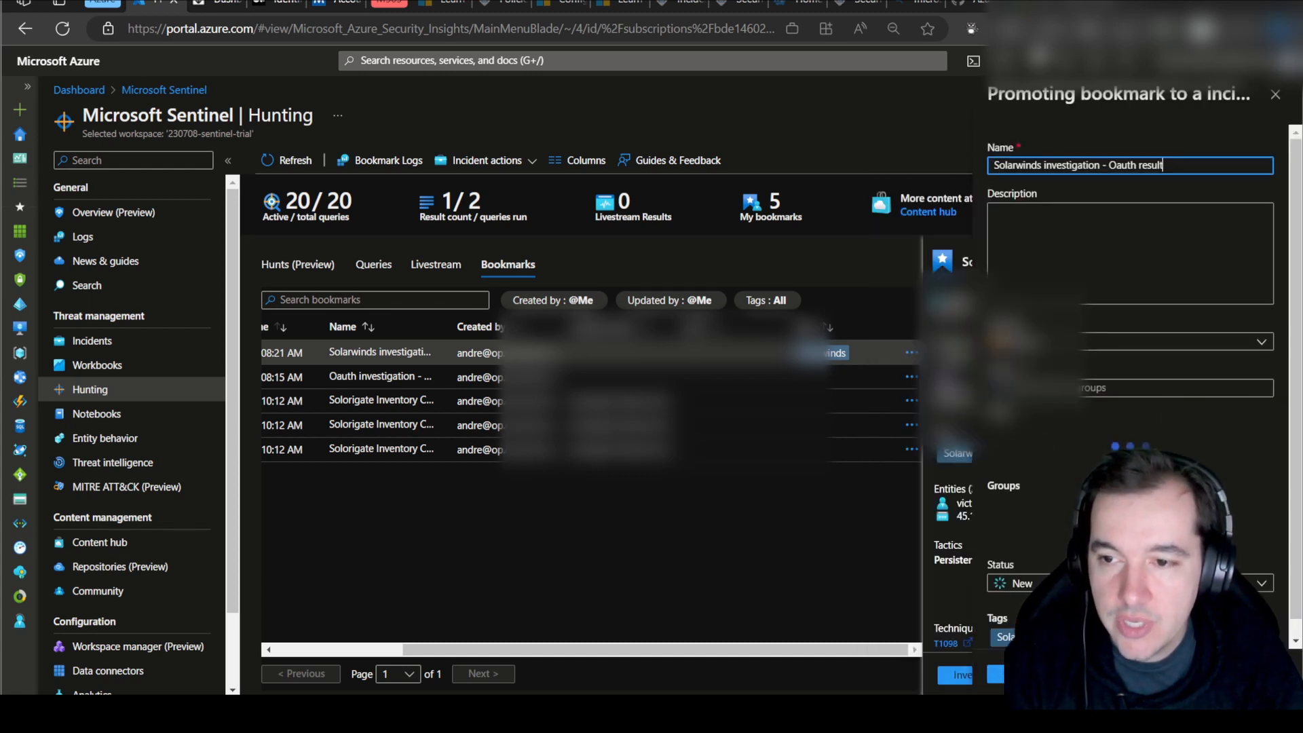
{"action": "left_click", "coordinate": [1077, 245]}
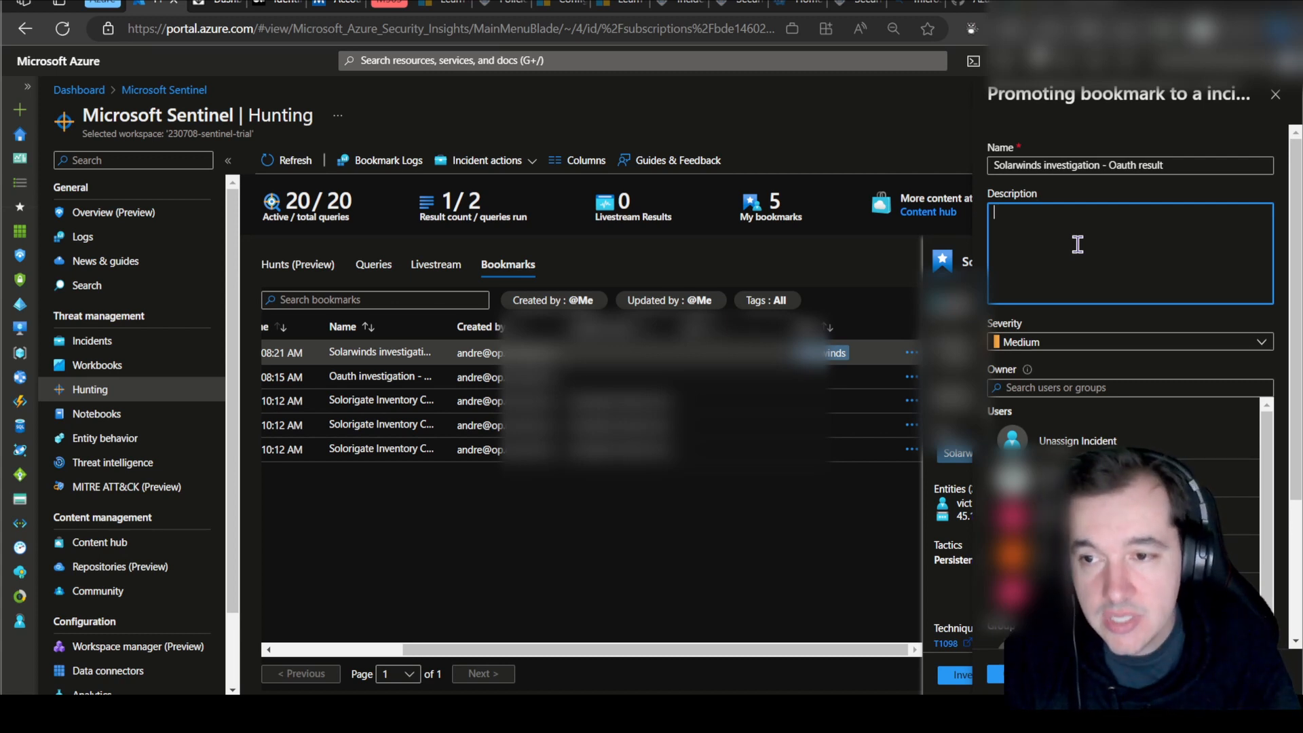
{"action": "left_click", "coordinate": [1038, 344]}
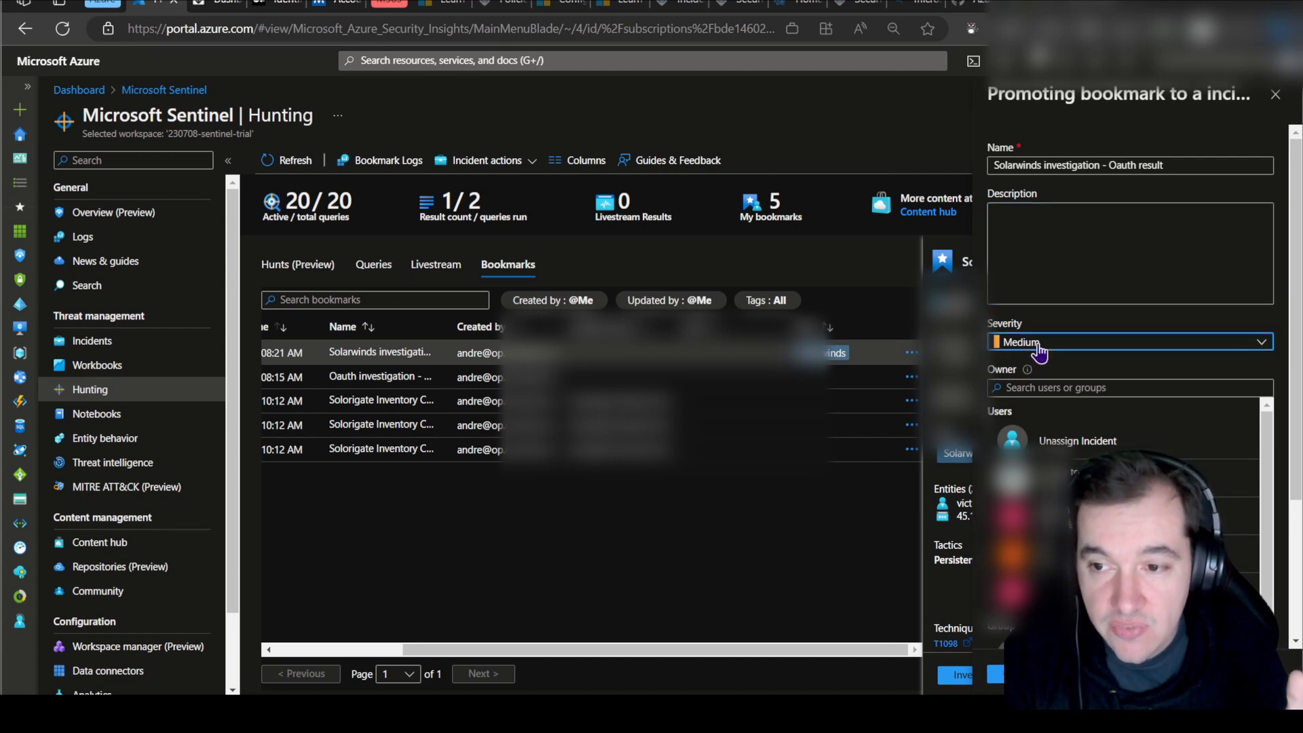
{"action": "left_click", "coordinate": [1038, 344]}
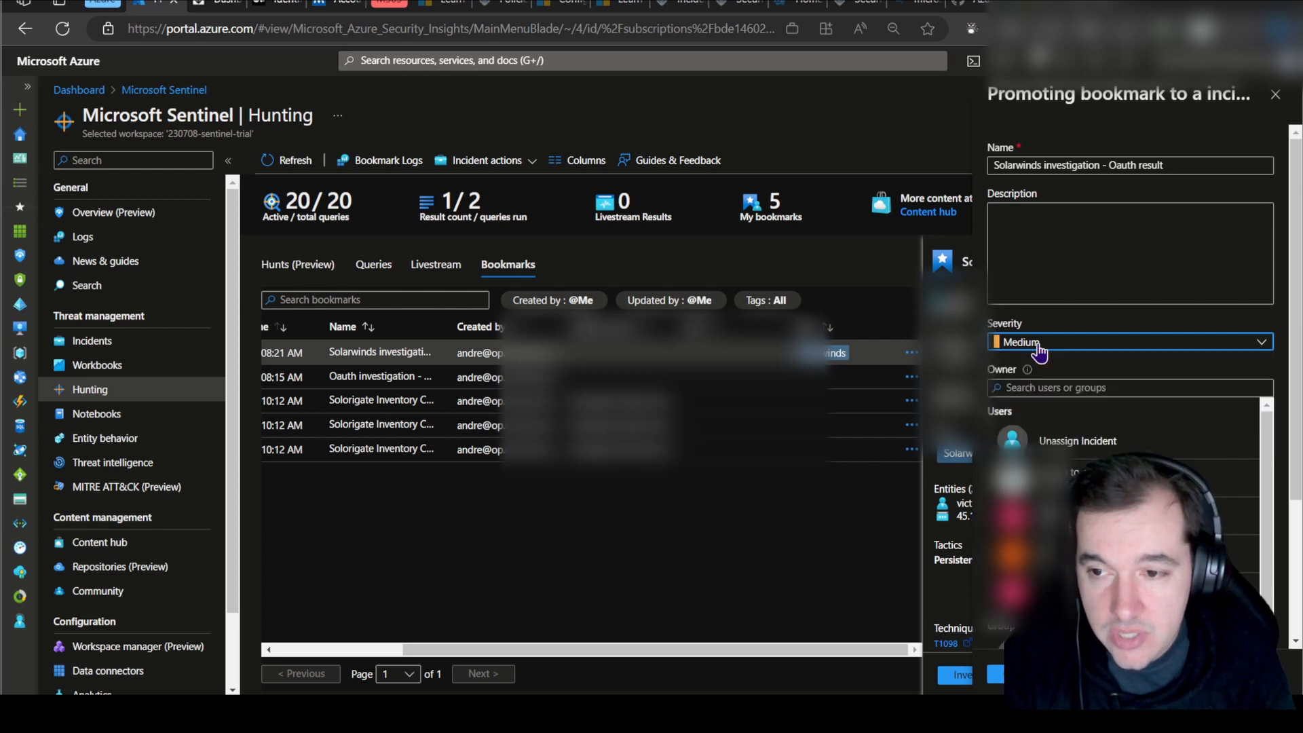
{"action": "left_click", "coordinate": [1028, 228]}
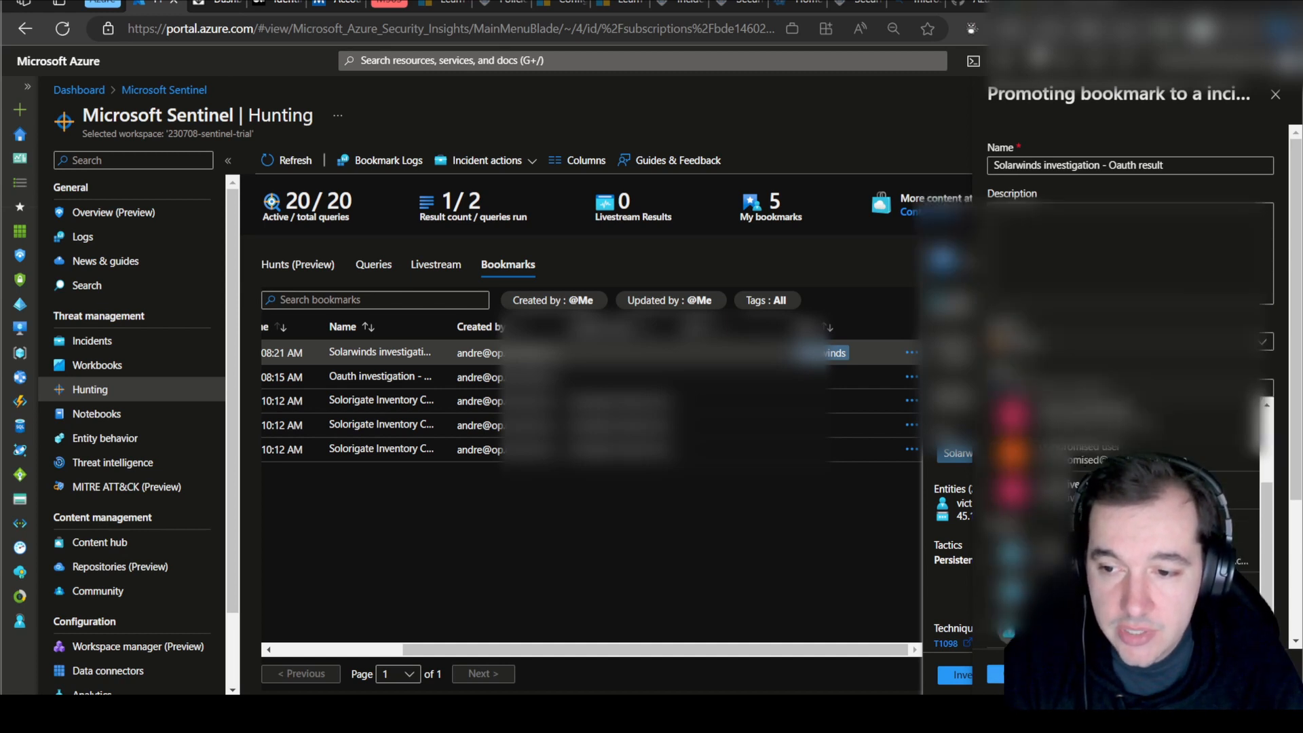
{"action": "scroll", "coordinate": [1130, 339], "scroll_direction": "down", "scroll_amount": 3}
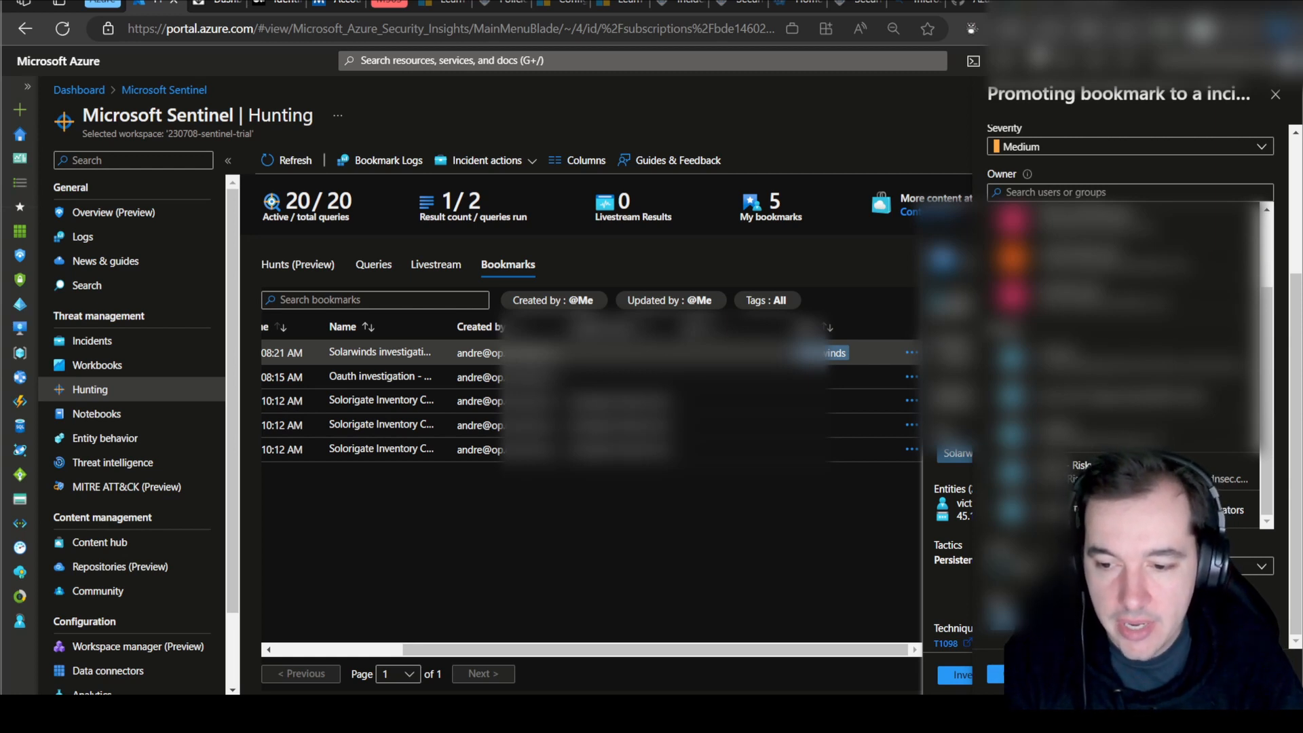
{"action": "left_click", "coordinate": [995, 674]}
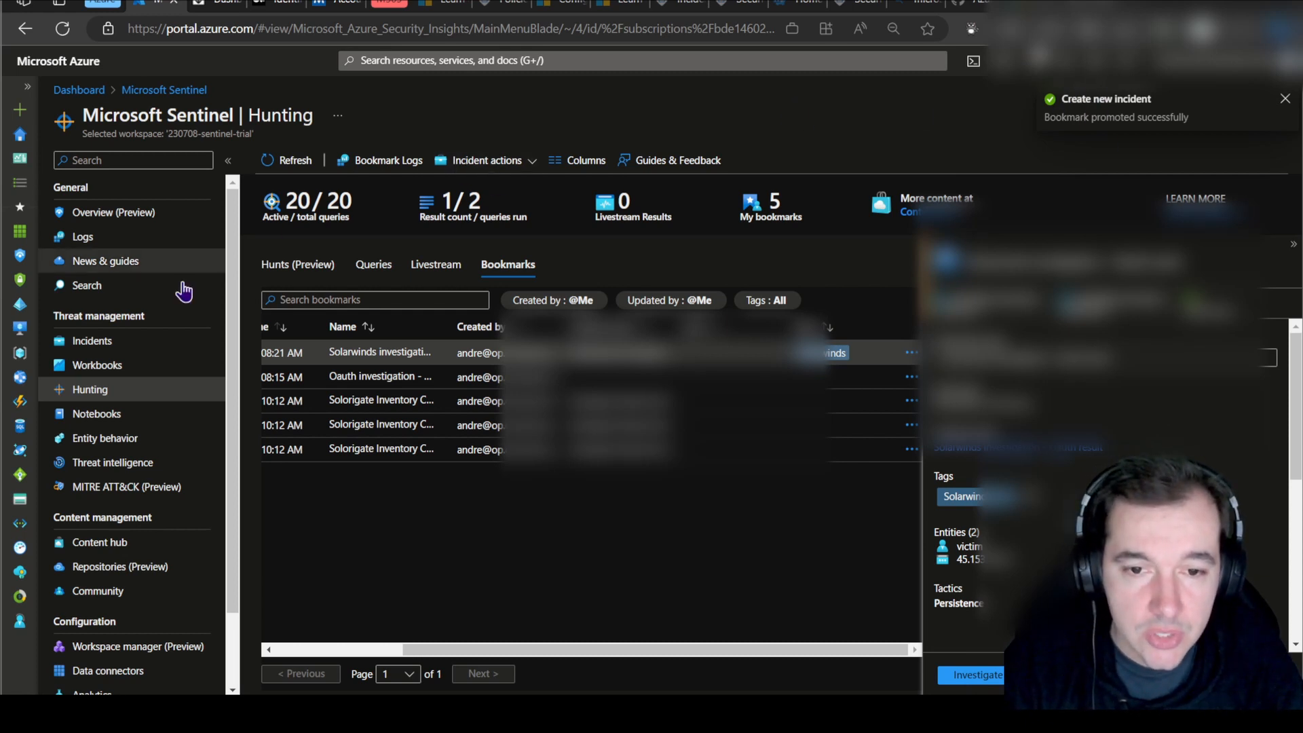
Open the full details of the Solarwinds investigation - Oauth result incident from the Sentinel incidents list.
{"action": "left_click", "coordinate": [99, 349]}
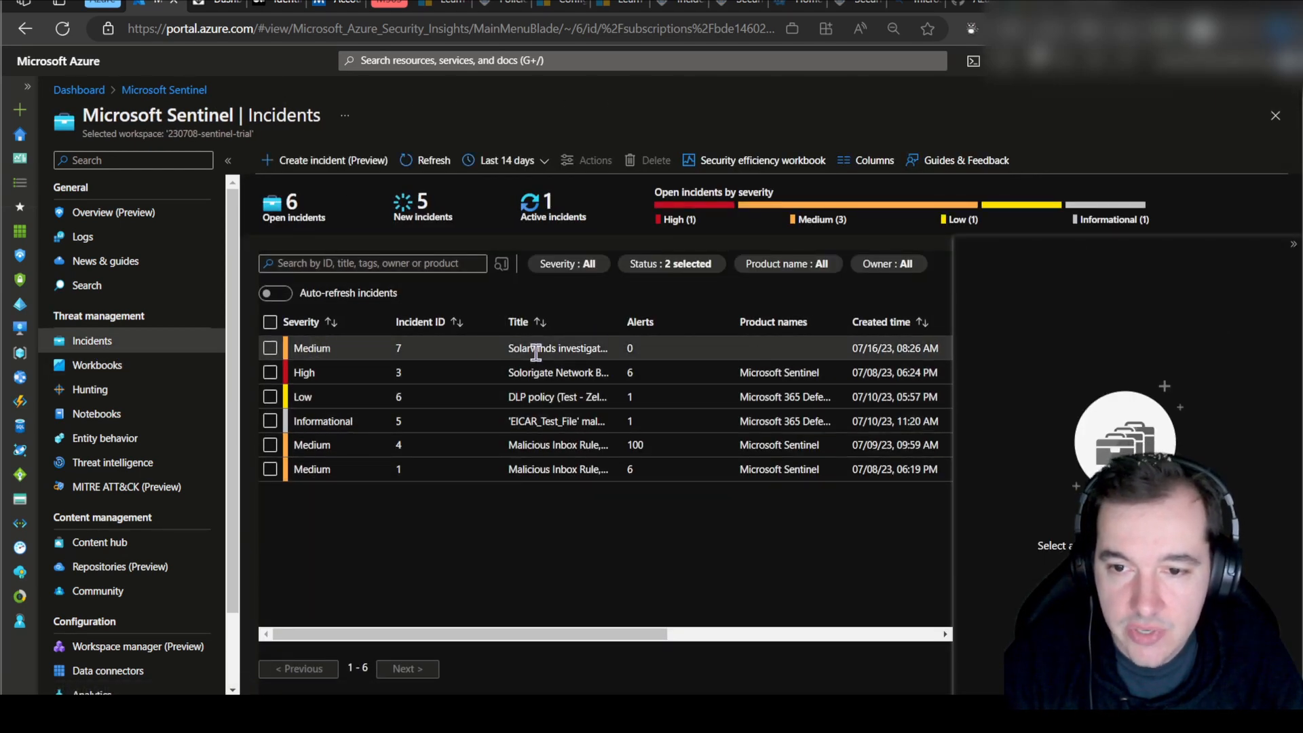
{"action": "left_click", "coordinate": [352, 350]}
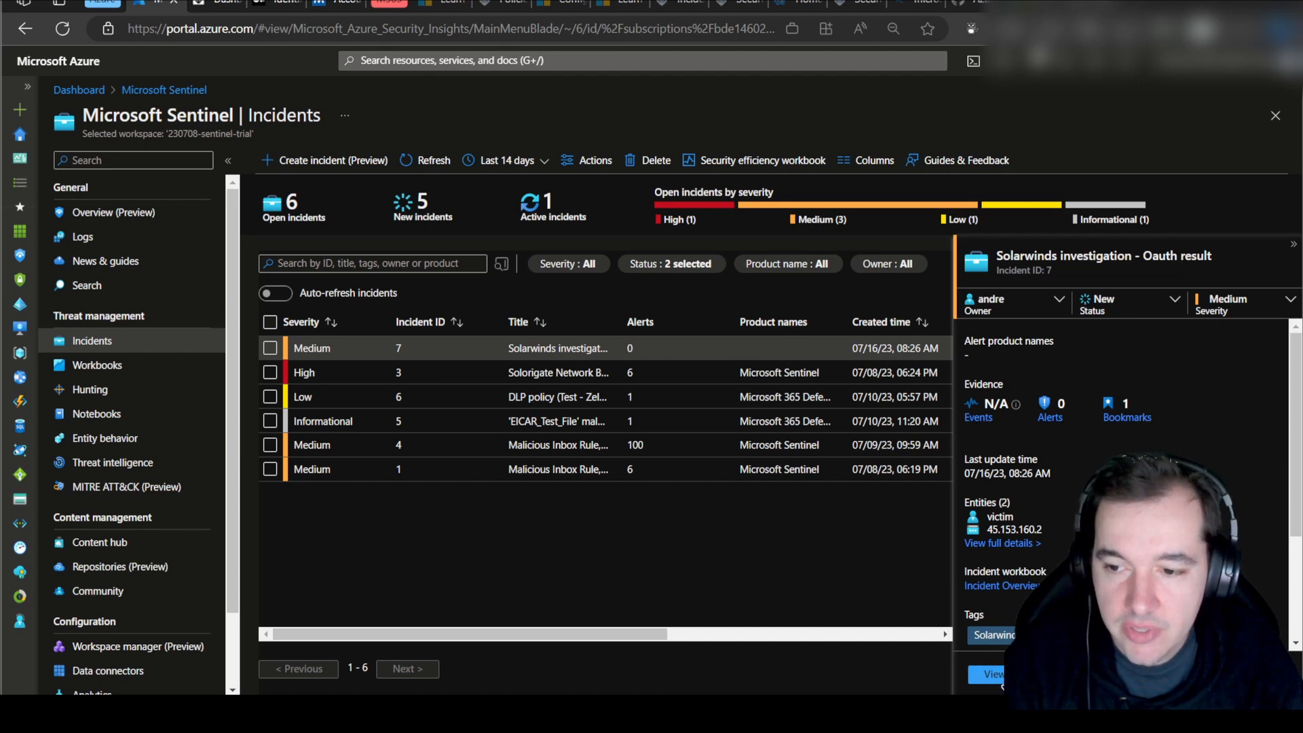
{"action": "left_click", "coordinate": [996, 675]}
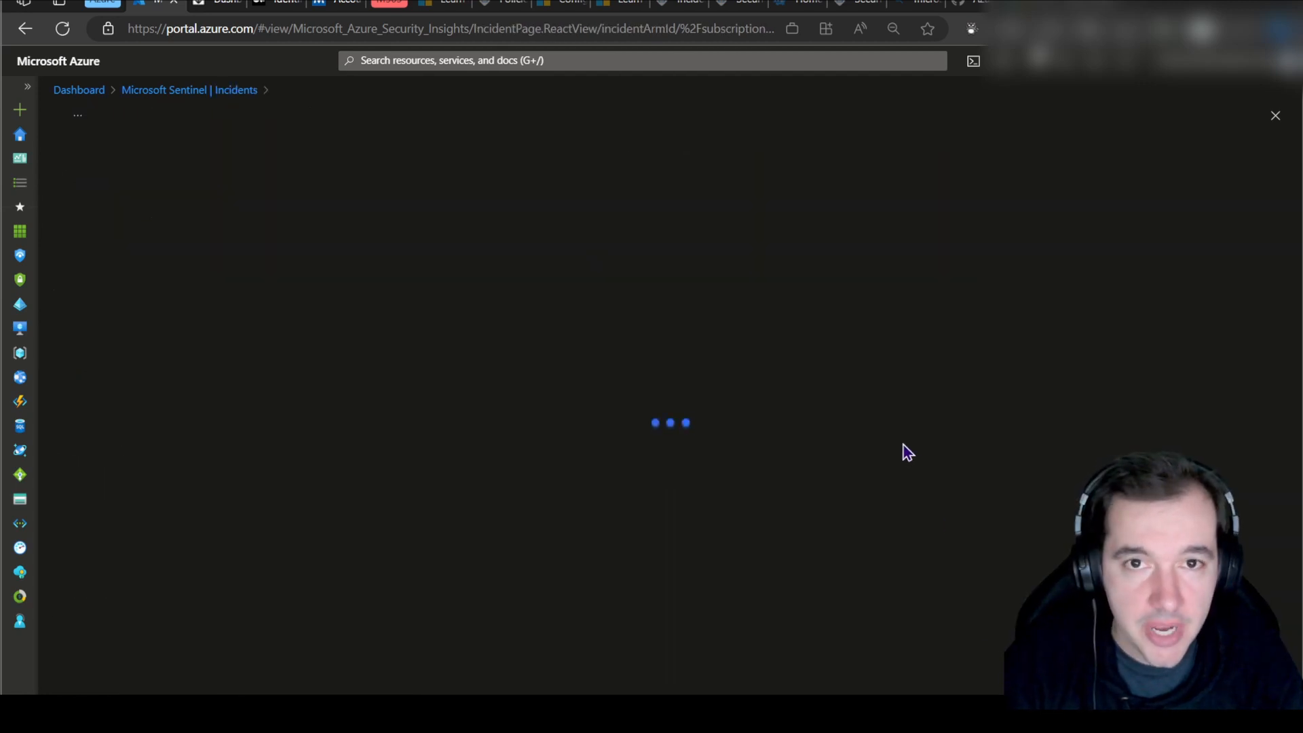